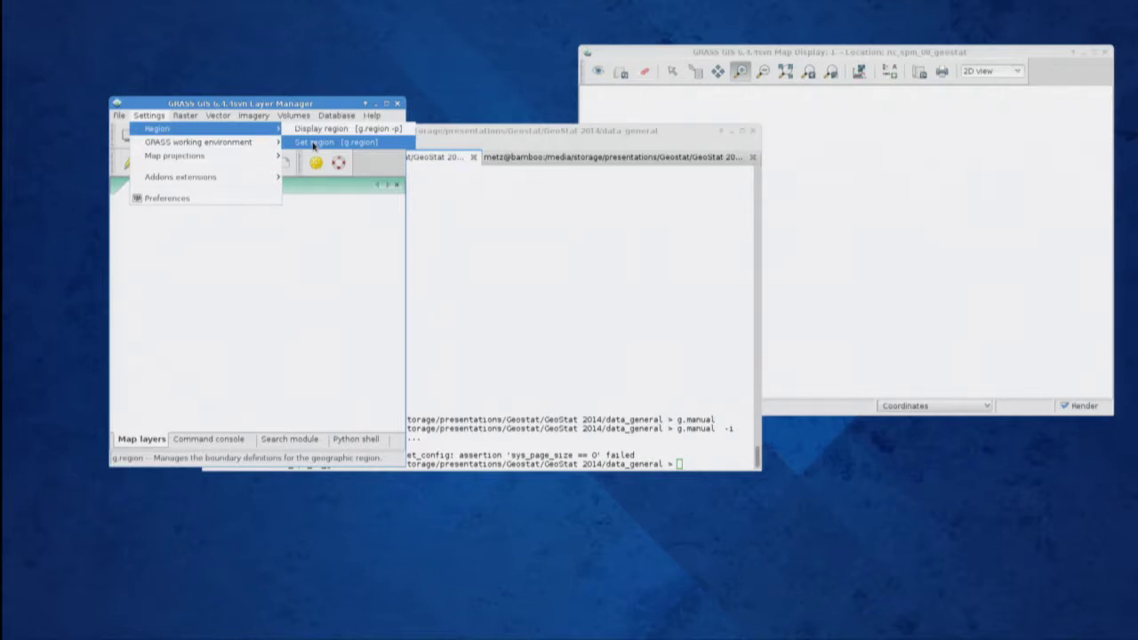
- Open the region settings and choose the lsat7_2002_20@PERMANENT raster as the map for the region to match
click(313, 145)
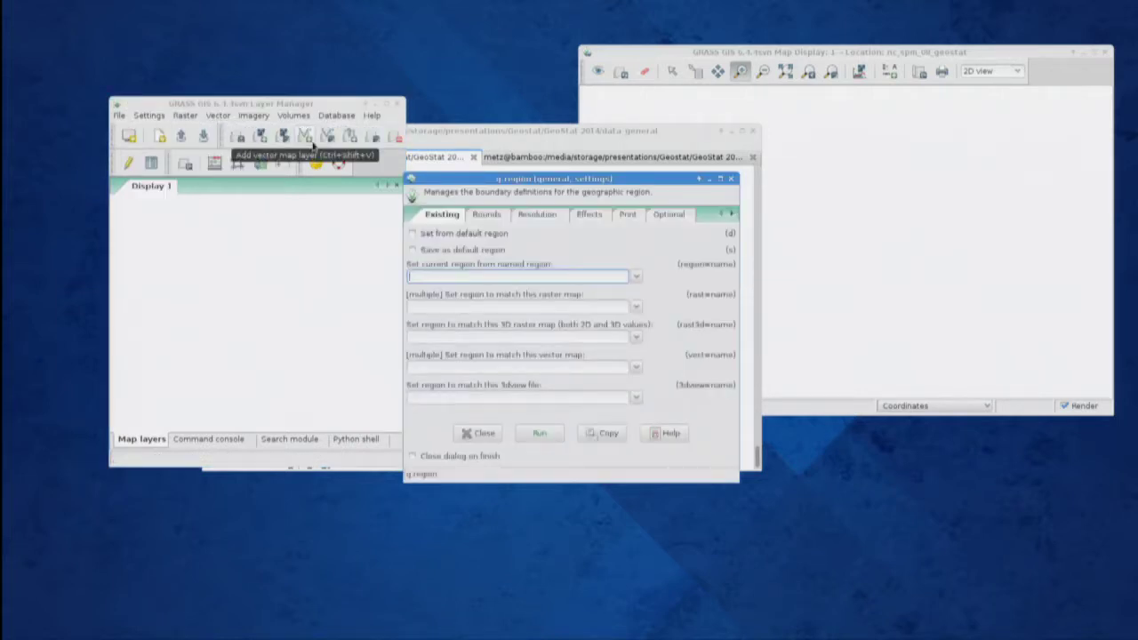
click(634, 309)
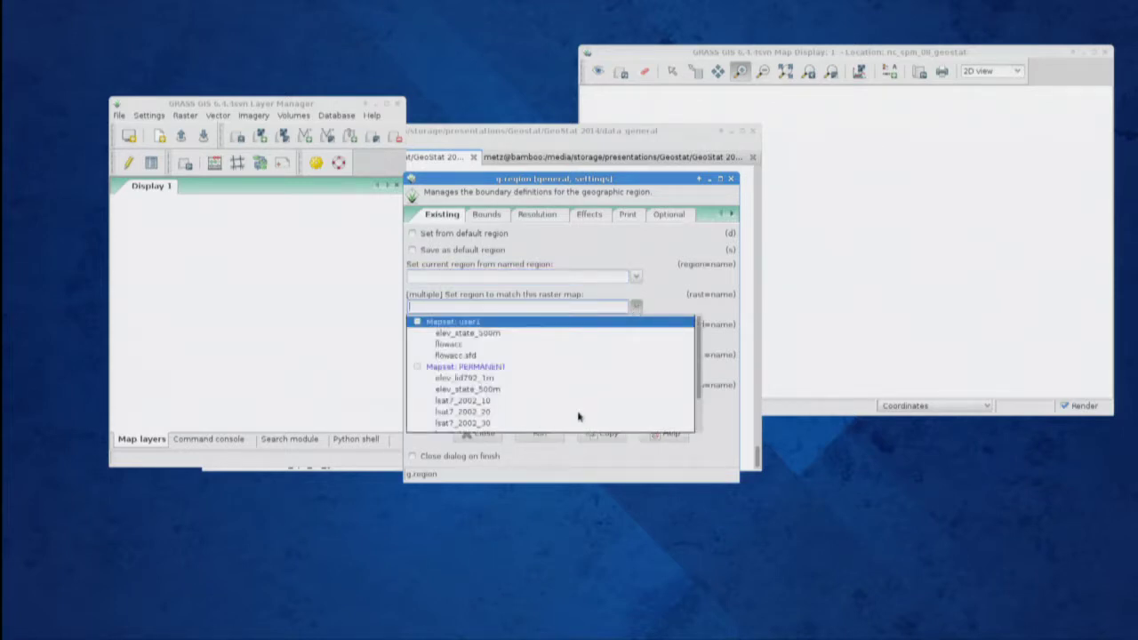
scroll(579, 414, down, 3)
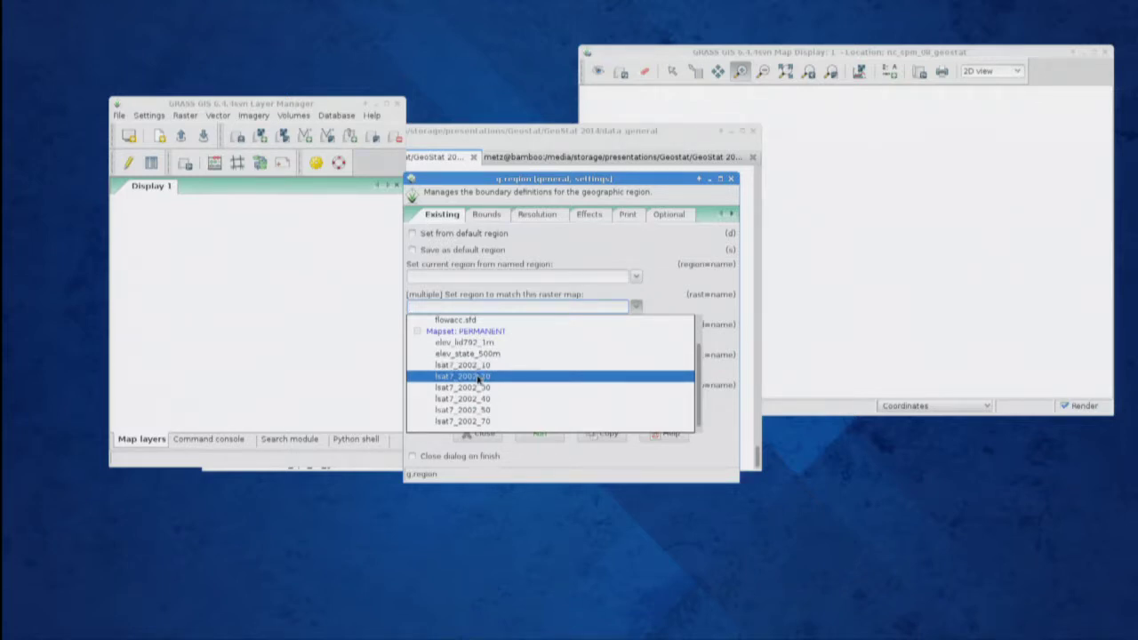
click(478, 377)
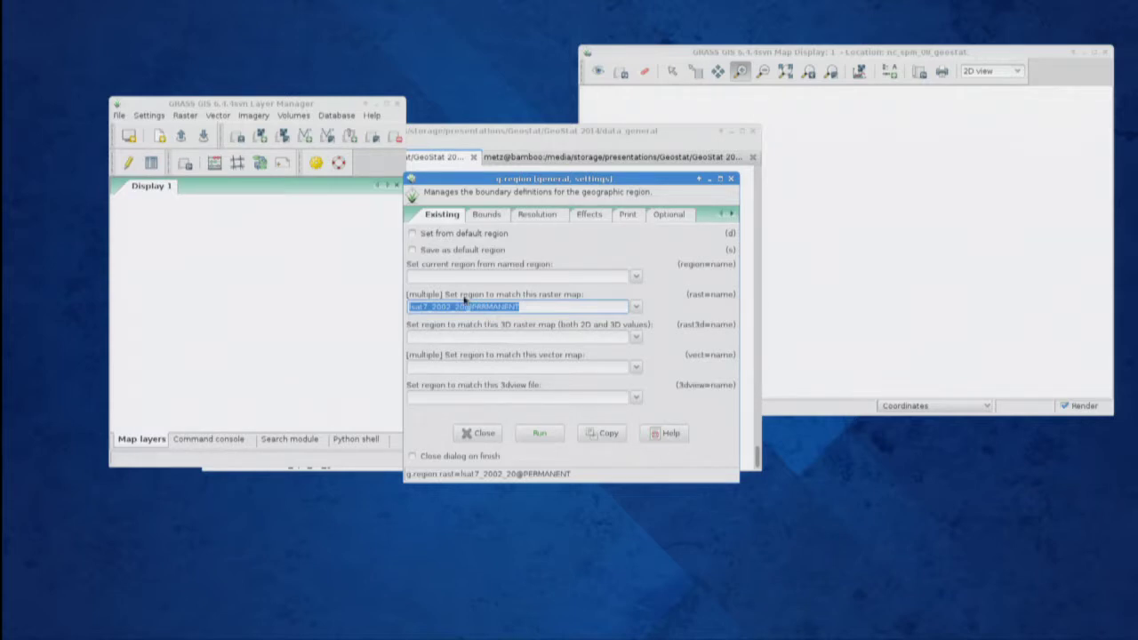
- Enable printing of the current region and run g.region with the chosen raster
click(628, 215)
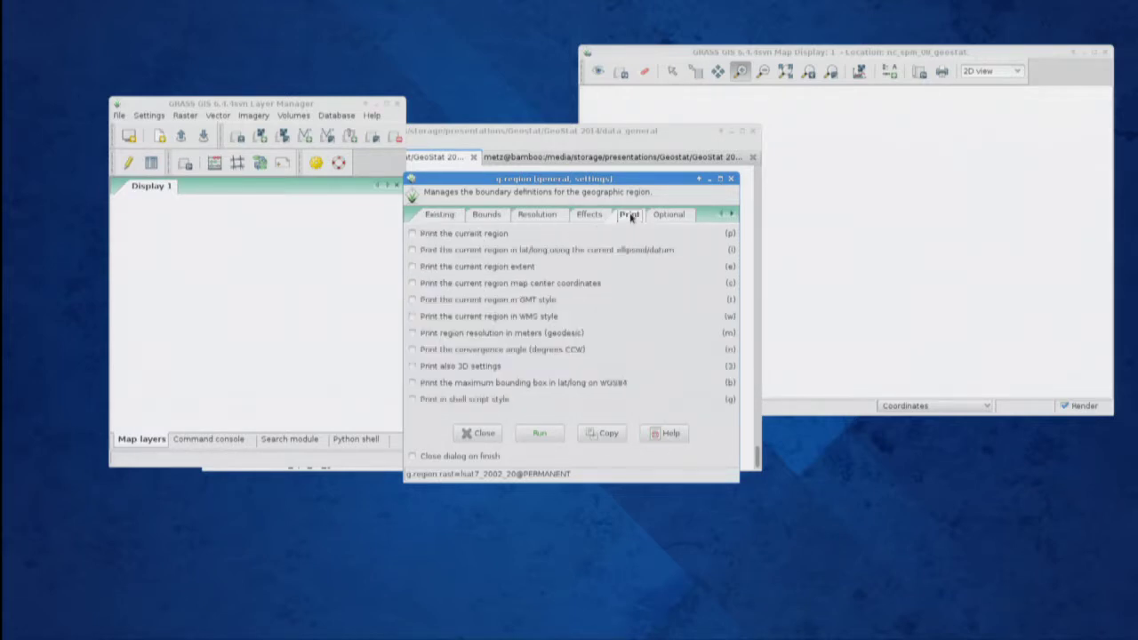
click(479, 234)
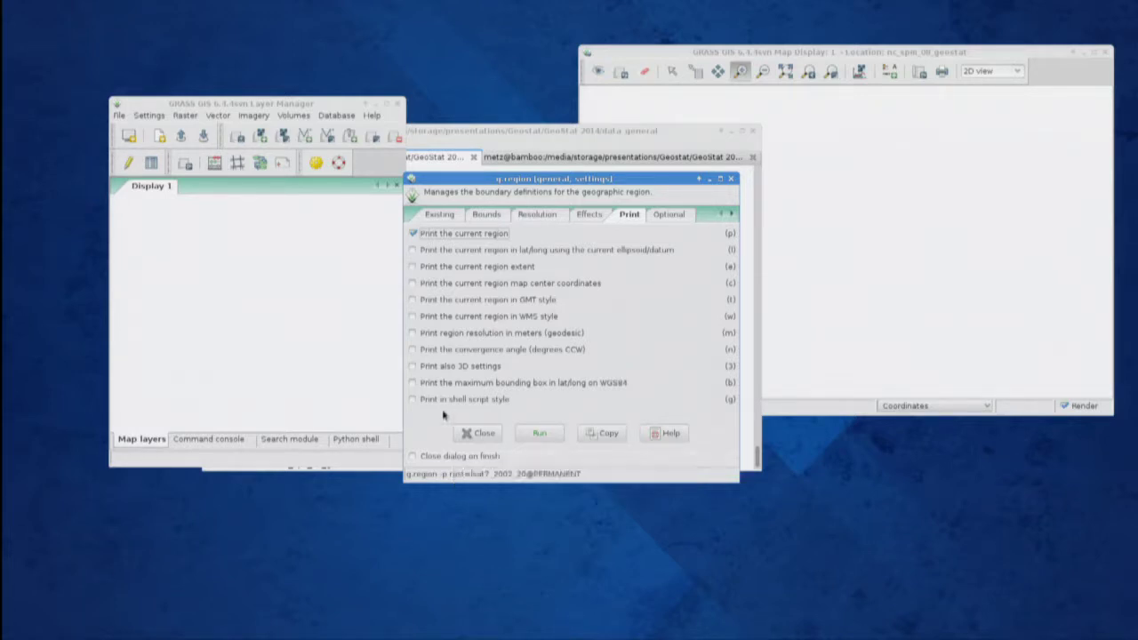
click(432, 216)
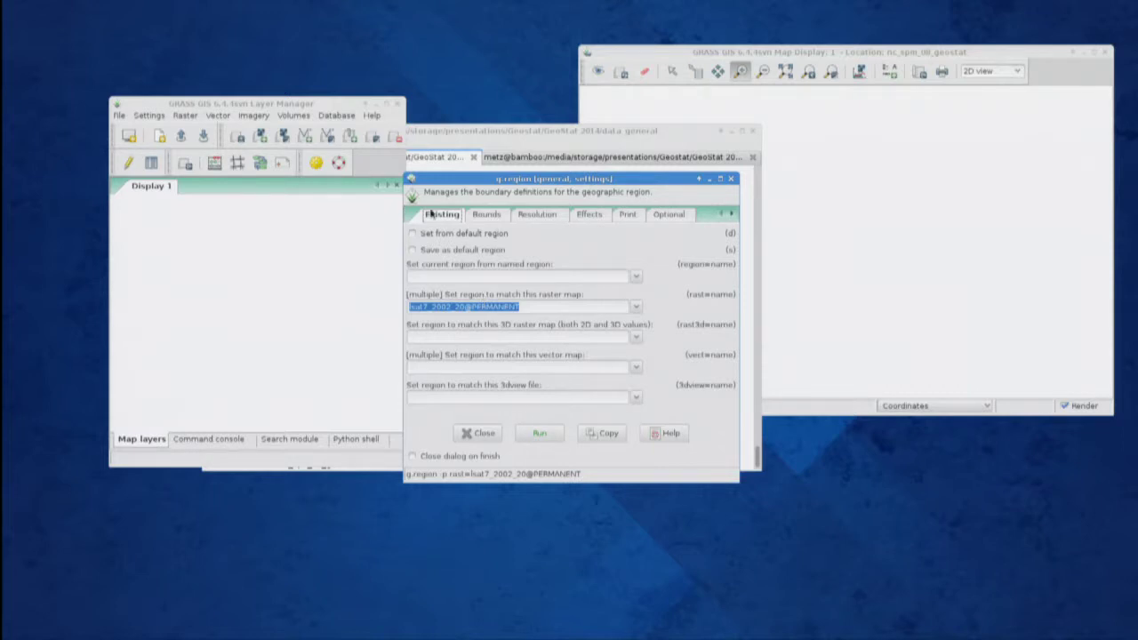
click(485, 215)
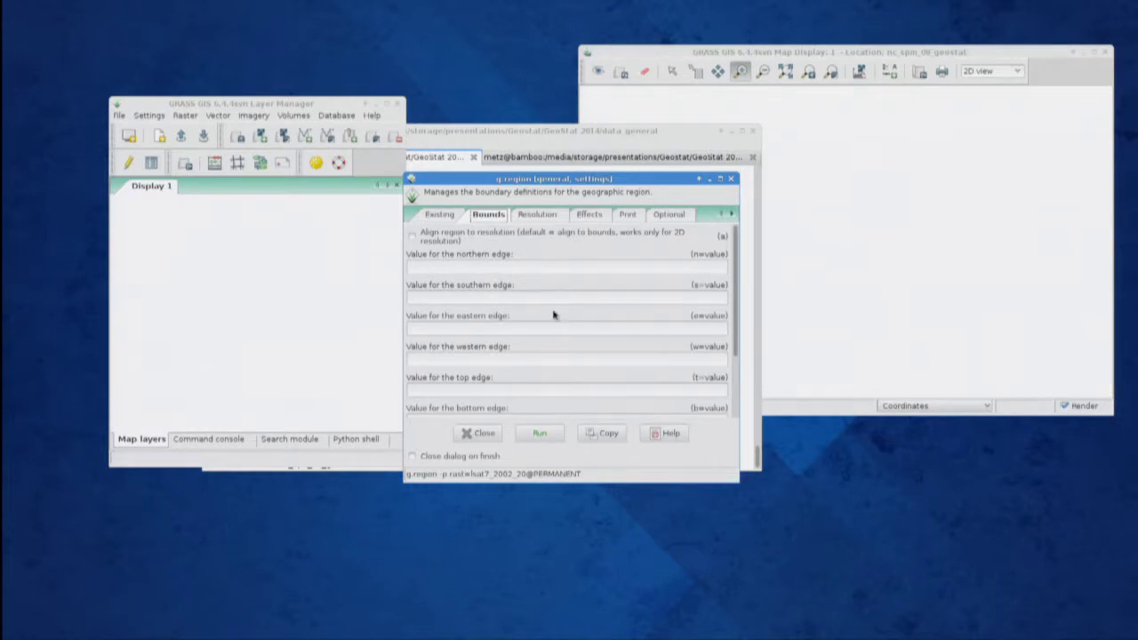
click(439, 217)
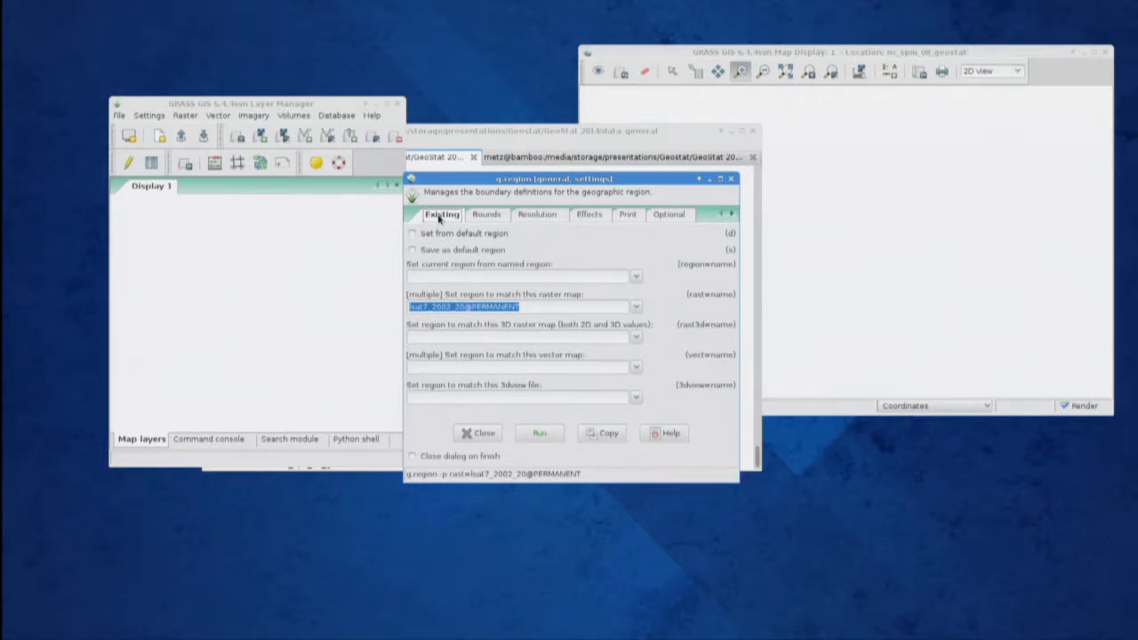
click(533, 434)
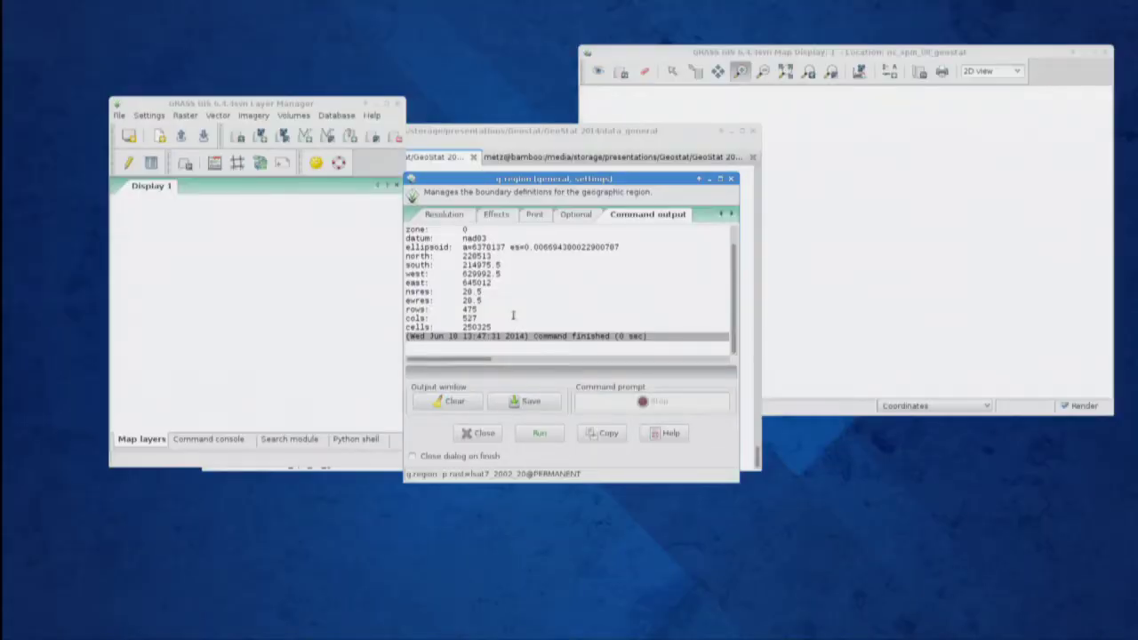
- Run the Landsat RGB color balance with lsat7_2002_30 as red, lsat7_2002_20 as green and lsat7_2002_10 as blue, all from PERMANENT
click(253, 117)
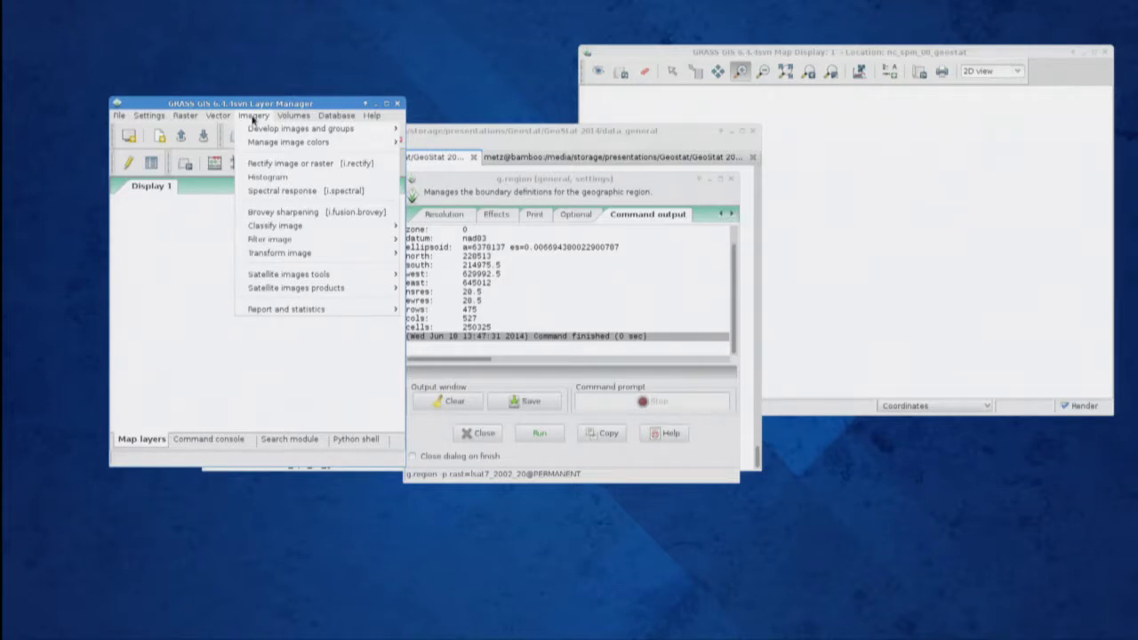
mouse_move(289, 145)
mouse_move(331, 146)
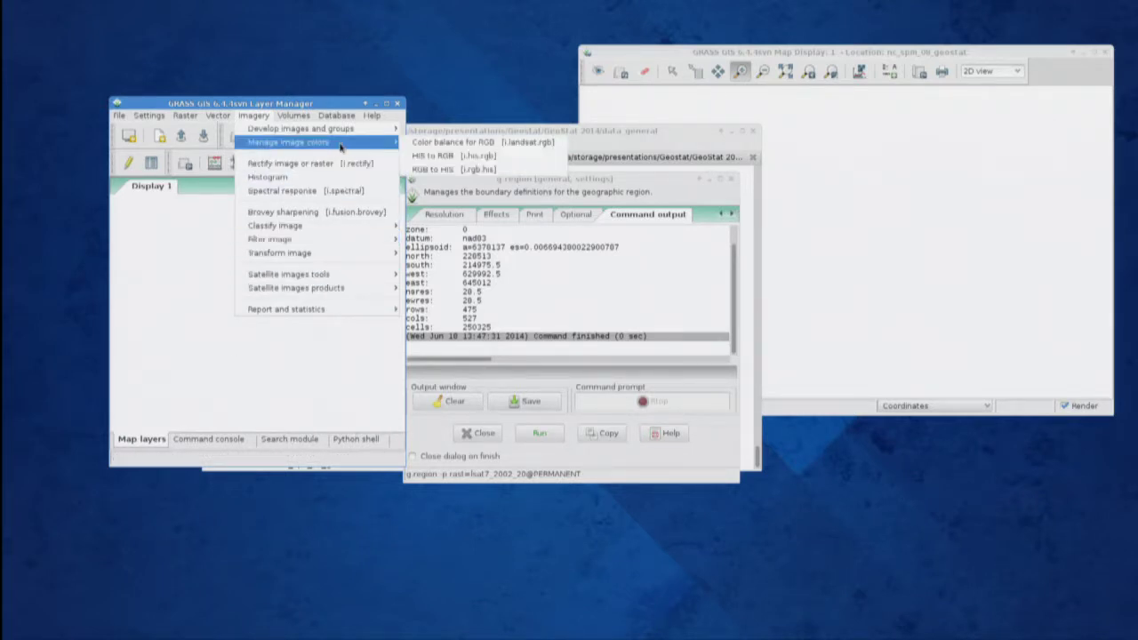
click(437, 144)
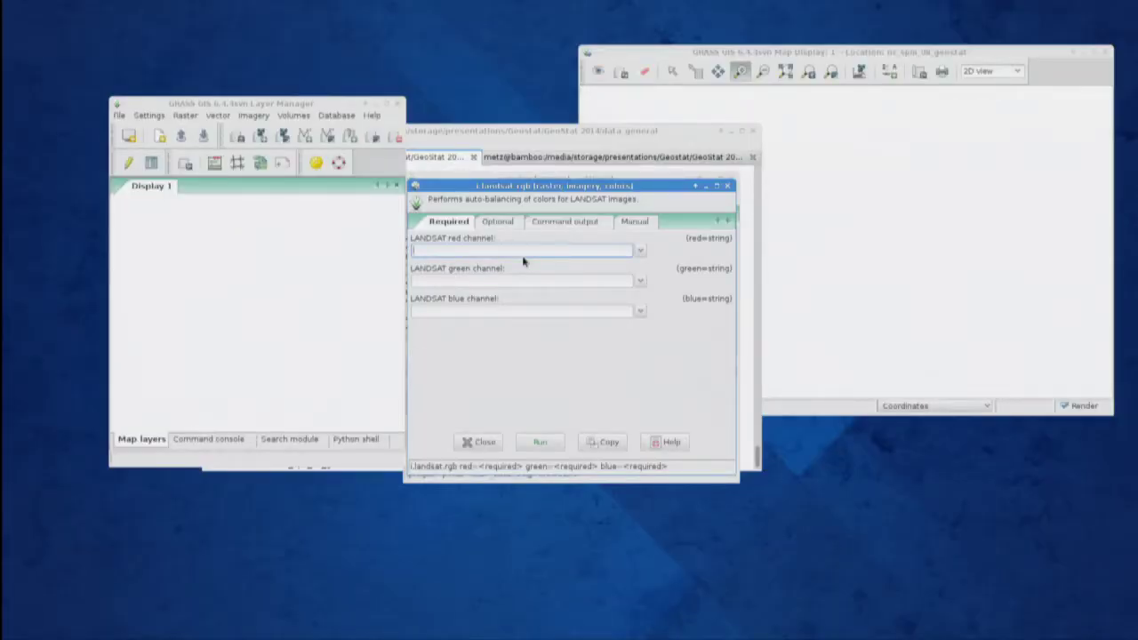
click(642, 252)
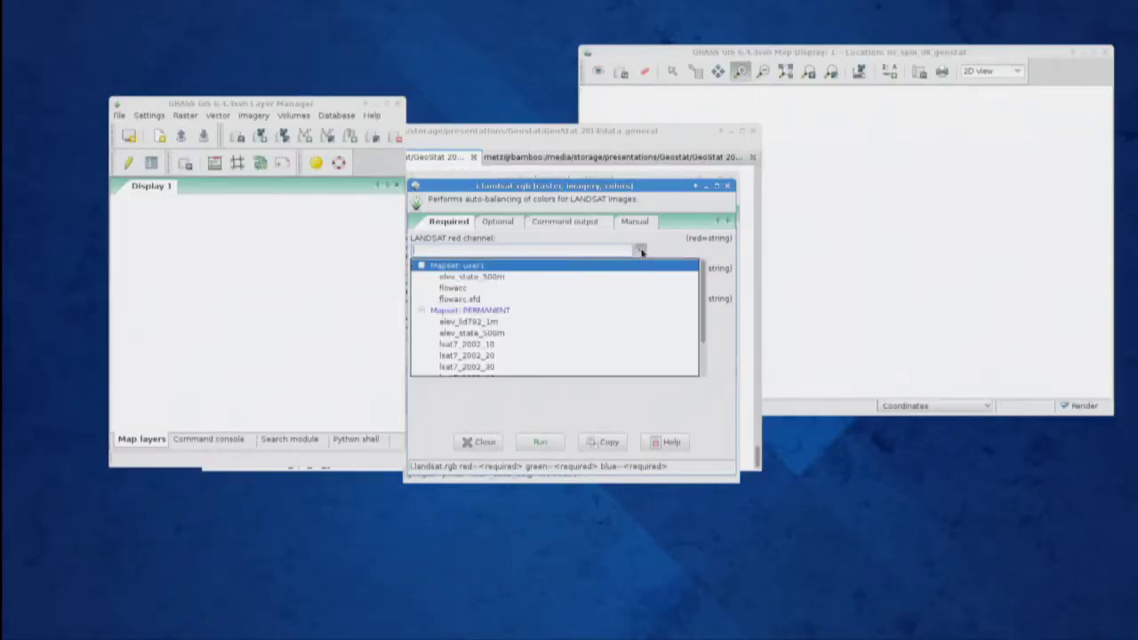
click(469, 369)
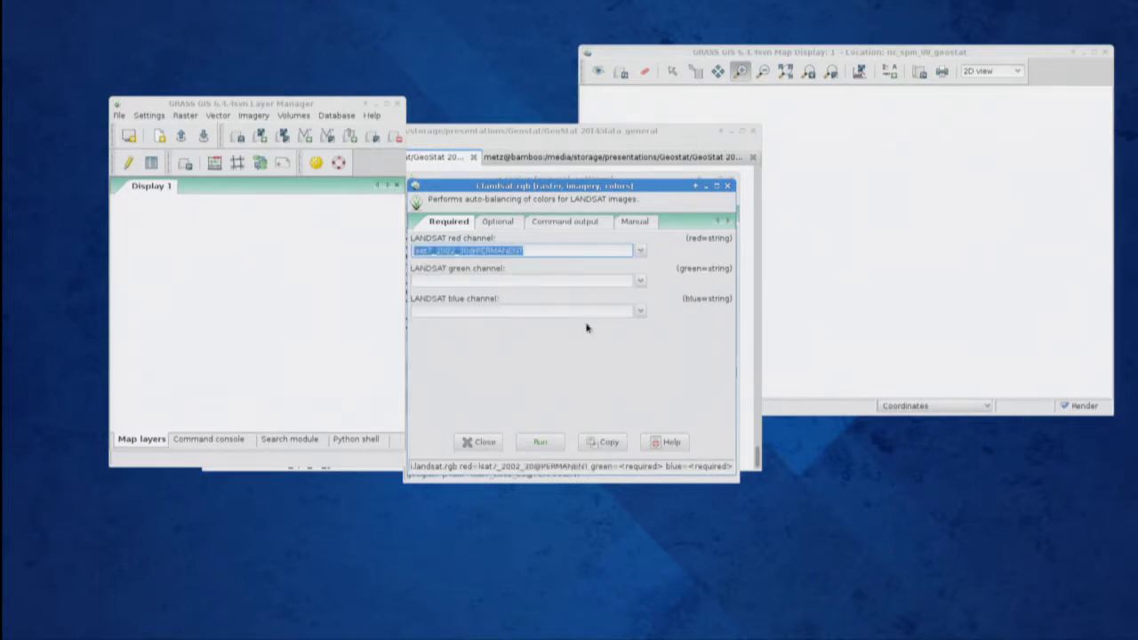
click(637, 282)
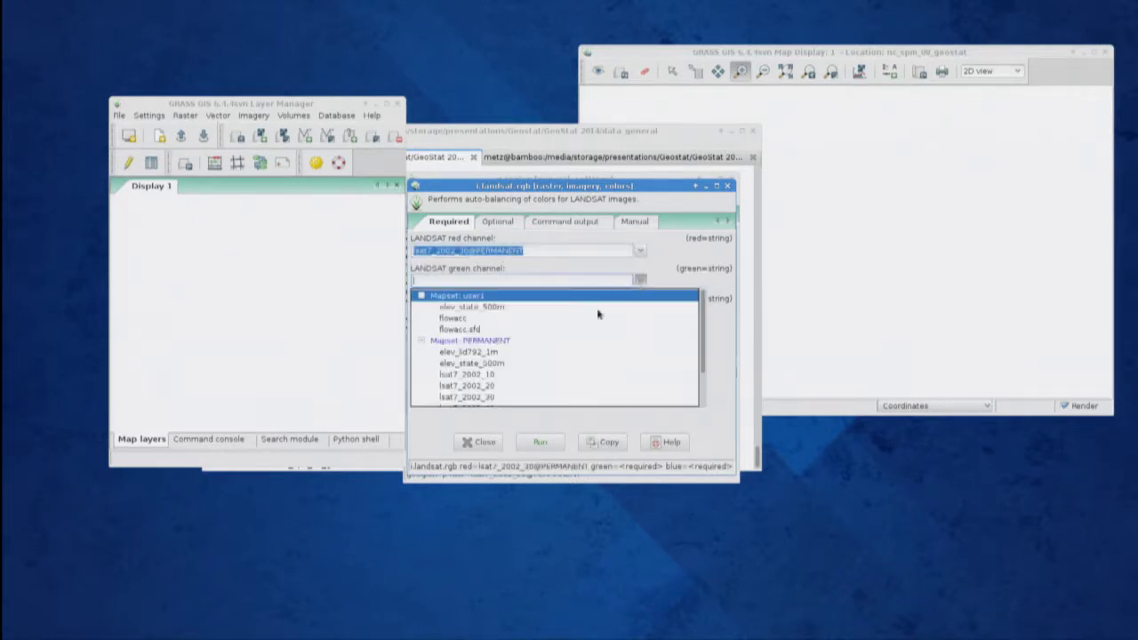
click(489, 391)
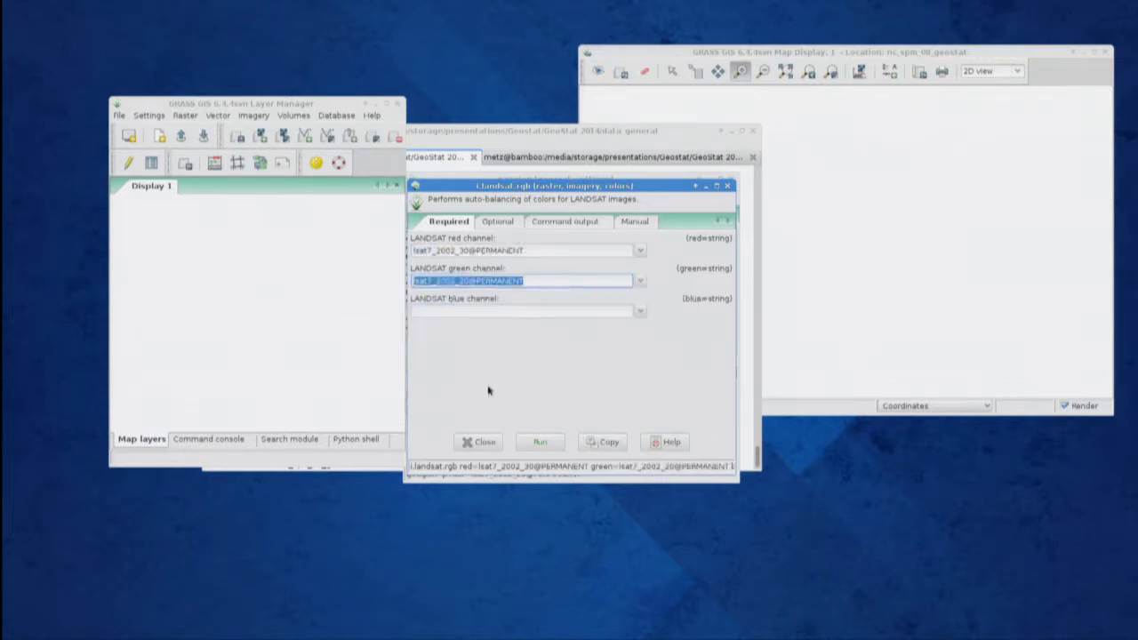
click(636, 315)
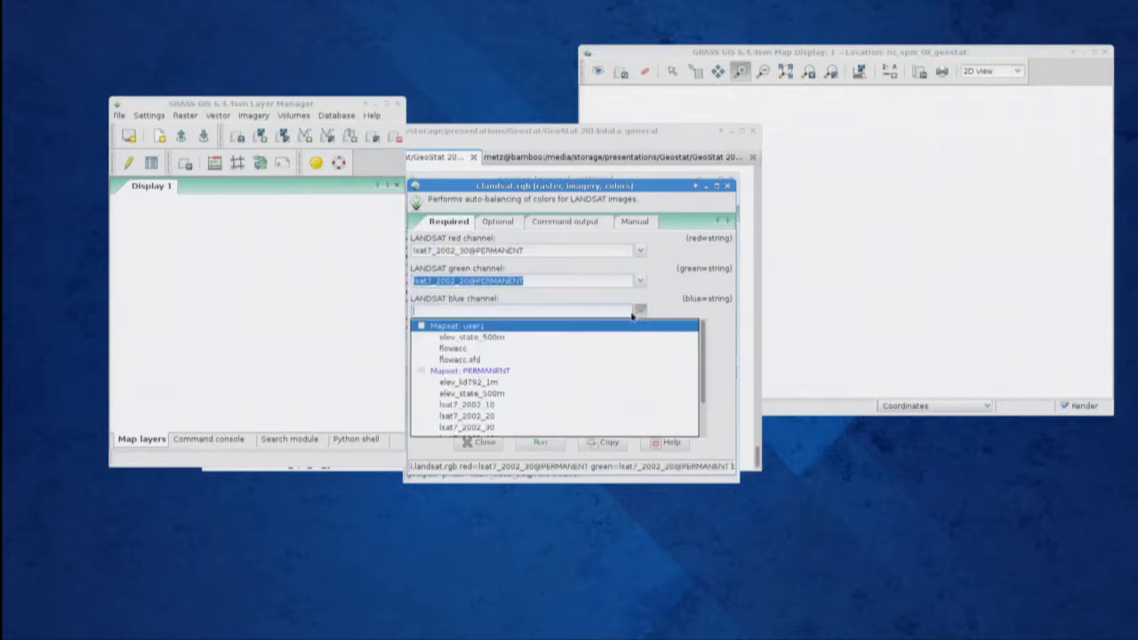
click(488, 408)
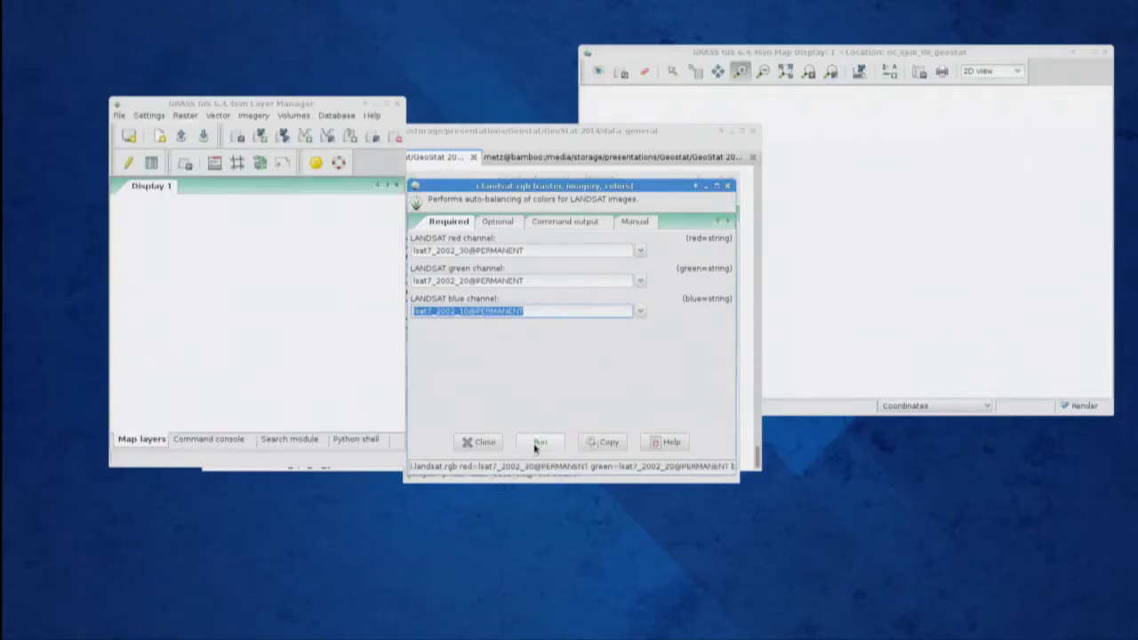
click(542, 445)
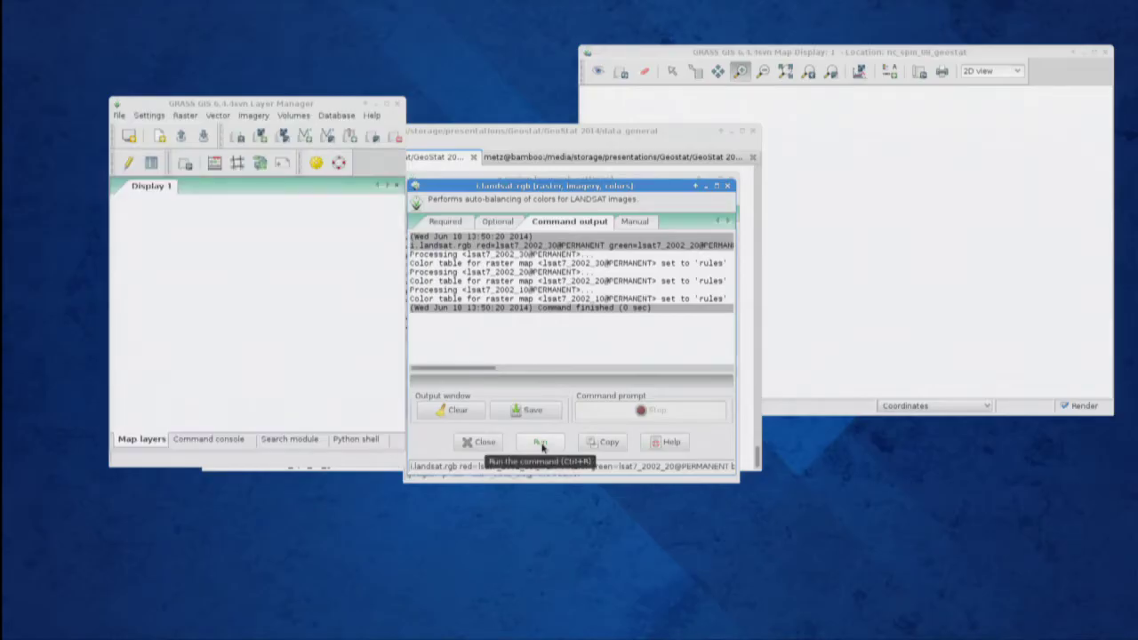
click(149, 116)
mouse_move(158, 132)
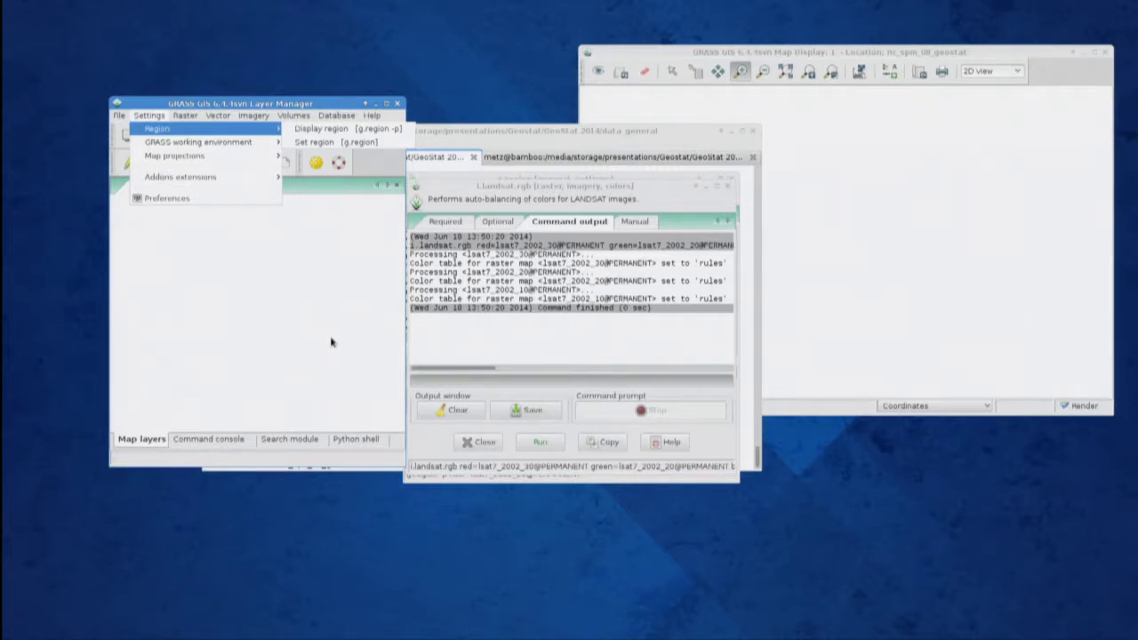
key(Right)
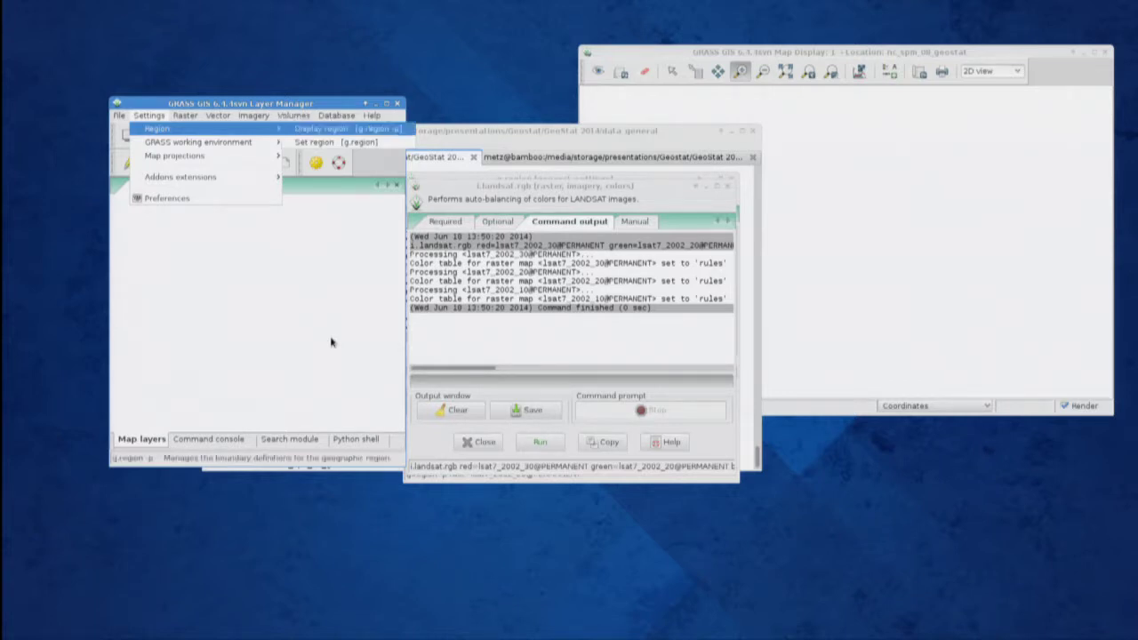
key(Return)
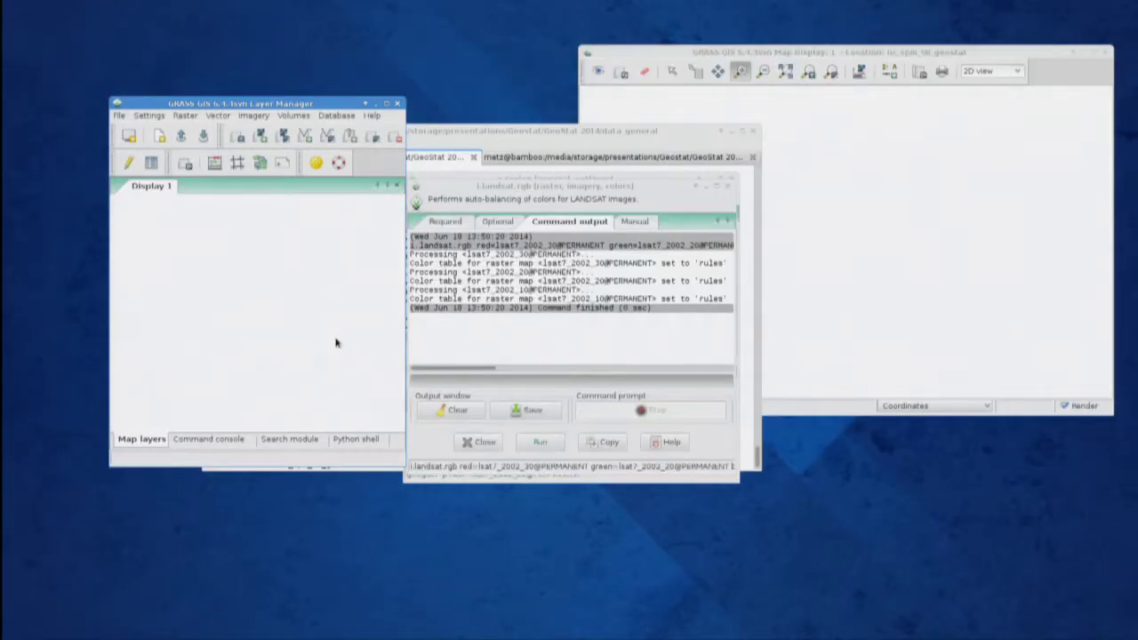
- Add an RGB map layer with lsat7_2002_30 as red, lsat7_2002_20 as green and lsat7_2002_10 as blue, all from PERMANENT
click(283, 135)
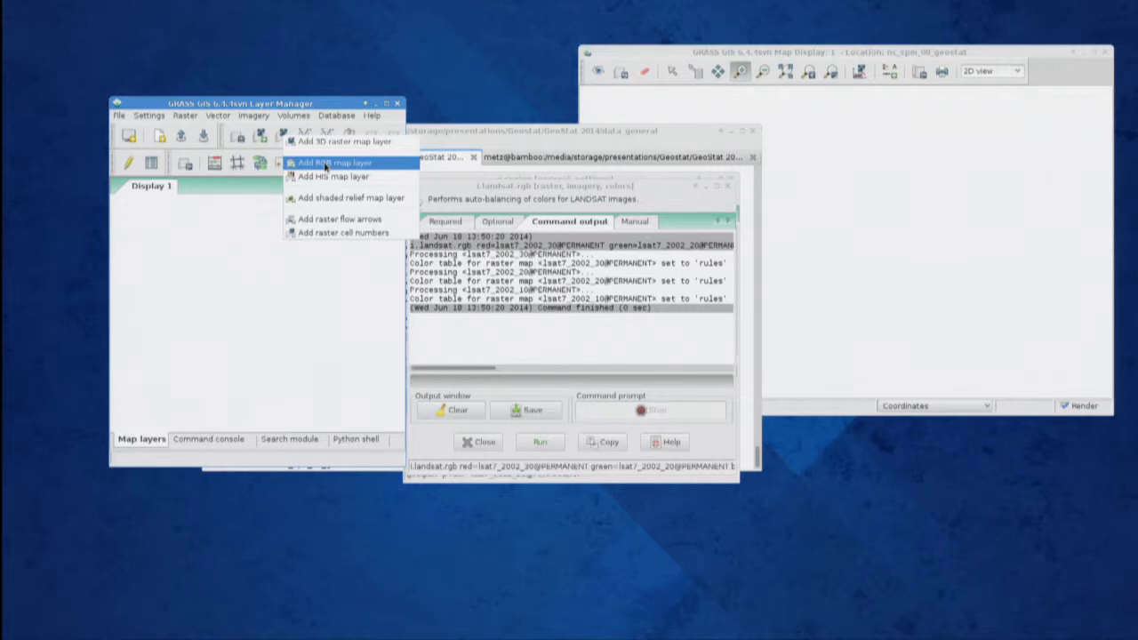
click(326, 164)
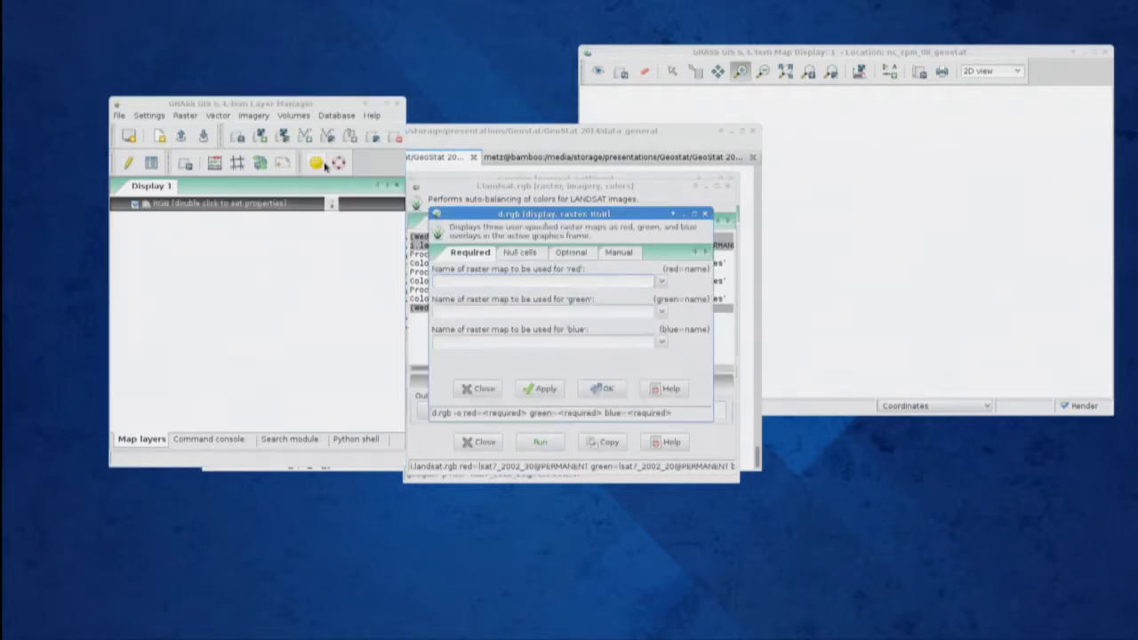
click(661, 284)
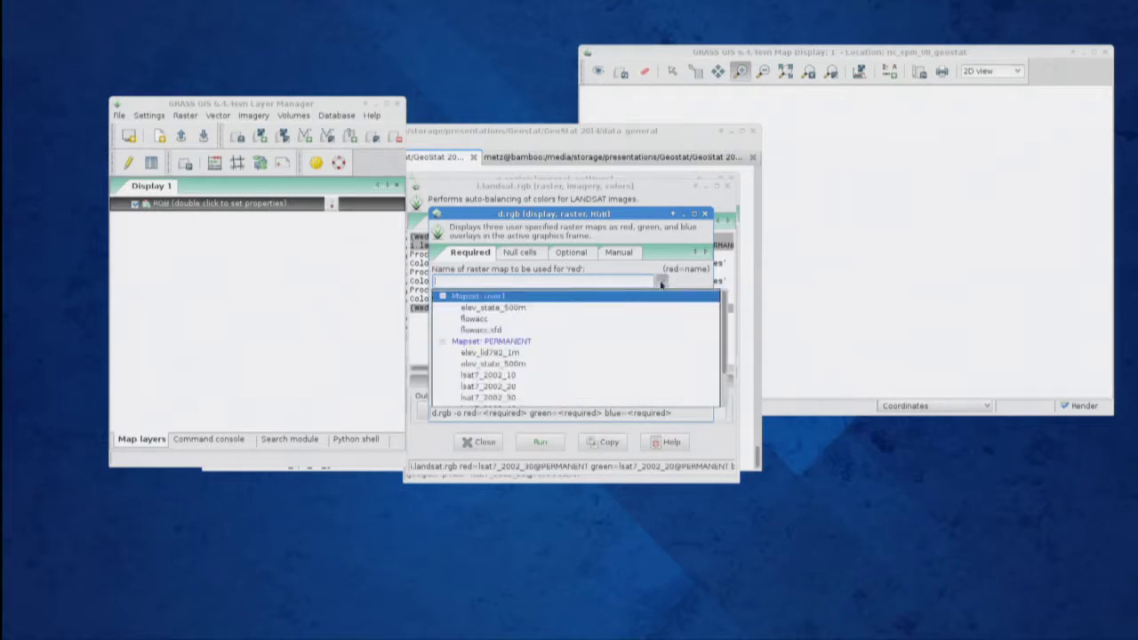
click(511, 401)
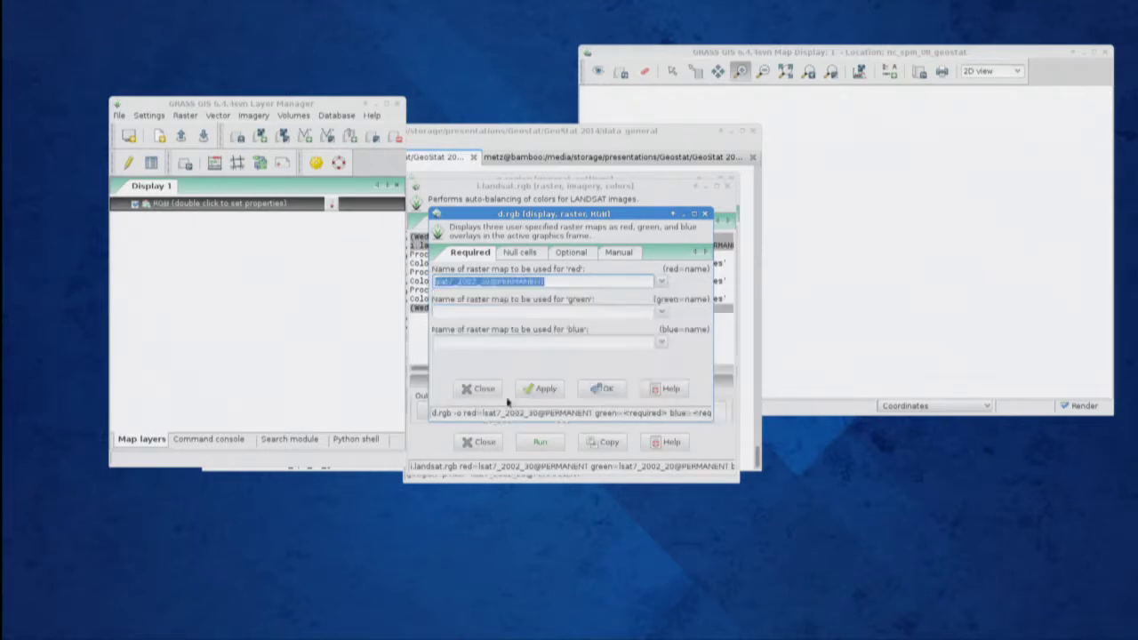
click(659, 313)
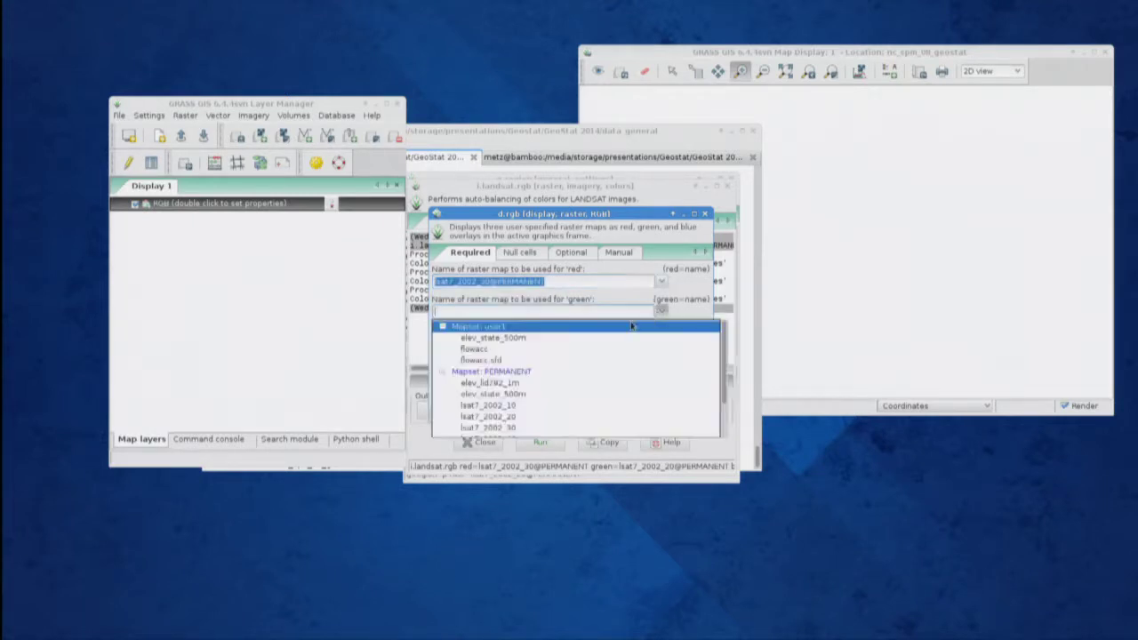
click(500, 416)
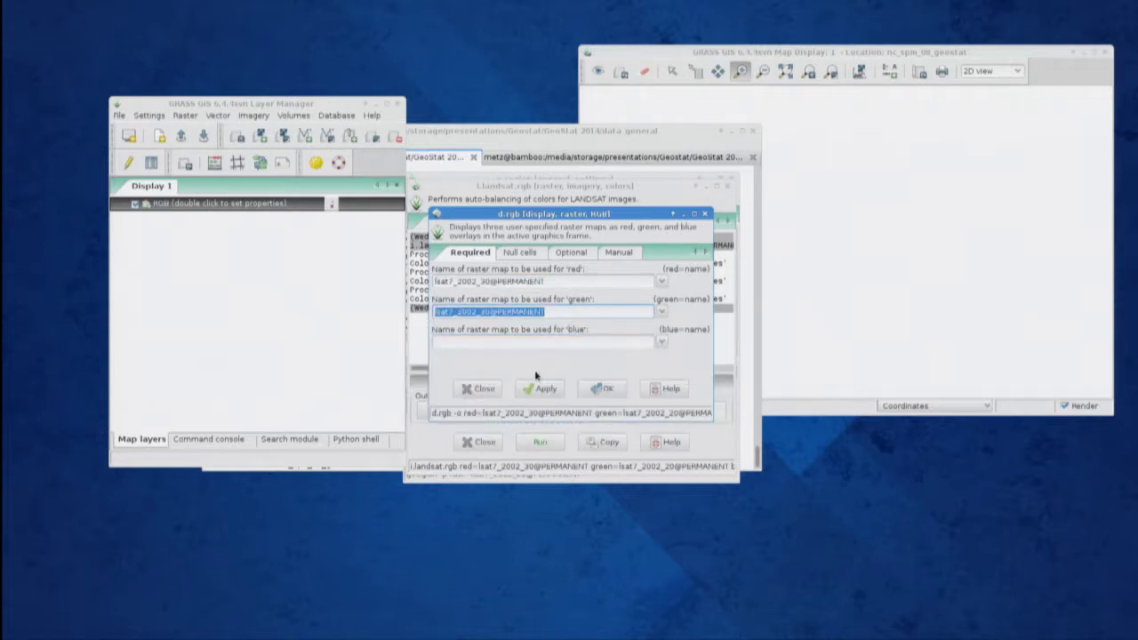
click(661, 342)
click(503, 436)
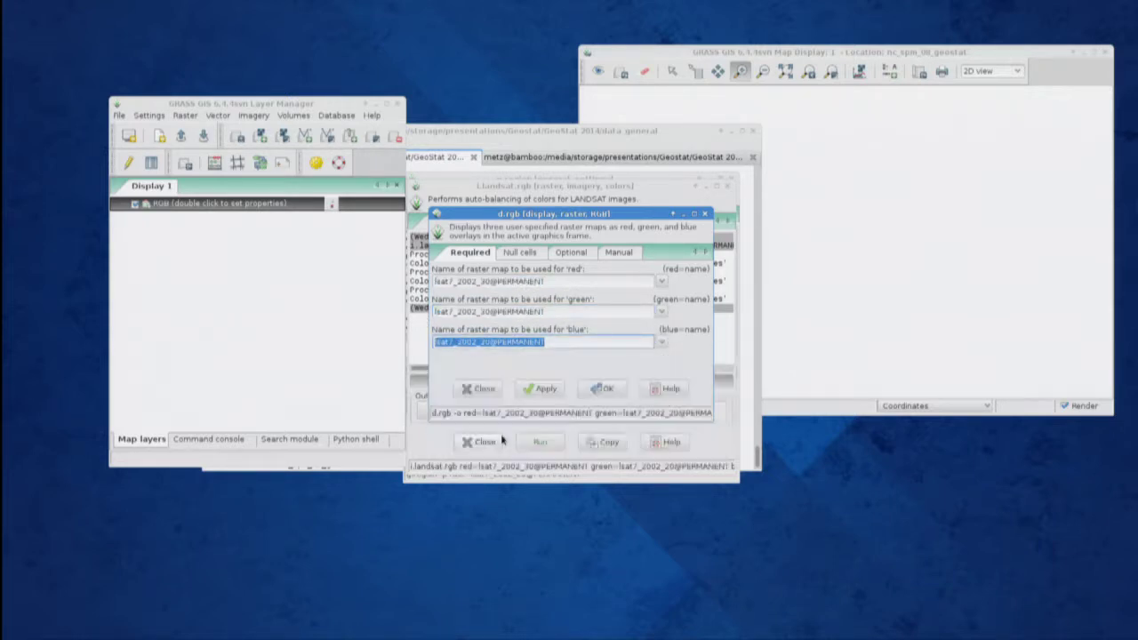
click(602, 391)
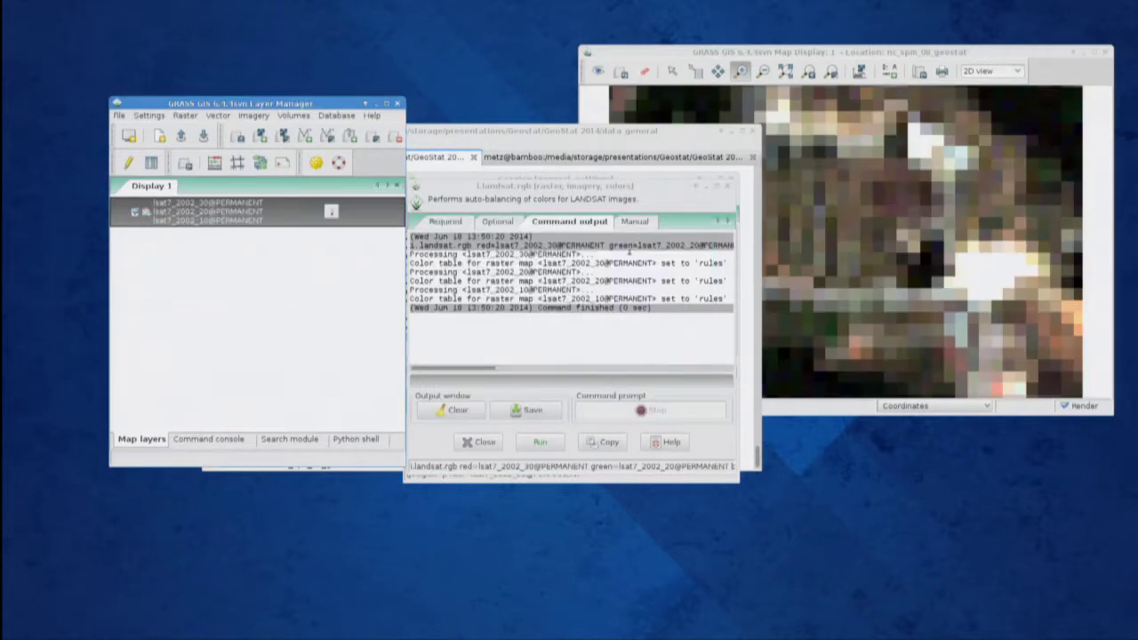
- Zoom the map display to the full extent of the selected RGB layer
click(838, 55)
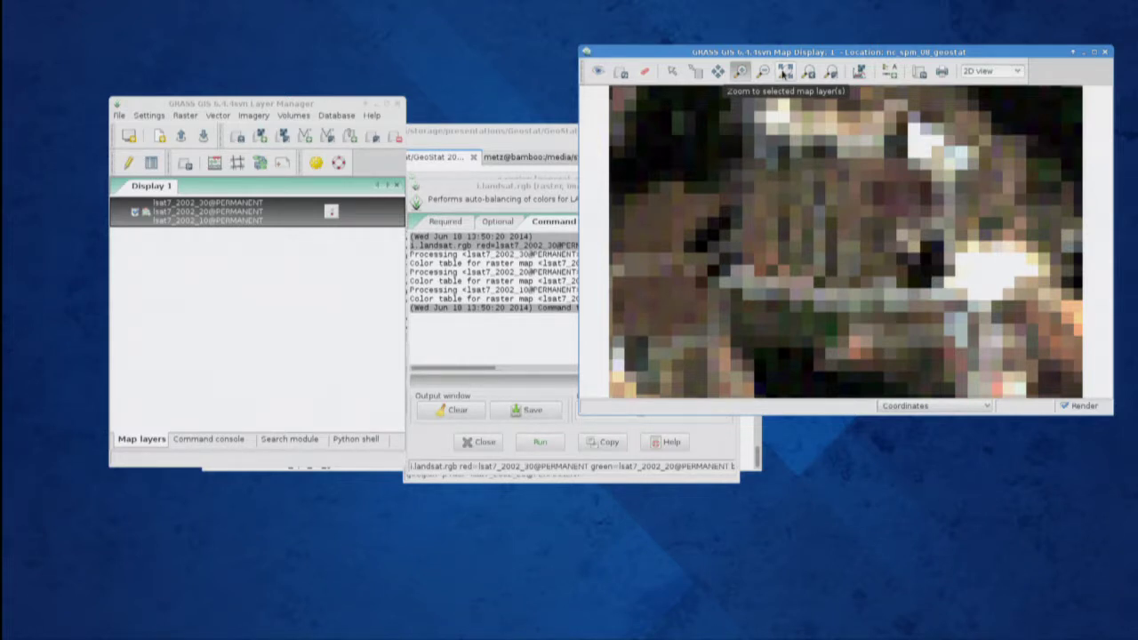
click(785, 73)
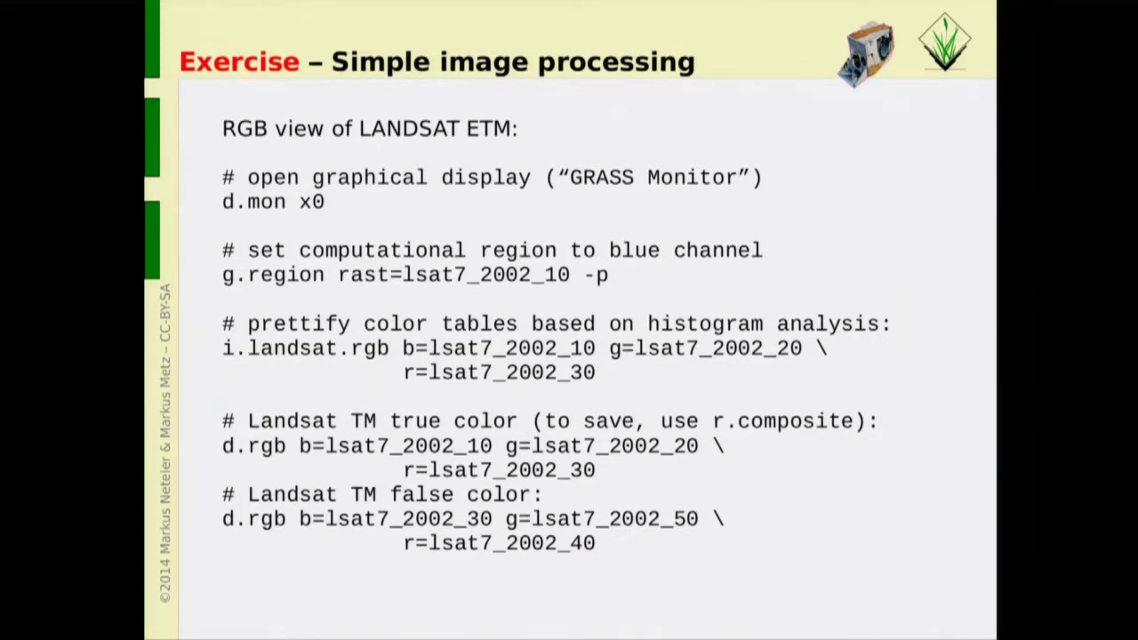
- Start a second RGB map layer in GRASS GIS and assign lsat7_2002_40 from PERMANENT as its red band
key(alt+Tab)
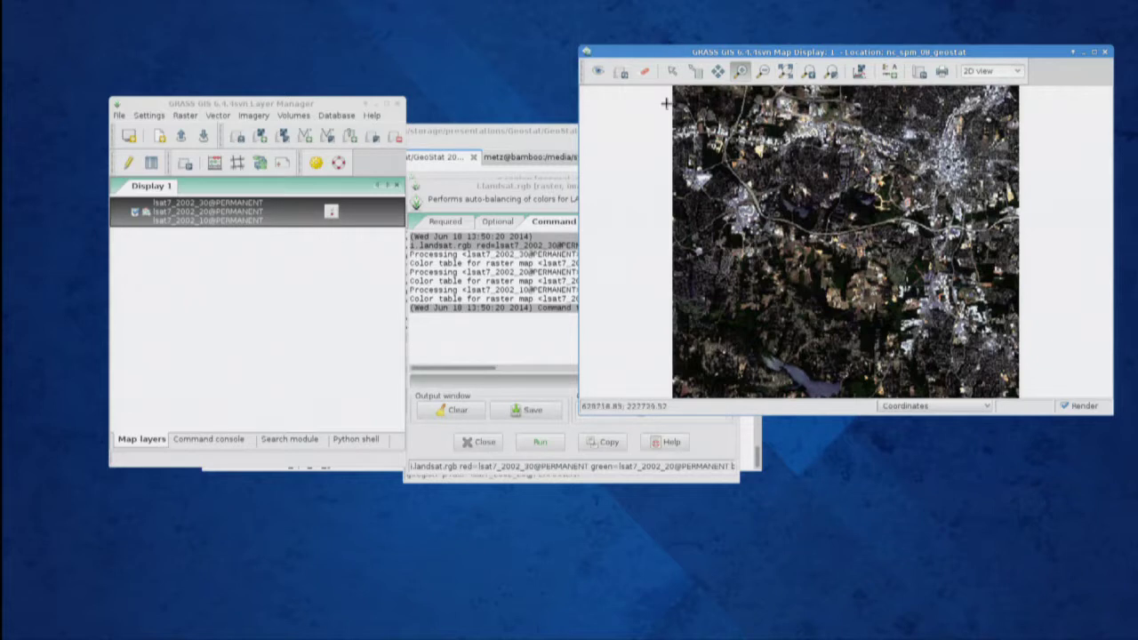
click(281, 136)
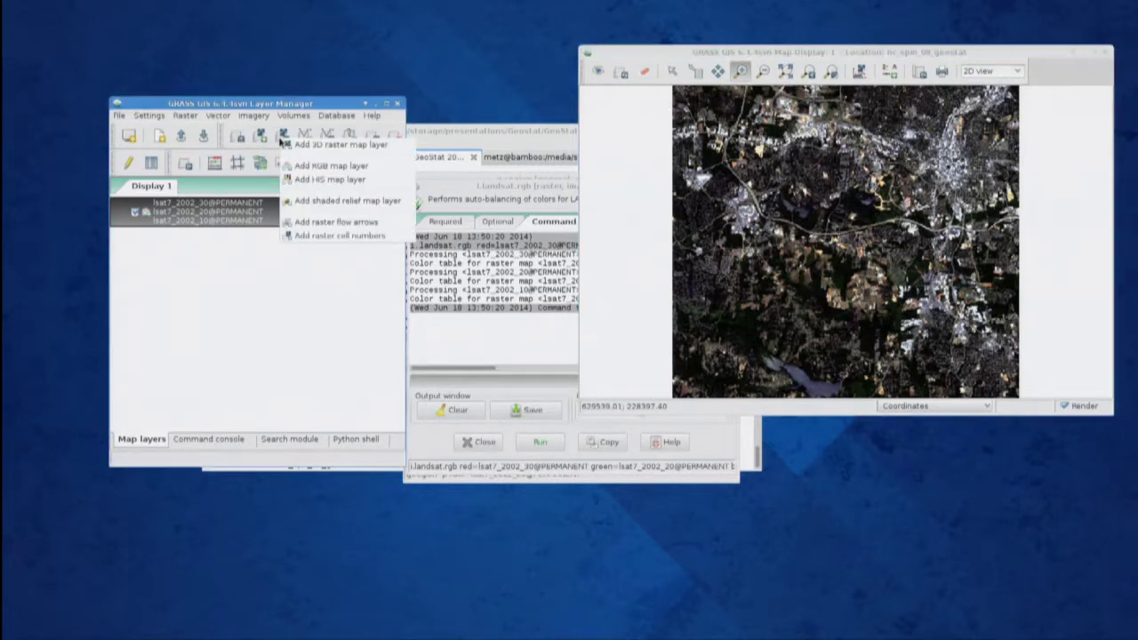
click(342, 171)
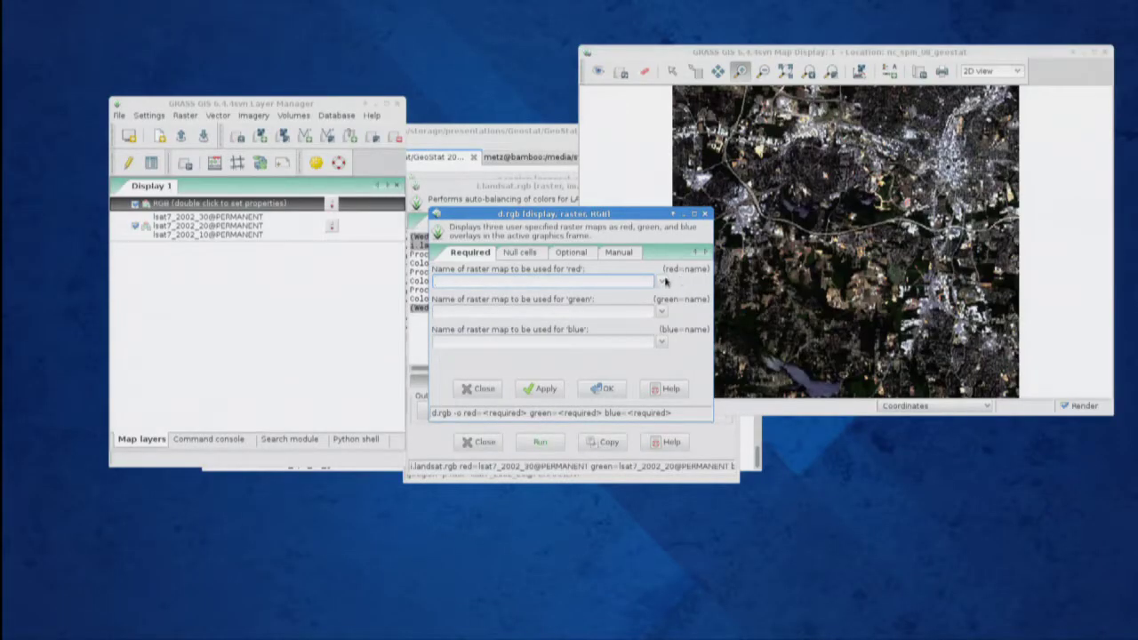
click(663, 282)
scroll(599, 353, down, 2)
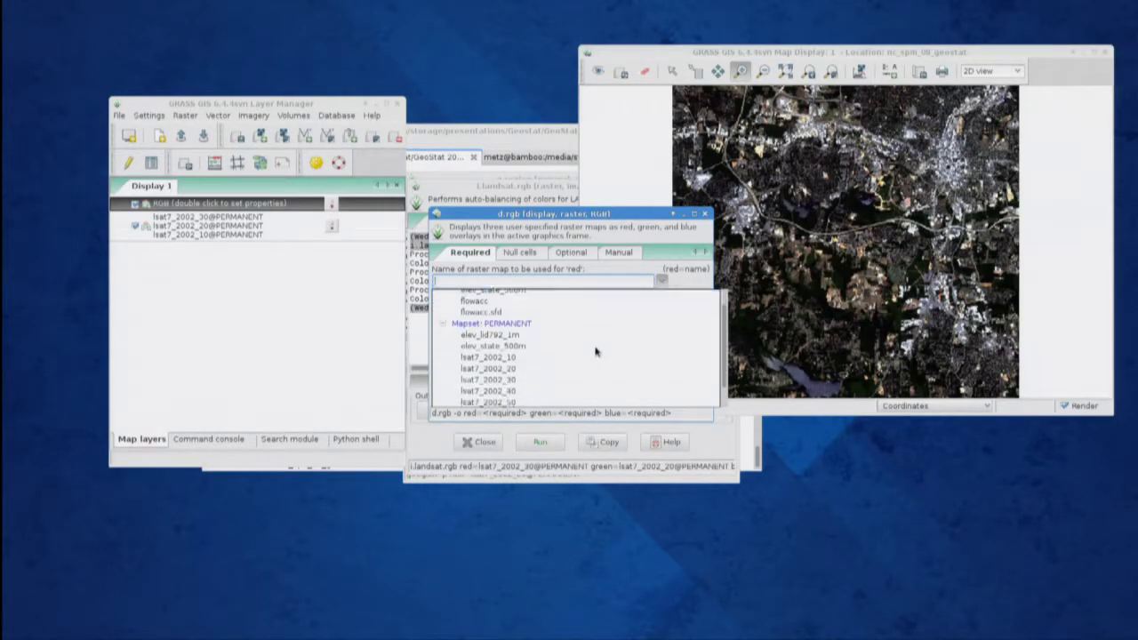
click(511, 378)
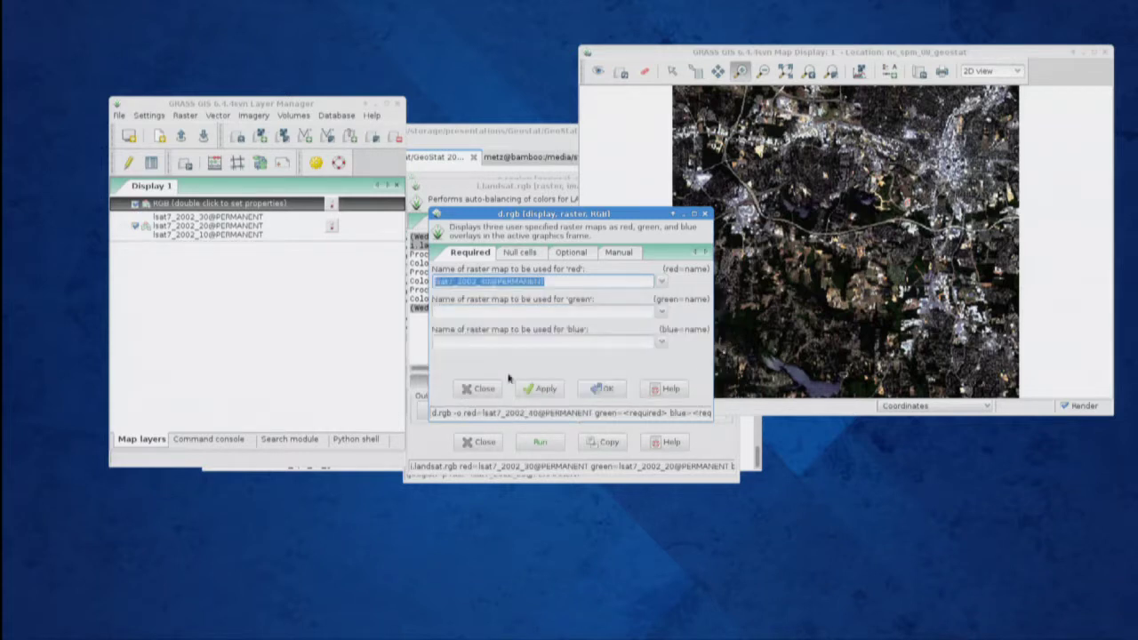
- Set lsat7_2002_50 as green and lsat7_2002_30 as blue for the new RGB layer, apply the settings and close its properties
click(662, 314)
scroll(573, 378, down, 2)
click(516, 411)
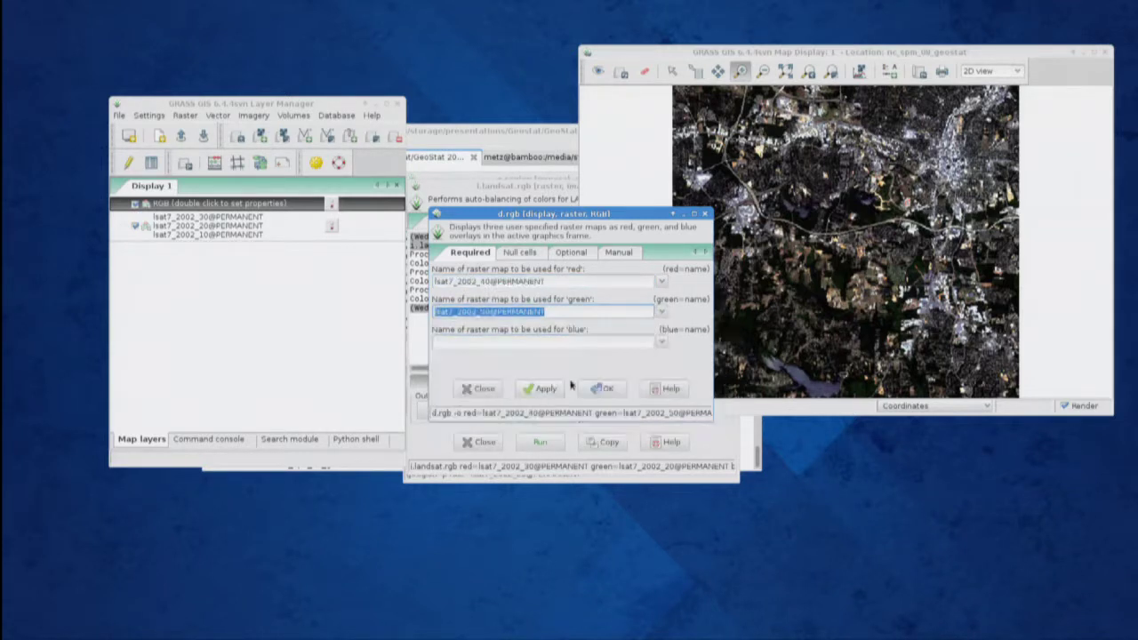
click(662, 343)
scroll(557, 409, down, 3)
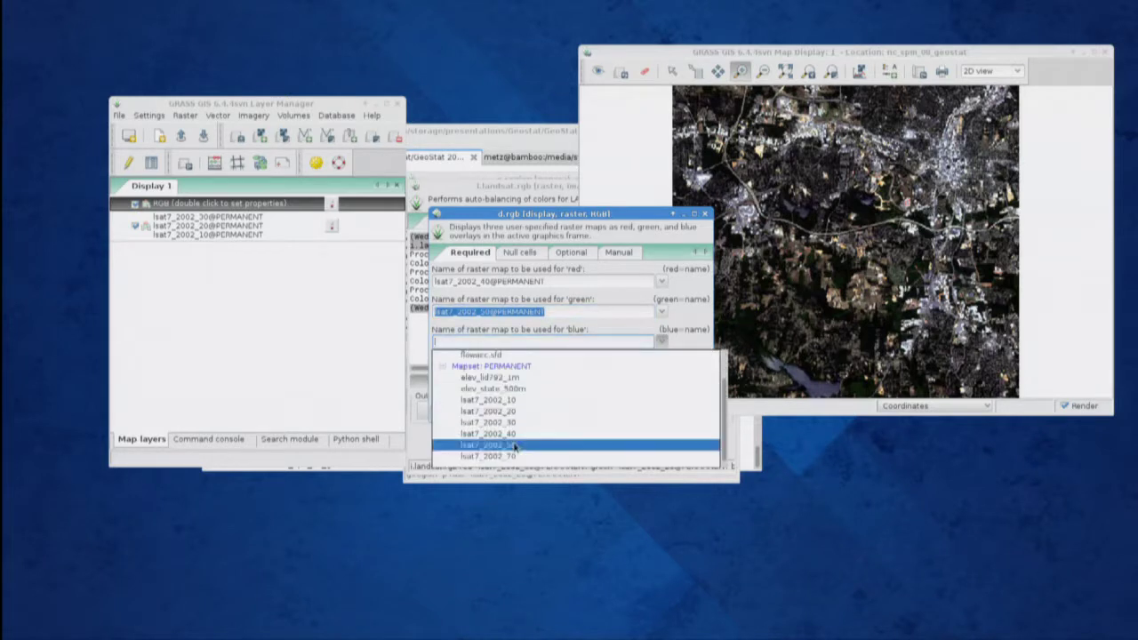
click(511, 427)
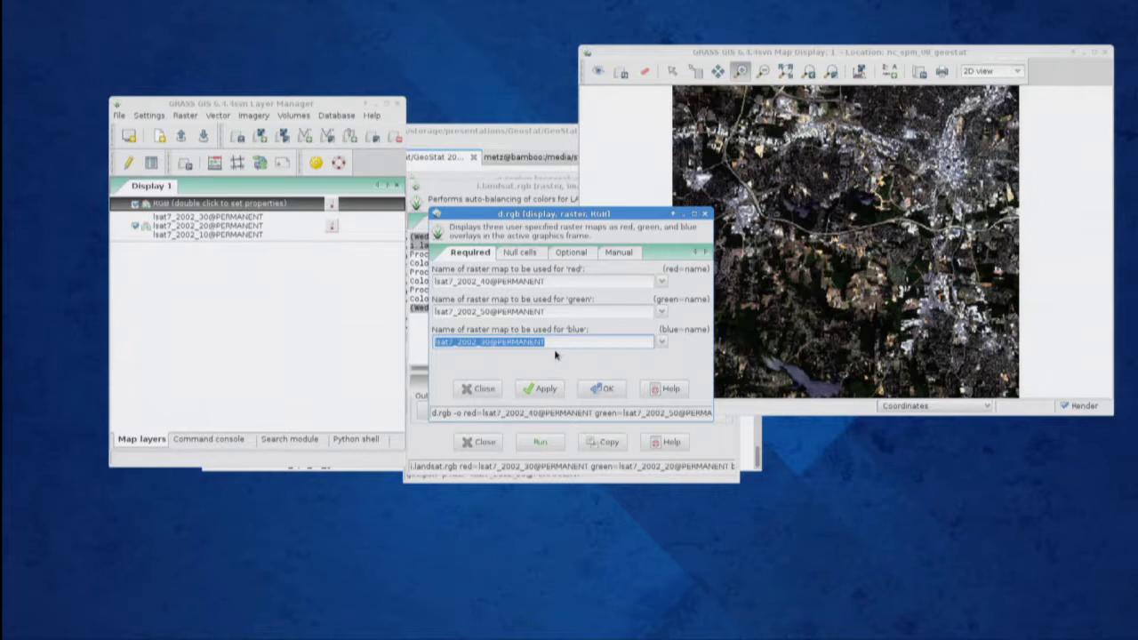
click(543, 389)
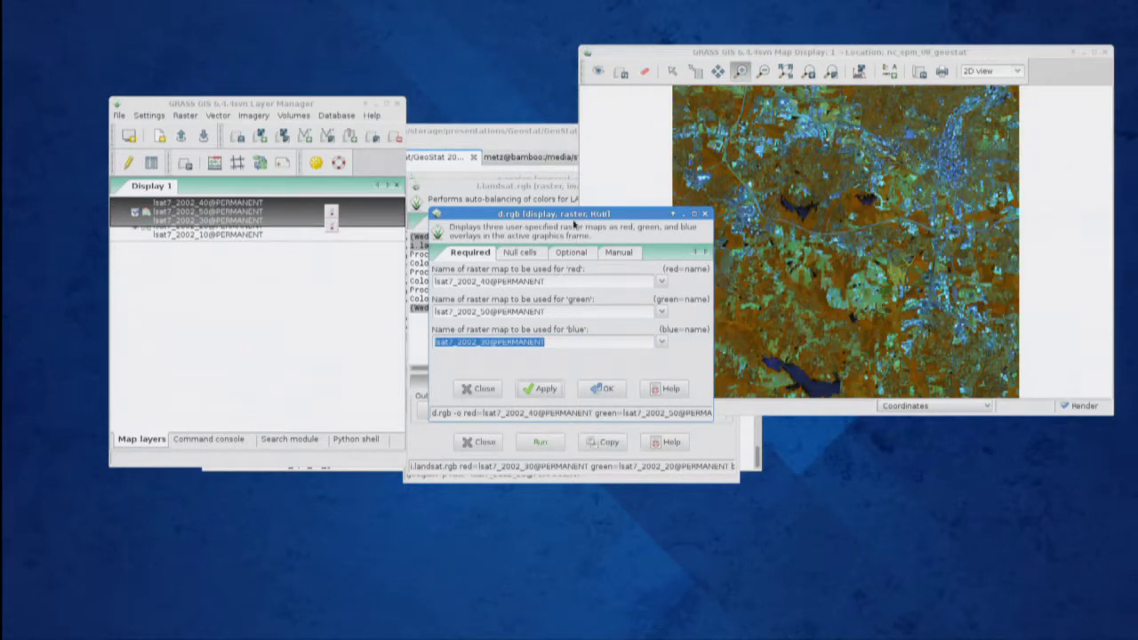
drag(576, 215, 423, 258)
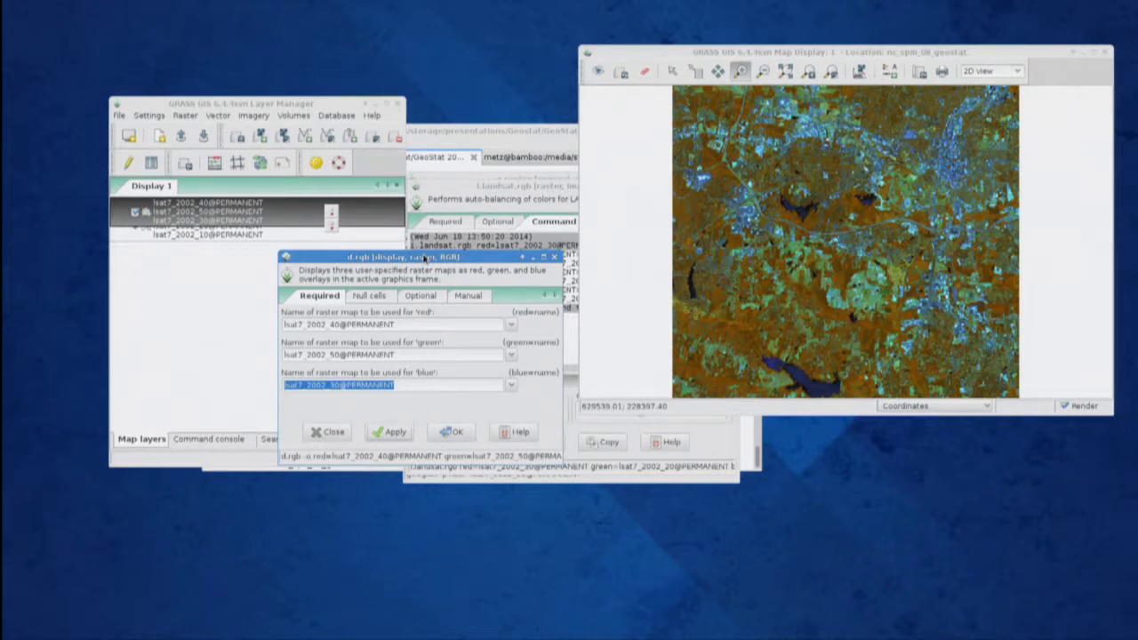
click(321, 434)
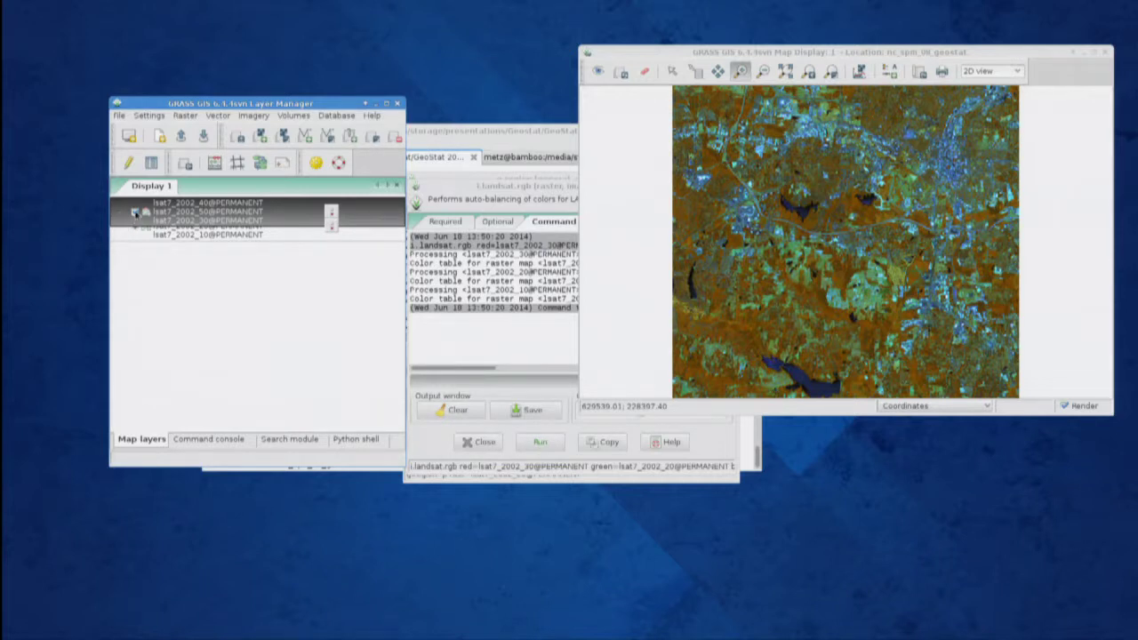
- Toggle the false-color RGB layer's visibility to compare it with the true-color composite, leaving the false-color layer hidden
click(136, 212)
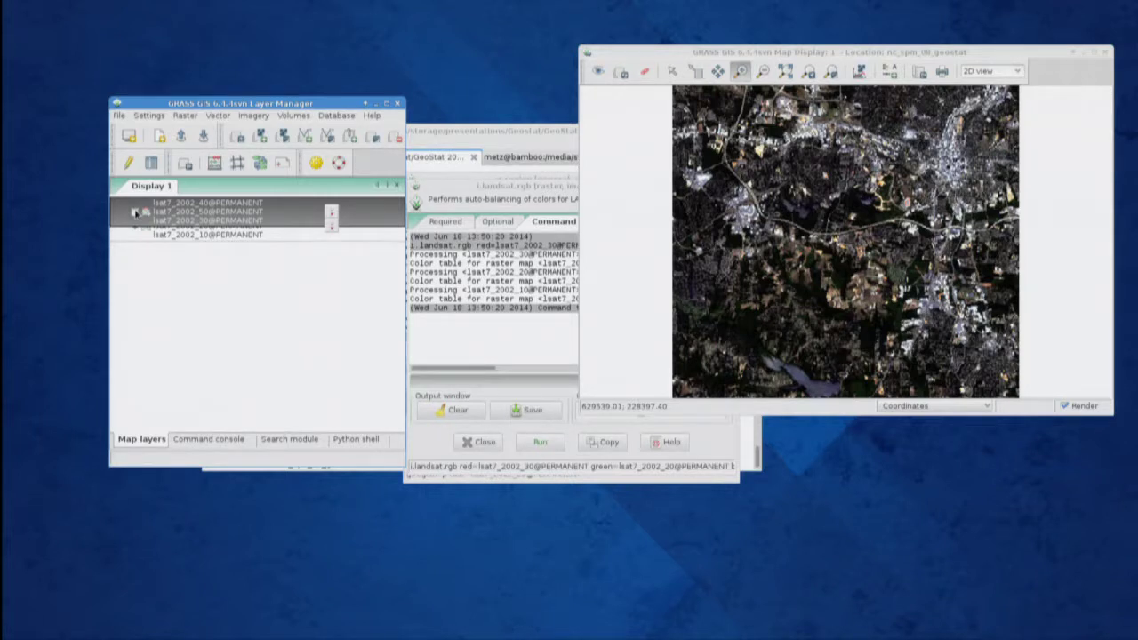
click(135, 213)
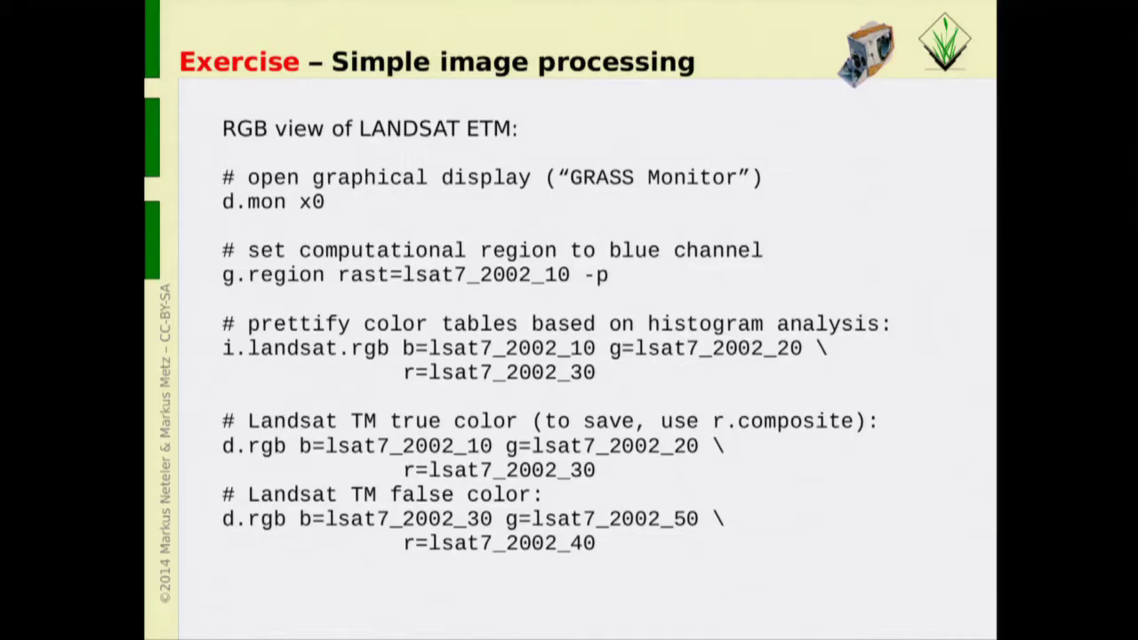
key(Page_Down)
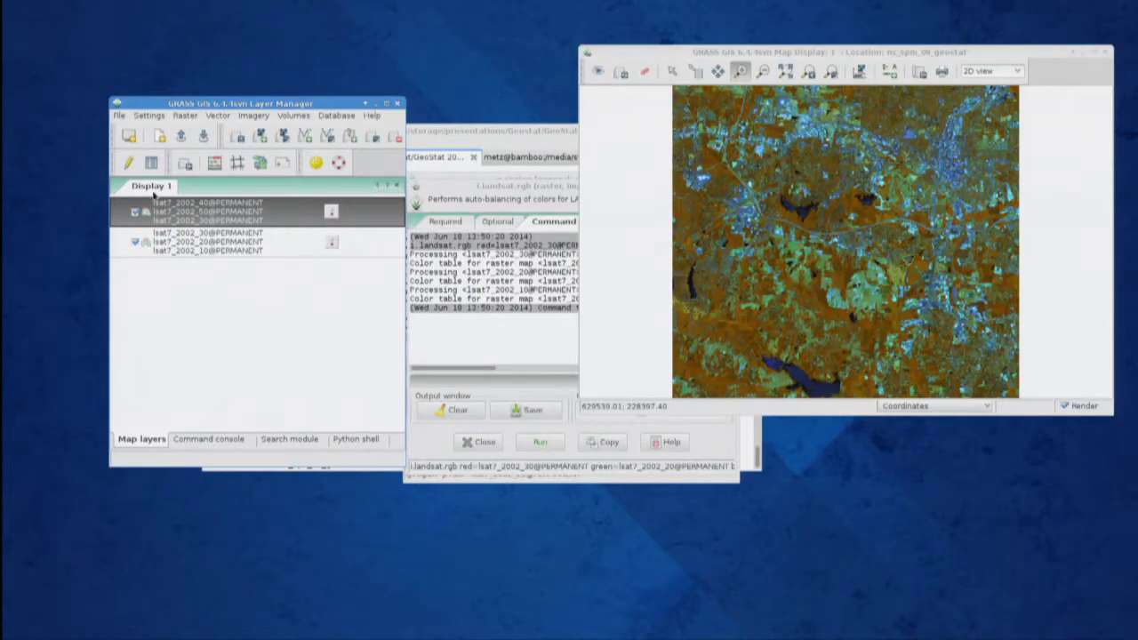
click(135, 212)
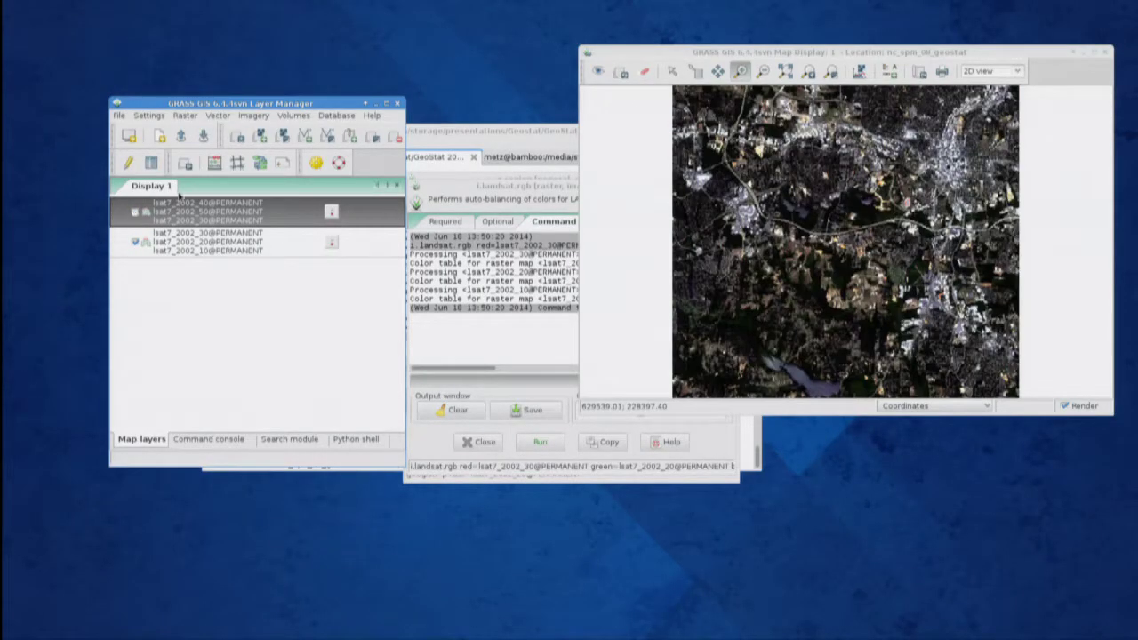
- Run r.colors on lsat7_2002_10 from PERMANENT with the option to remove the existing color table
click(185, 116)
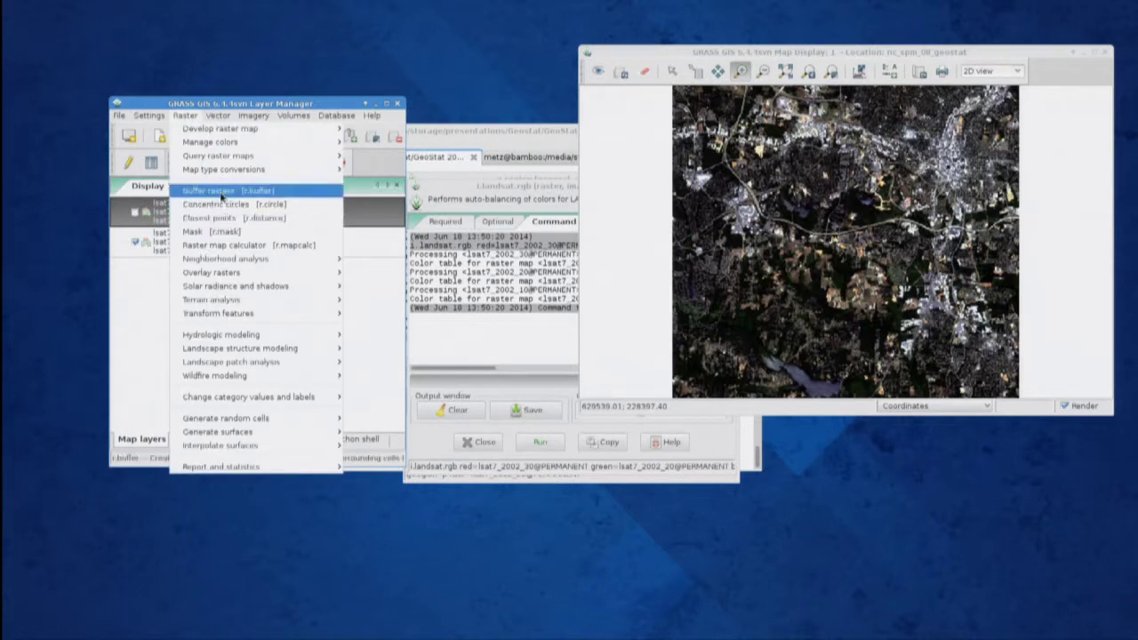
mouse_move(229, 145)
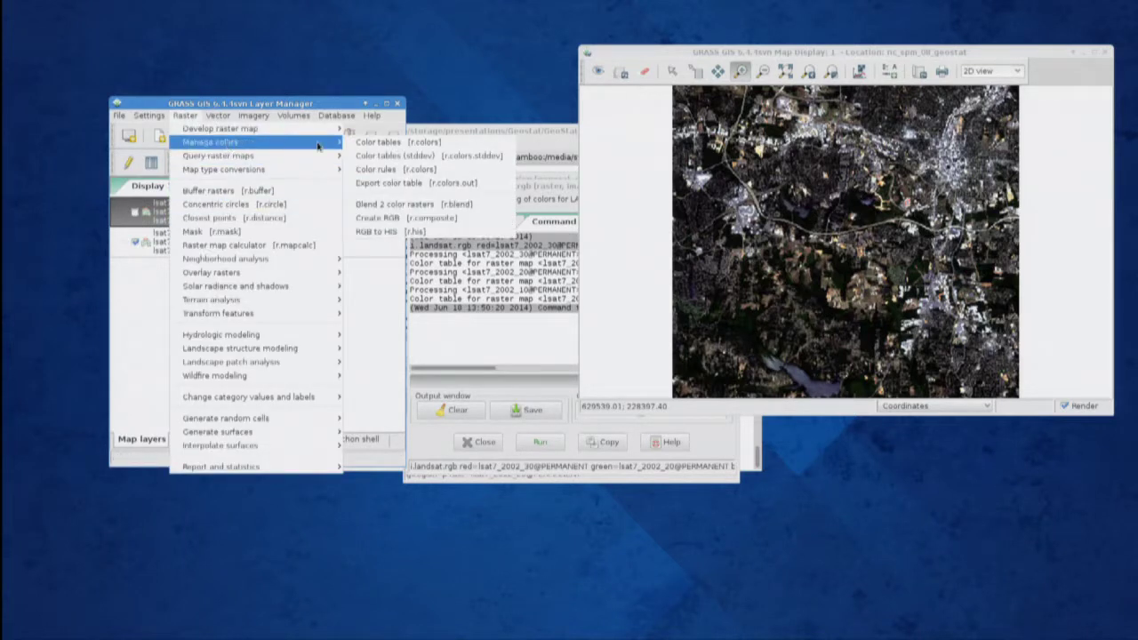
click(381, 146)
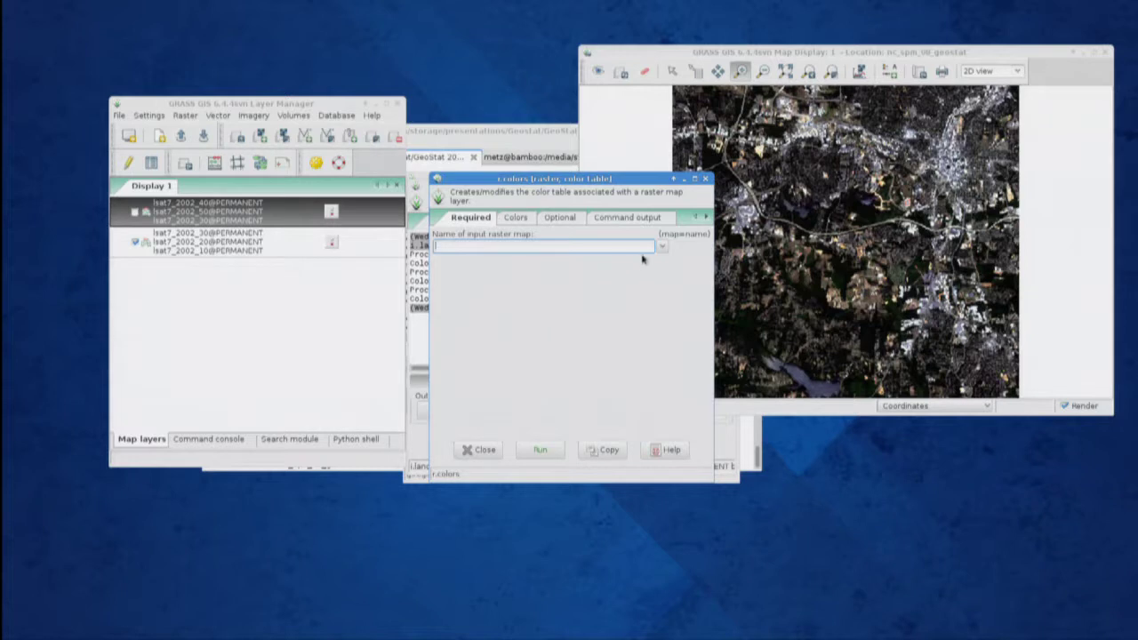
click(661, 249)
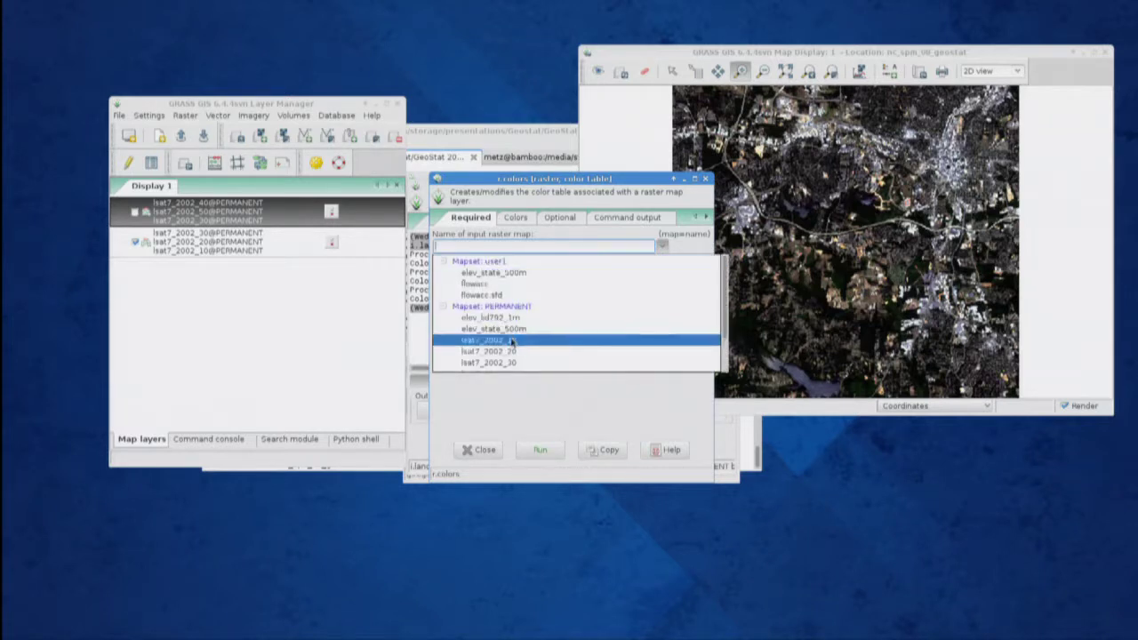
click(514, 341)
click(562, 221)
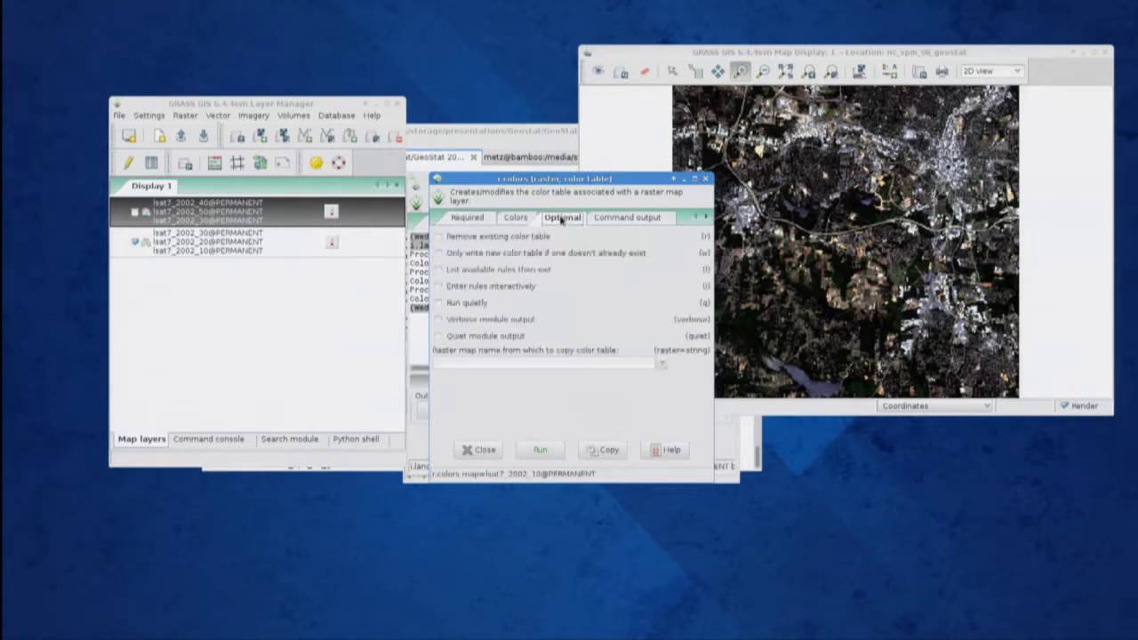
click(483, 237)
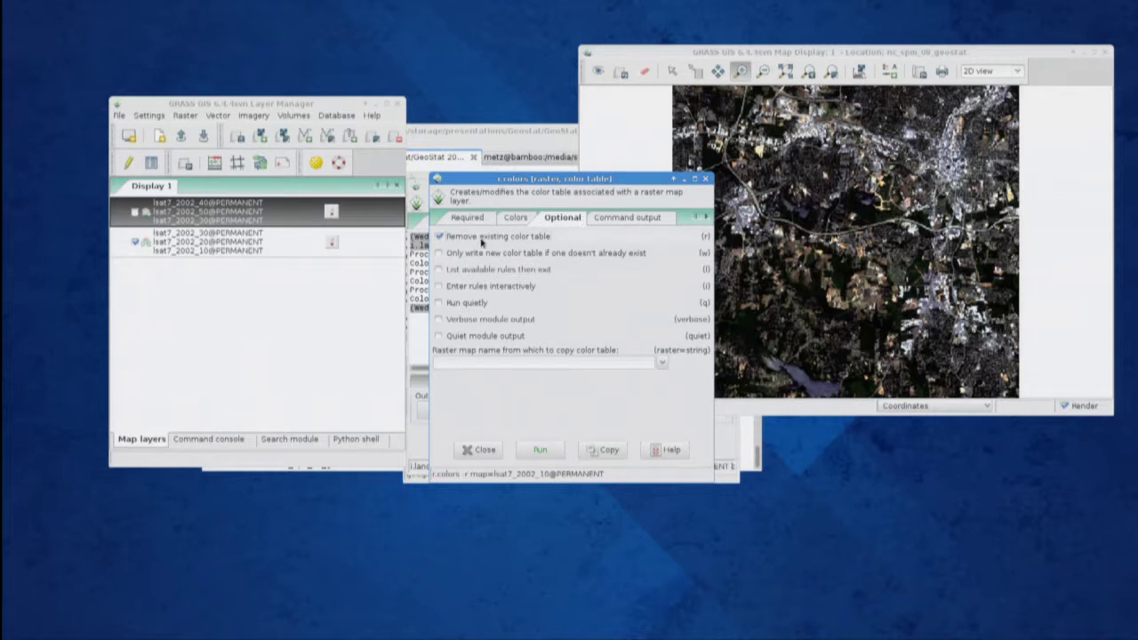
click(537, 449)
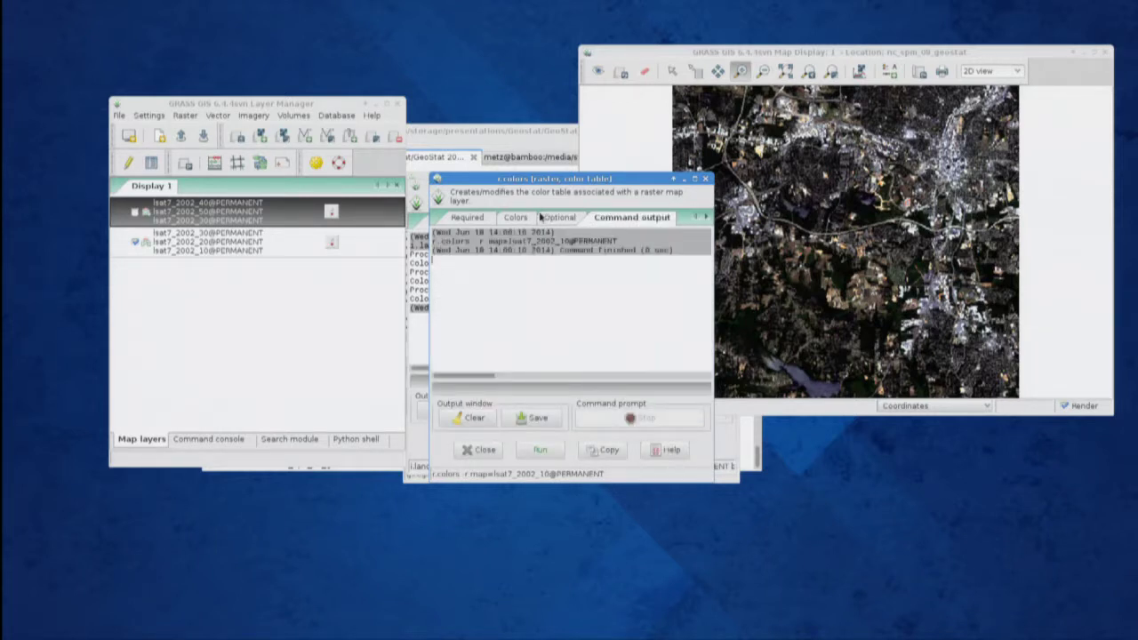
- Remove the existing color table of lsat7_2002_20 with r.colors
click(471, 217)
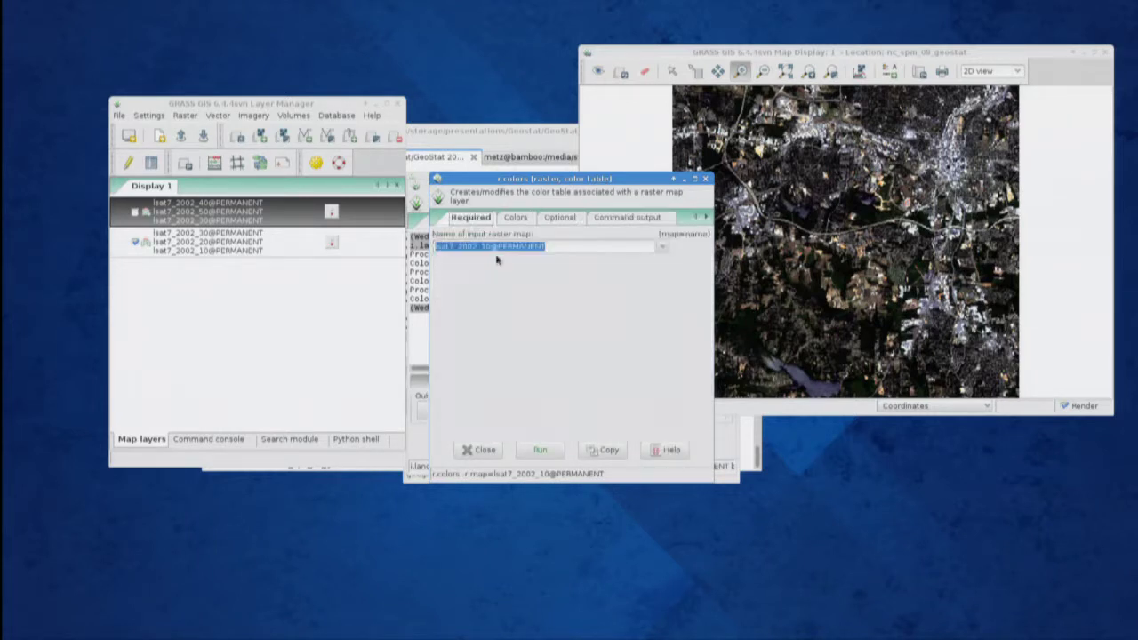
click(659, 250)
click(514, 356)
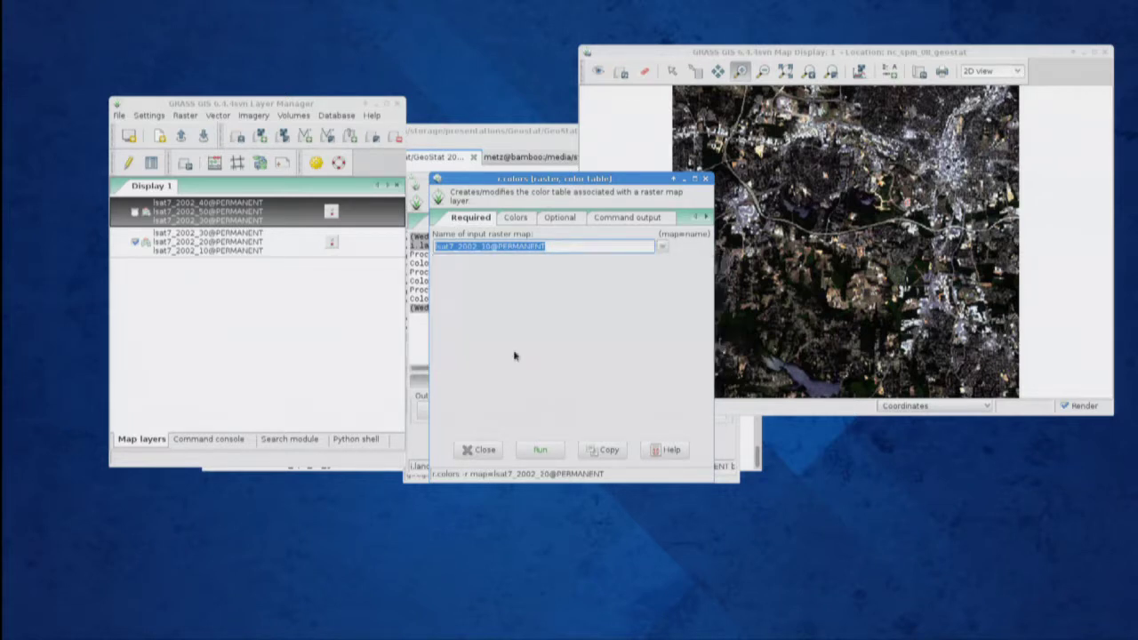
click(540, 450)
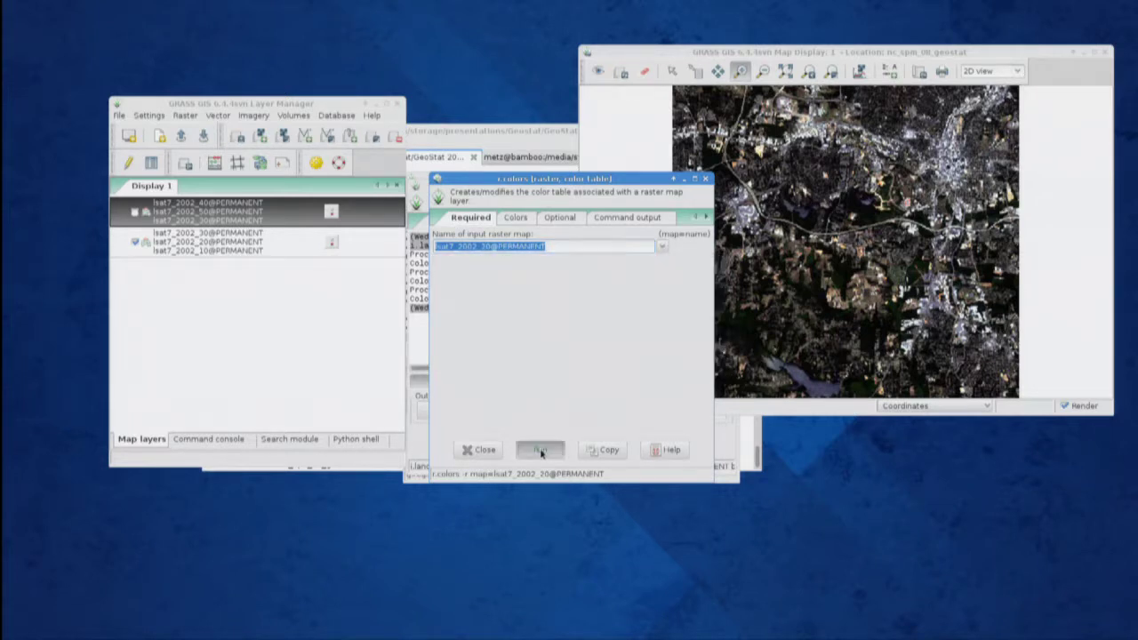
- Remove the existing color table of lsat7_2002_30 with r.colors and close the module
click(477, 219)
click(662, 251)
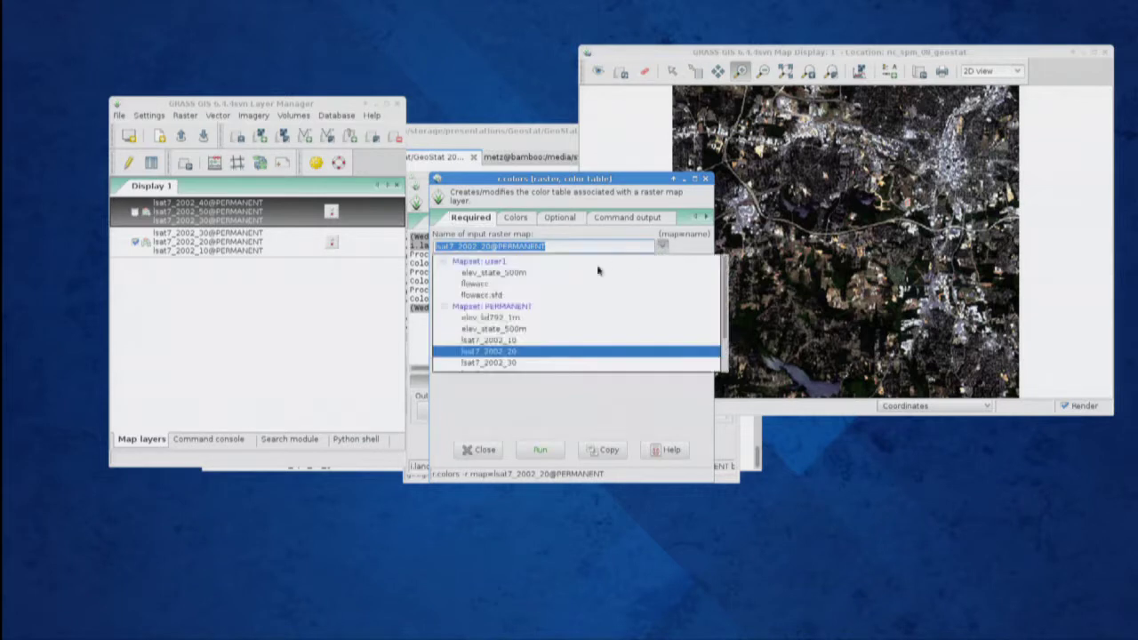
scroll(525, 361, down, 1)
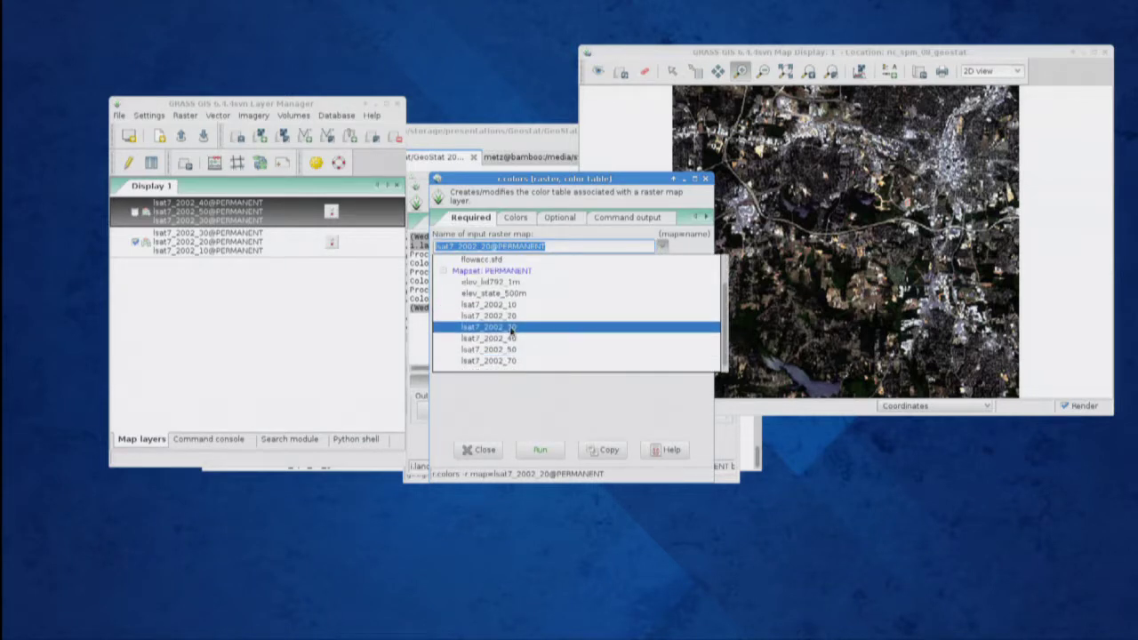
click(510, 328)
click(539, 450)
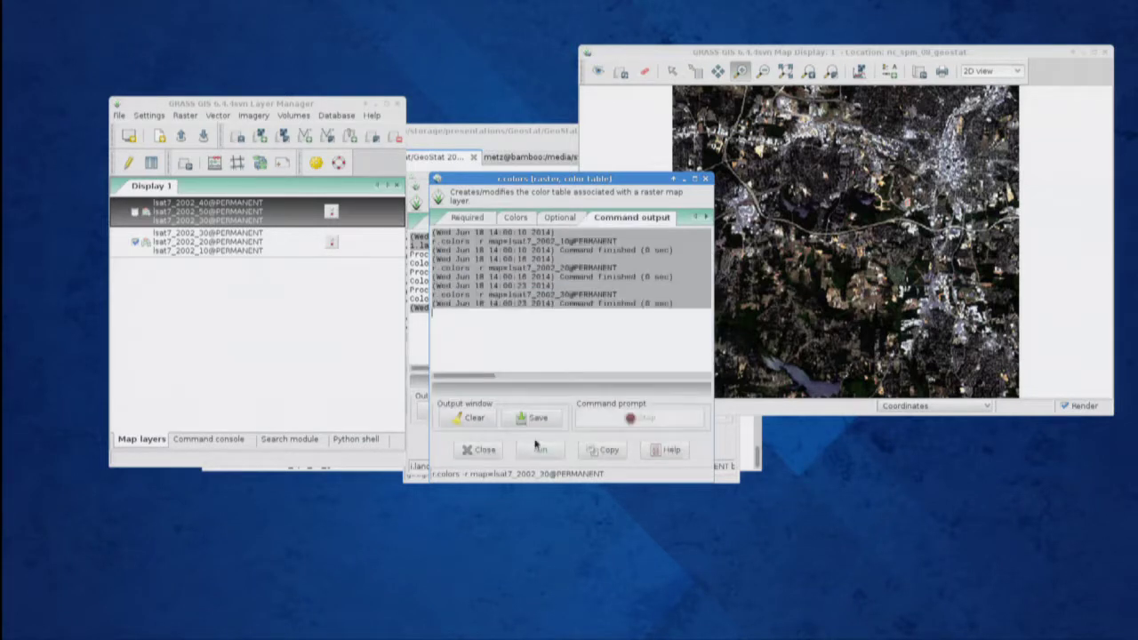
click(477, 451)
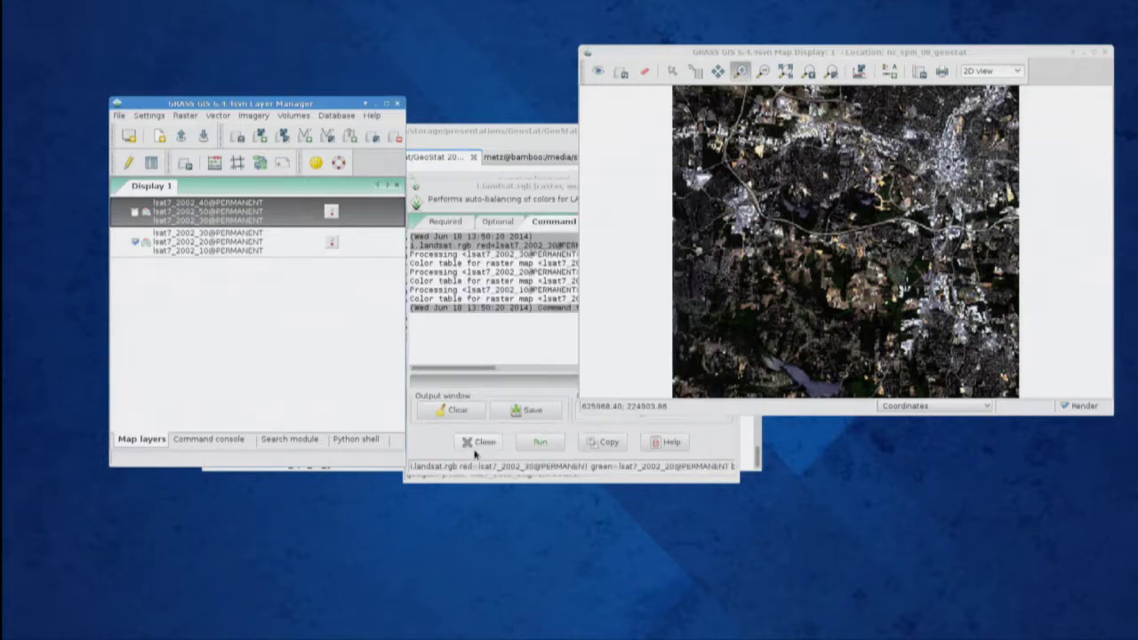
- Select the true-color RGB layer and re-render the map display to view it without the balanced color tables
click(247, 253)
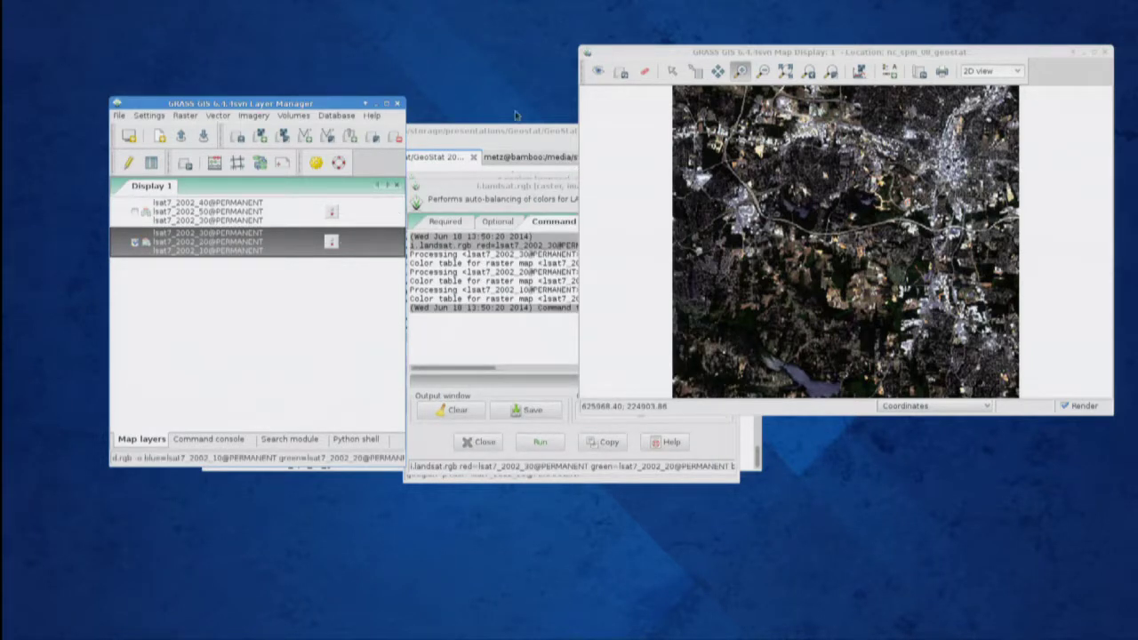
click(620, 75)
click(620, 74)
click(620, 75)
click(620, 75)
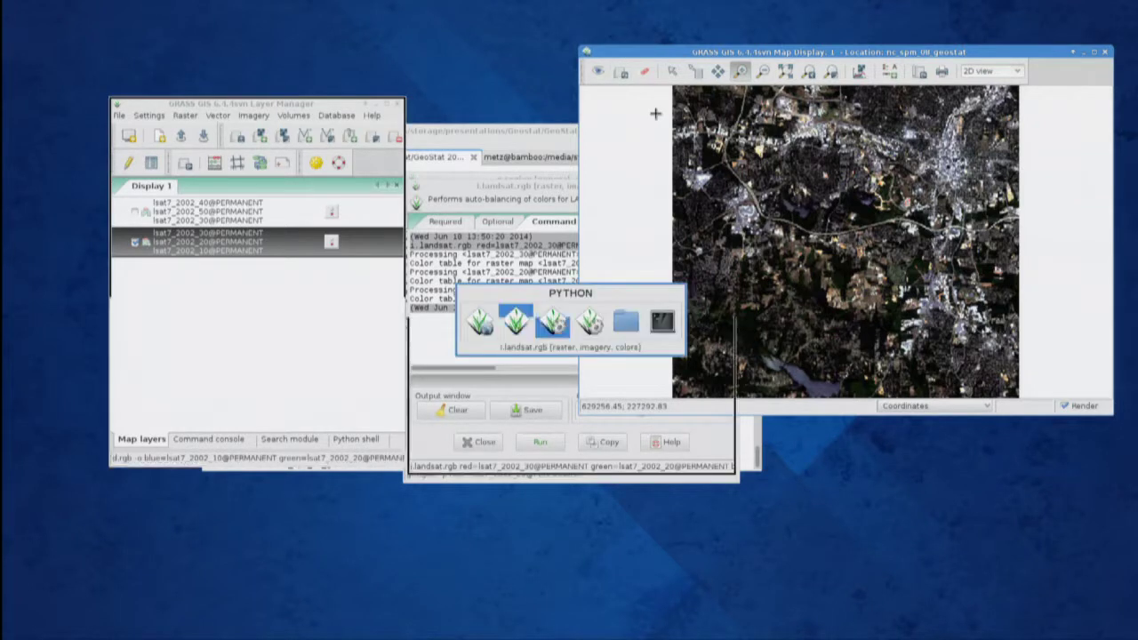
- Clear the i.landsat.rgb output, rerun the color balance with the same three bands and re-render the map display
key(alt+Tab)
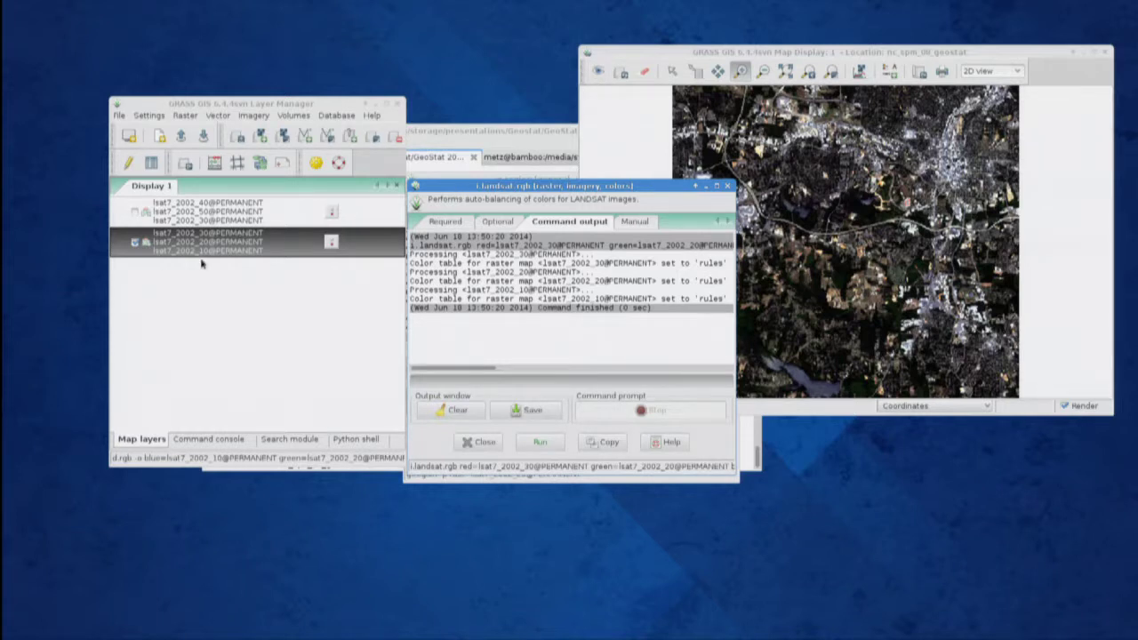
click(444, 416)
click(541, 443)
click(621, 71)
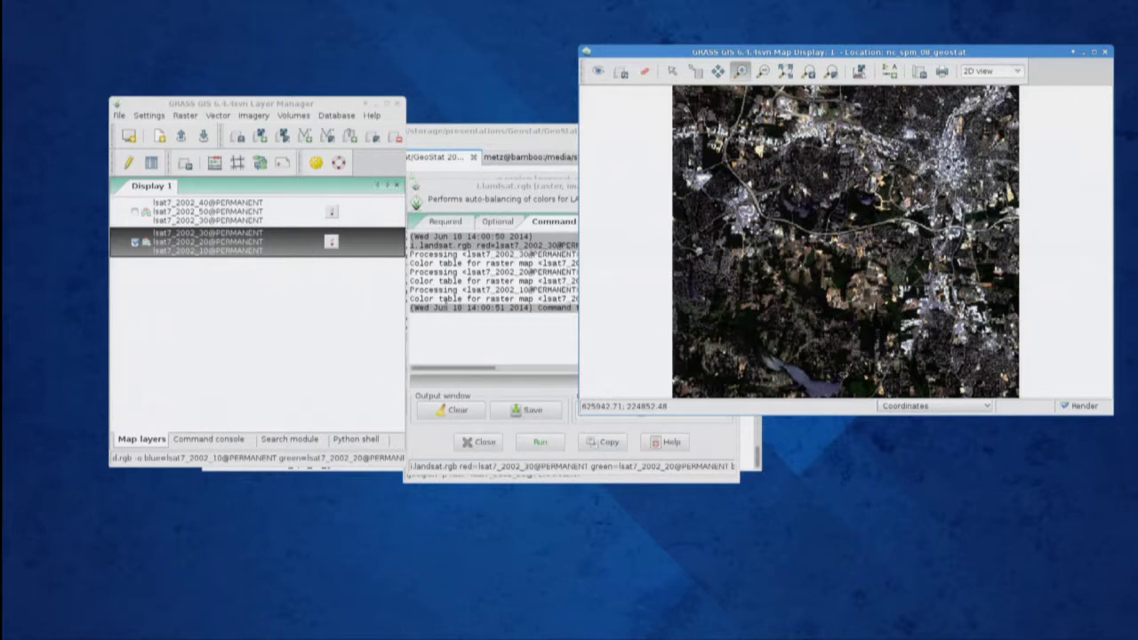
click(501, 188)
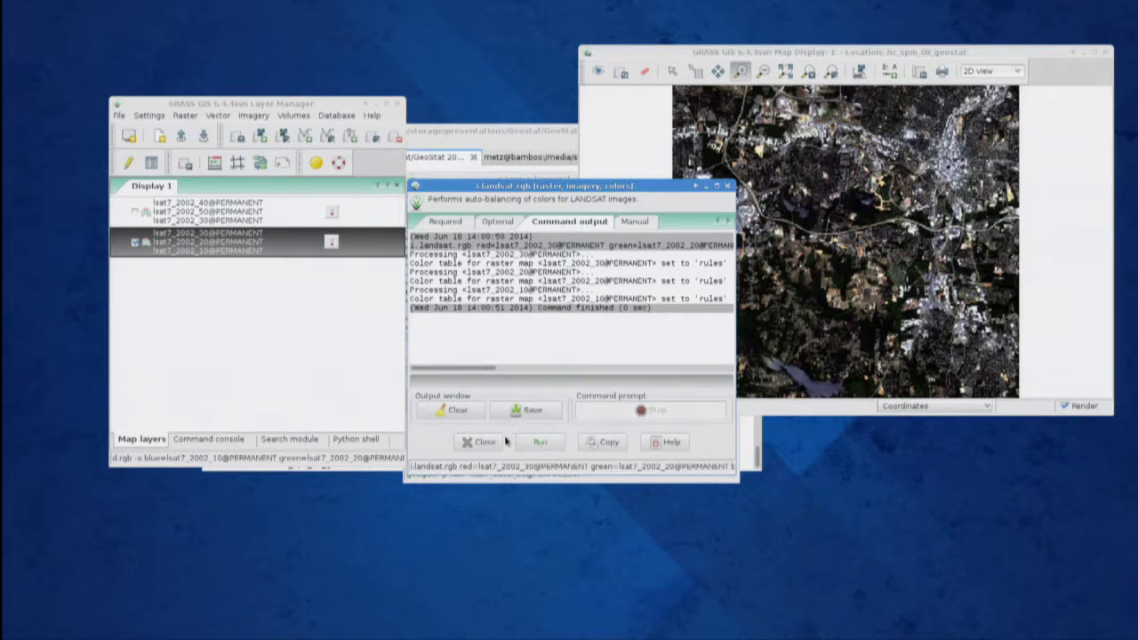
click(618, 76)
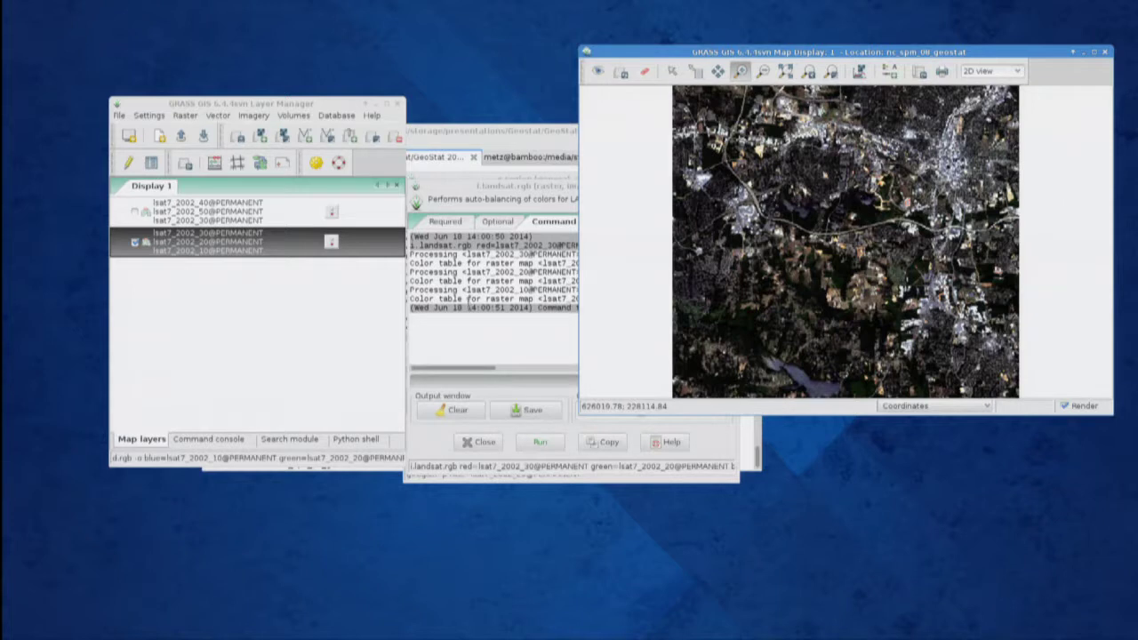
- Bring the i.landsat.rgb module window with its command output to the front
key(alt+Tab)
key(alt+Tab)
key(alt+Tab)
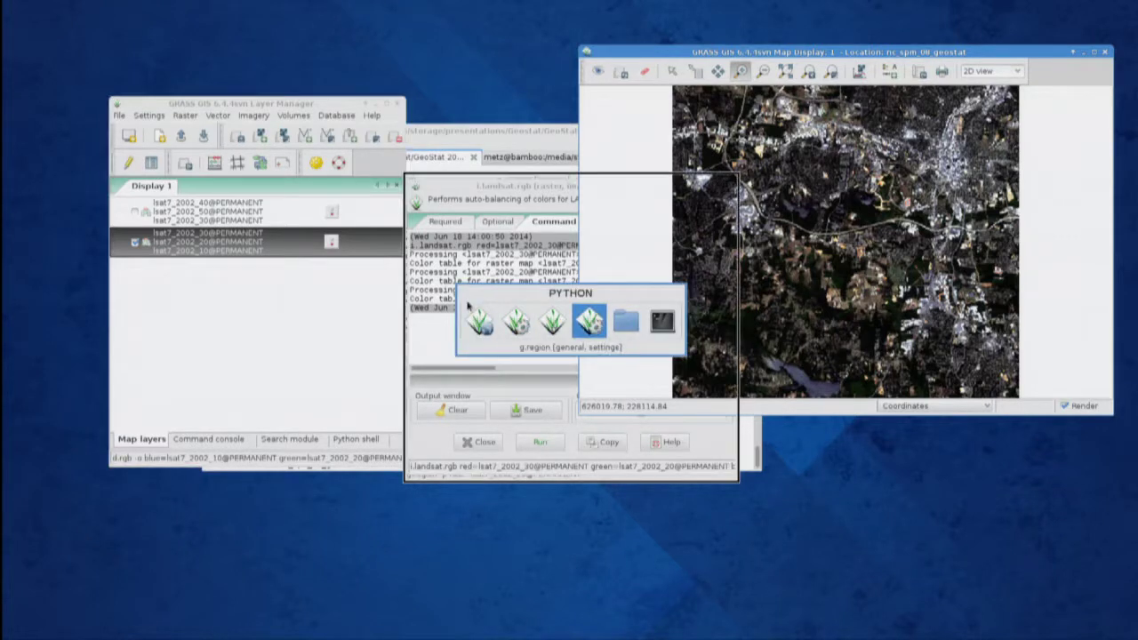
key(alt+Tab)
key(alt+Tab)
key(alt+Tab)
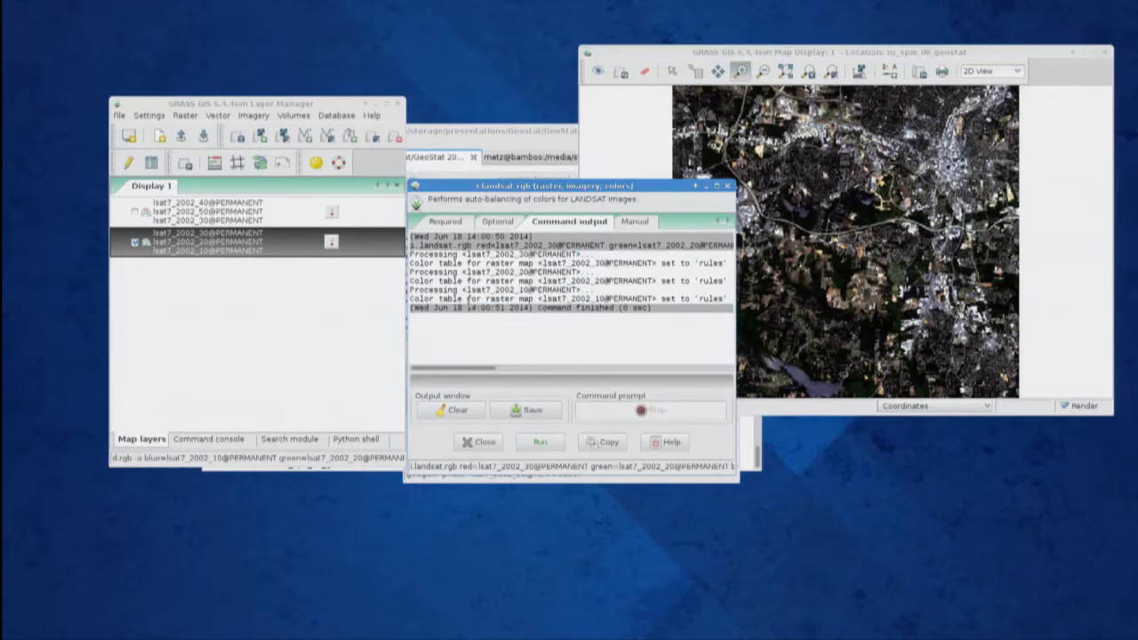
- Apply the grey255 color table to lsat7_2002_10@PERMANENT with r.colors
click(149, 121)
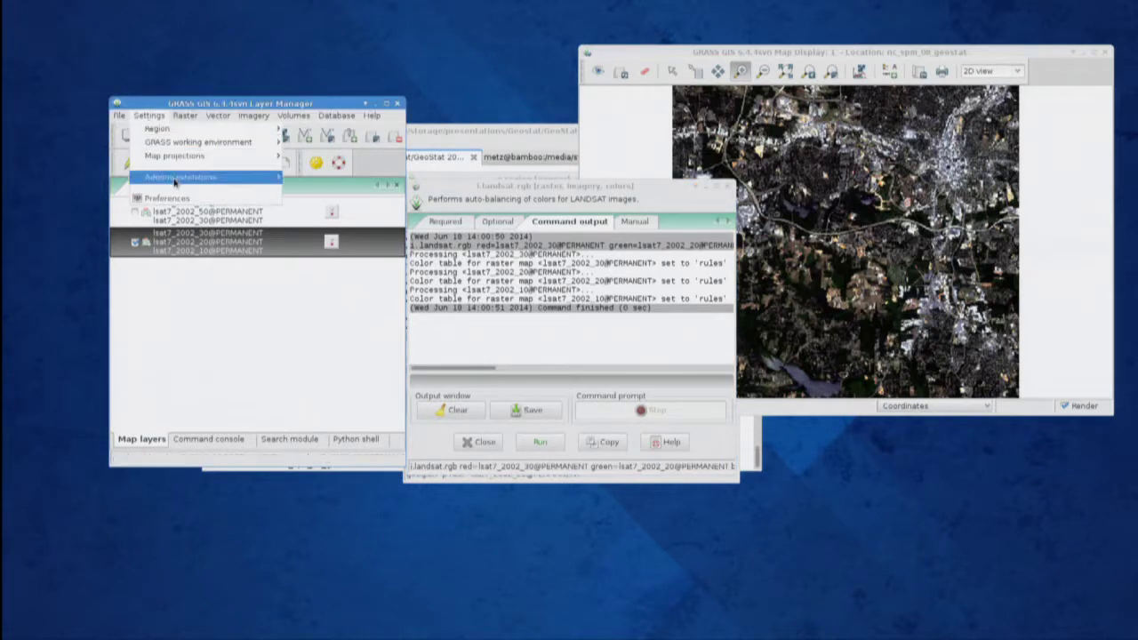
mouse_move(187, 115)
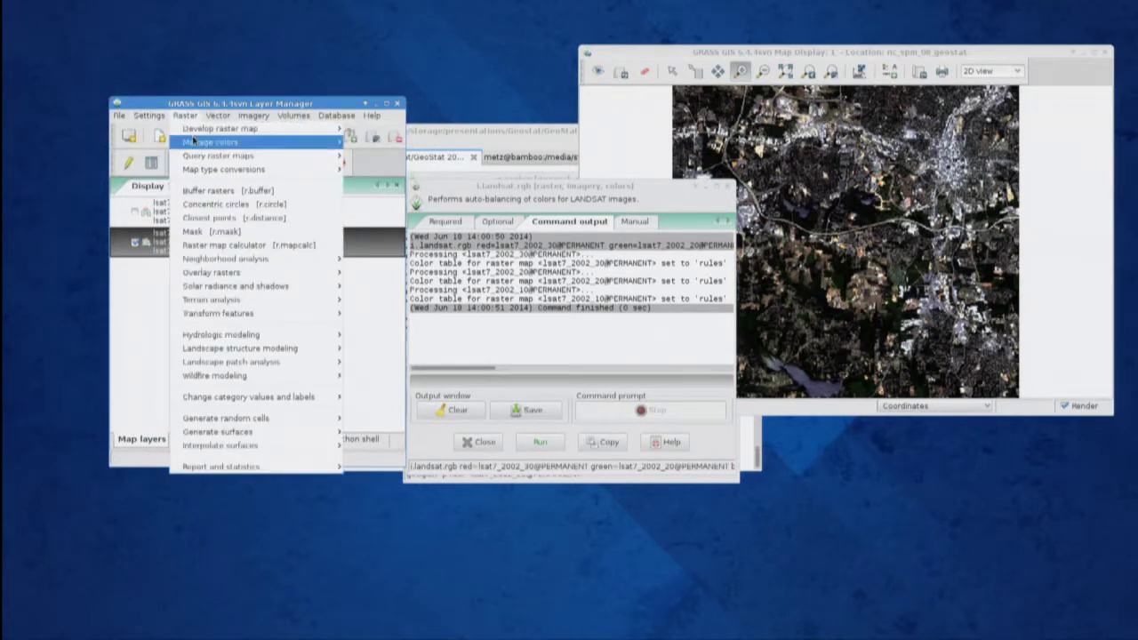
mouse_move(213, 142)
click(377, 144)
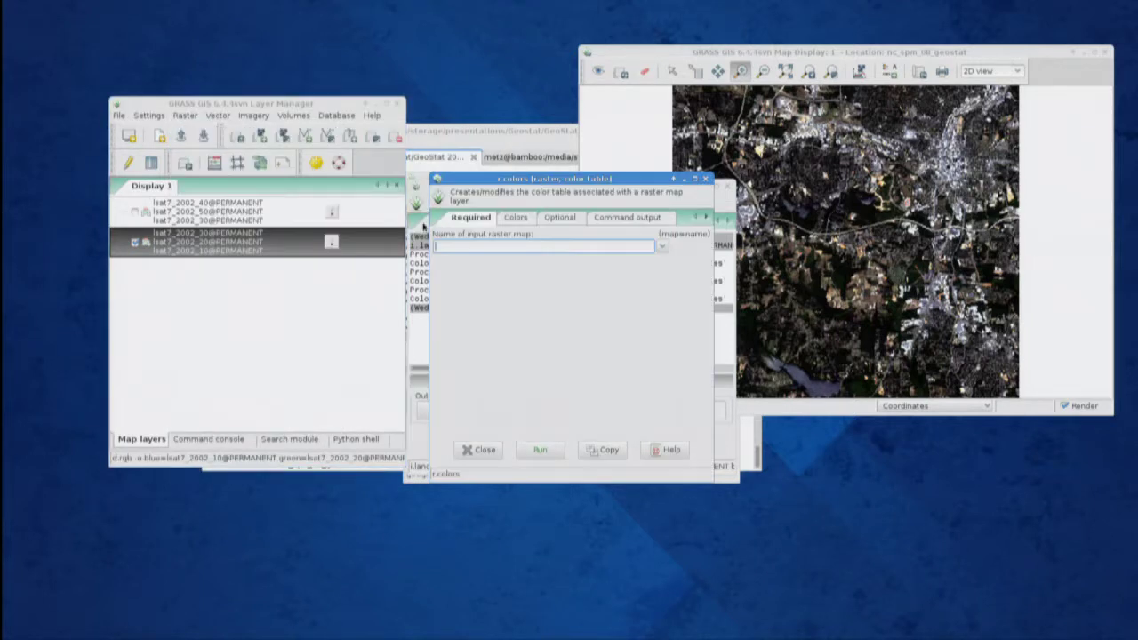
click(662, 247)
click(516, 342)
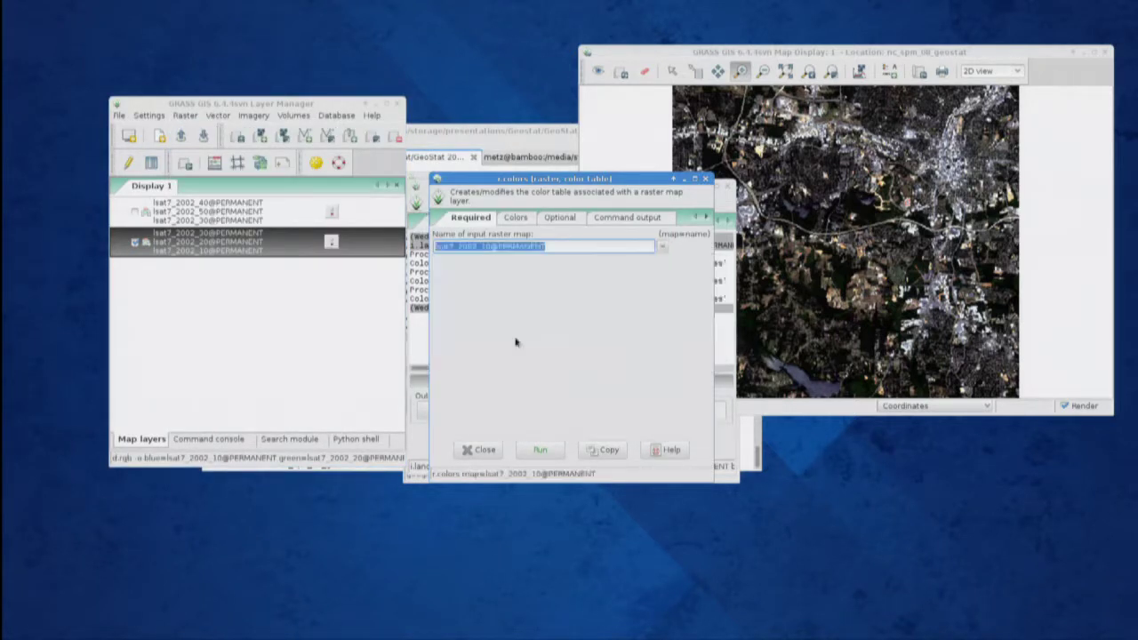
click(517, 218)
click(603, 310)
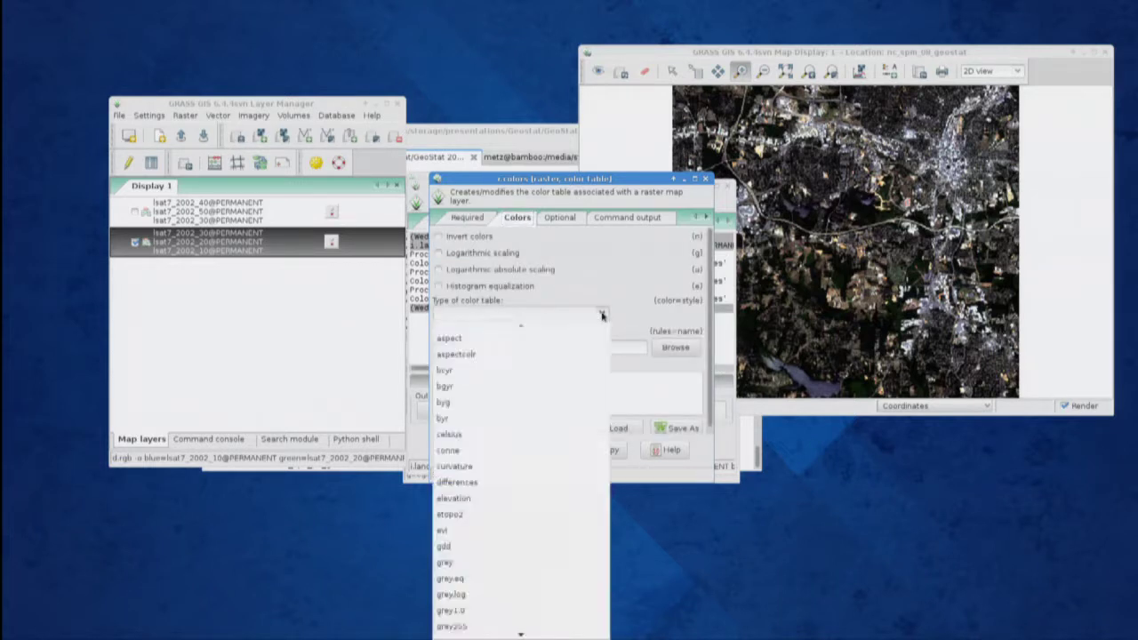
scroll(560, 400, down, 3)
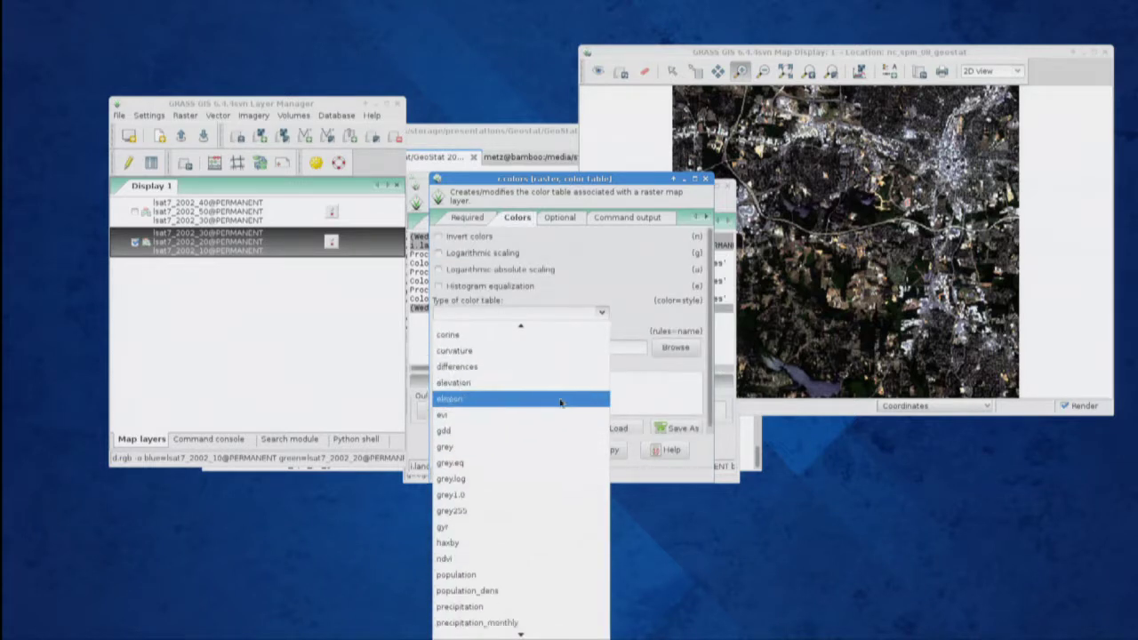
click(570, 512)
click(538, 451)
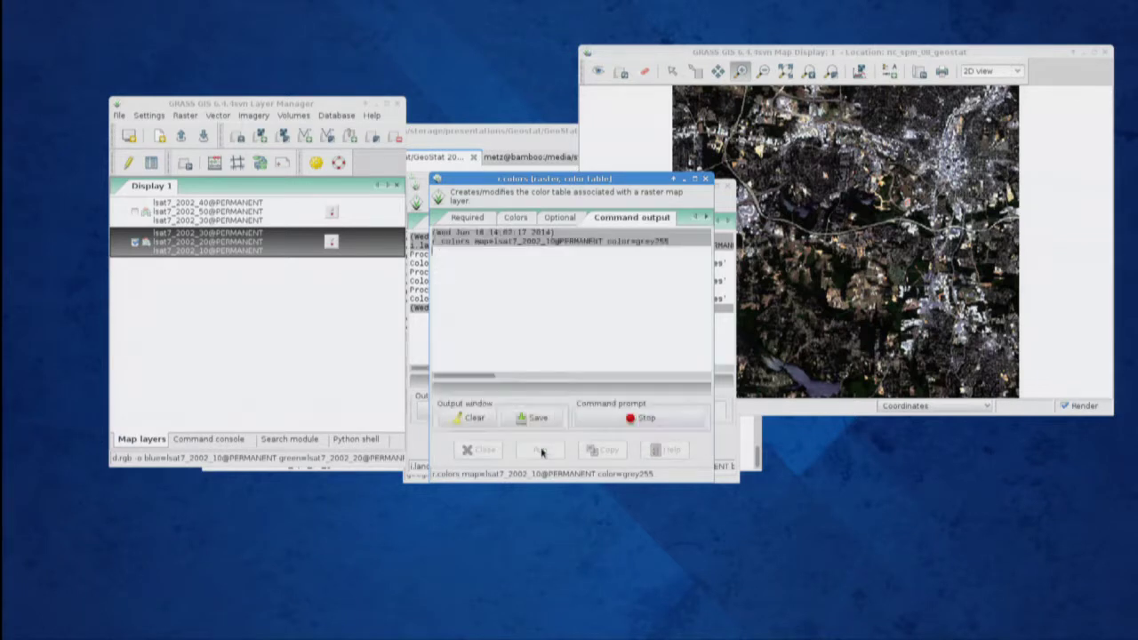
- Apply the same grey255 color table to lsat7_2002_20@PERMANENT with r.colors
click(462, 218)
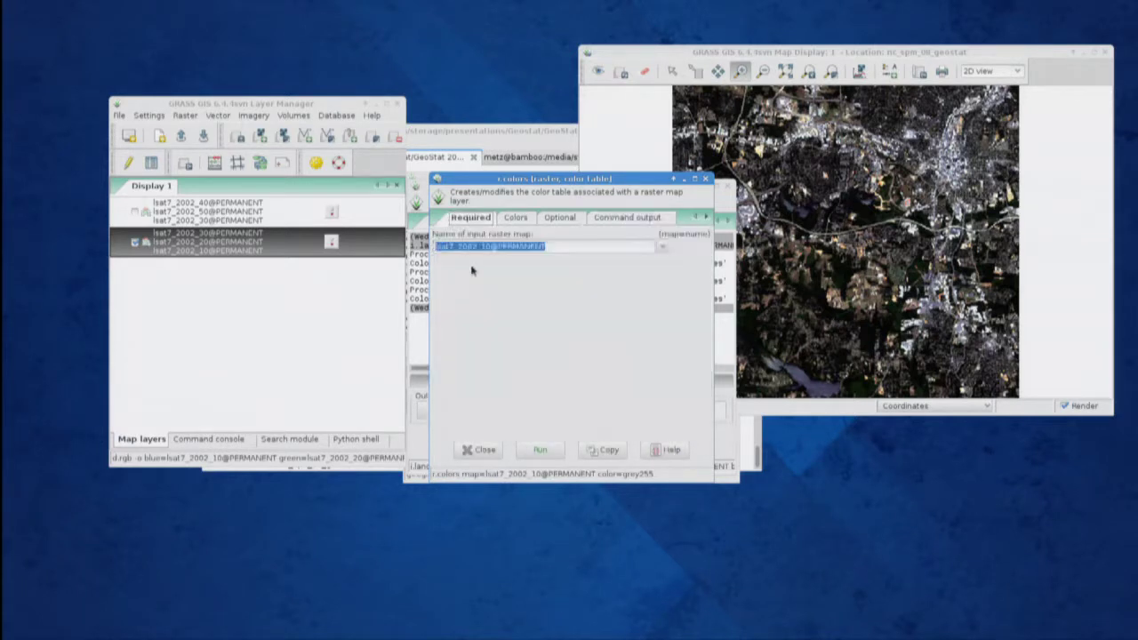
click(659, 249)
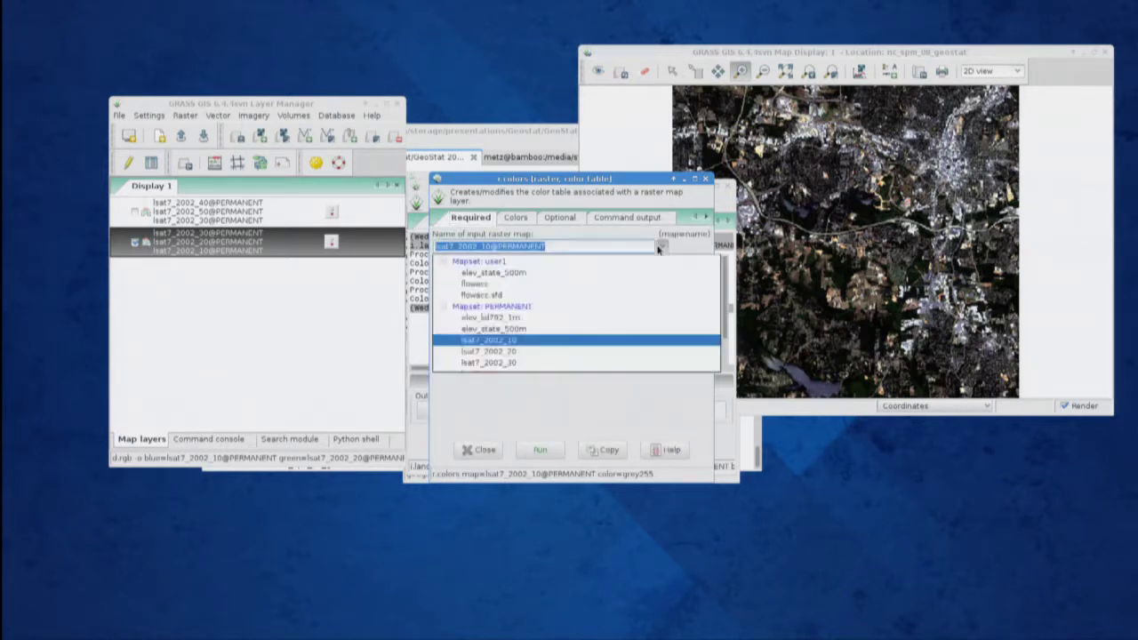
click(506, 352)
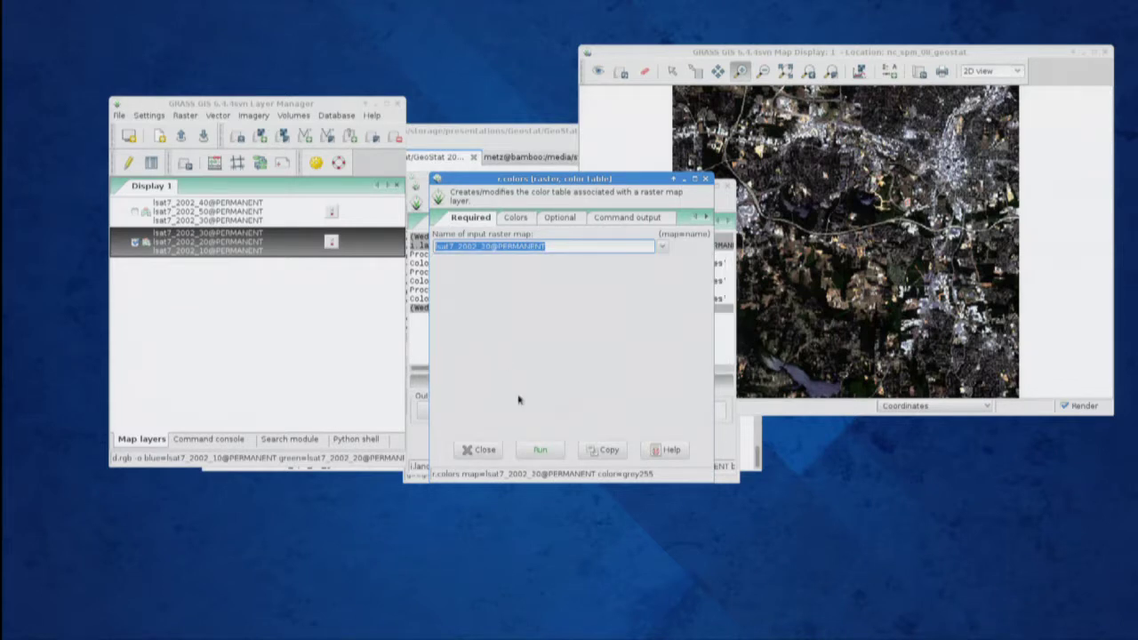
click(540, 450)
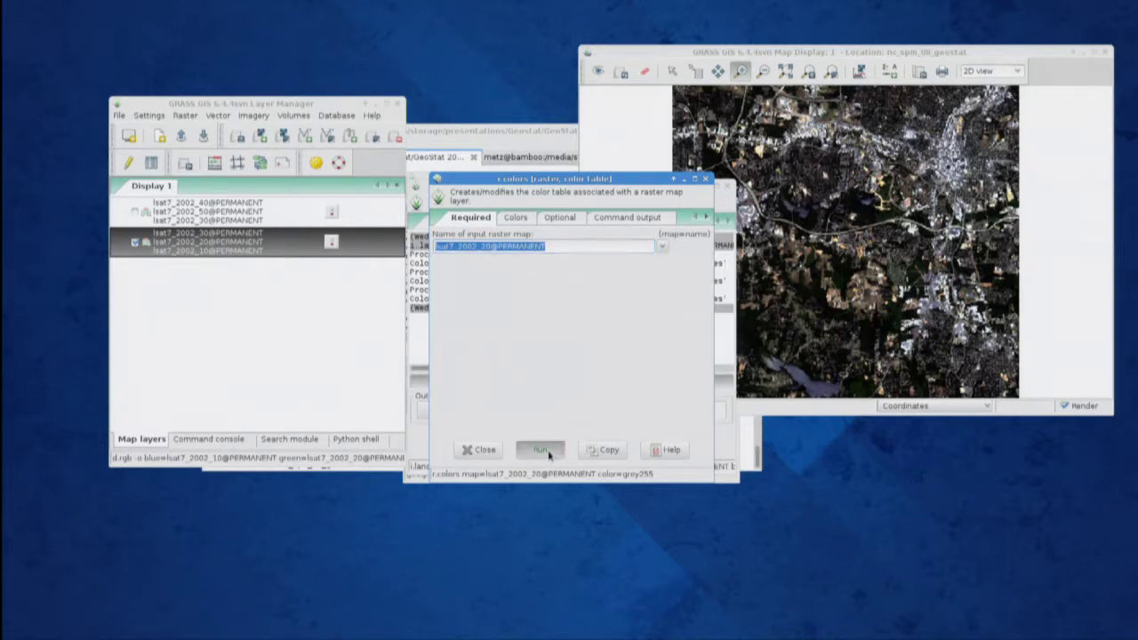
- Apply the grey255 color table to lsat7_2002_30@PERMANENT with r.colors and re-render the map display
click(474, 218)
click(662, 248)
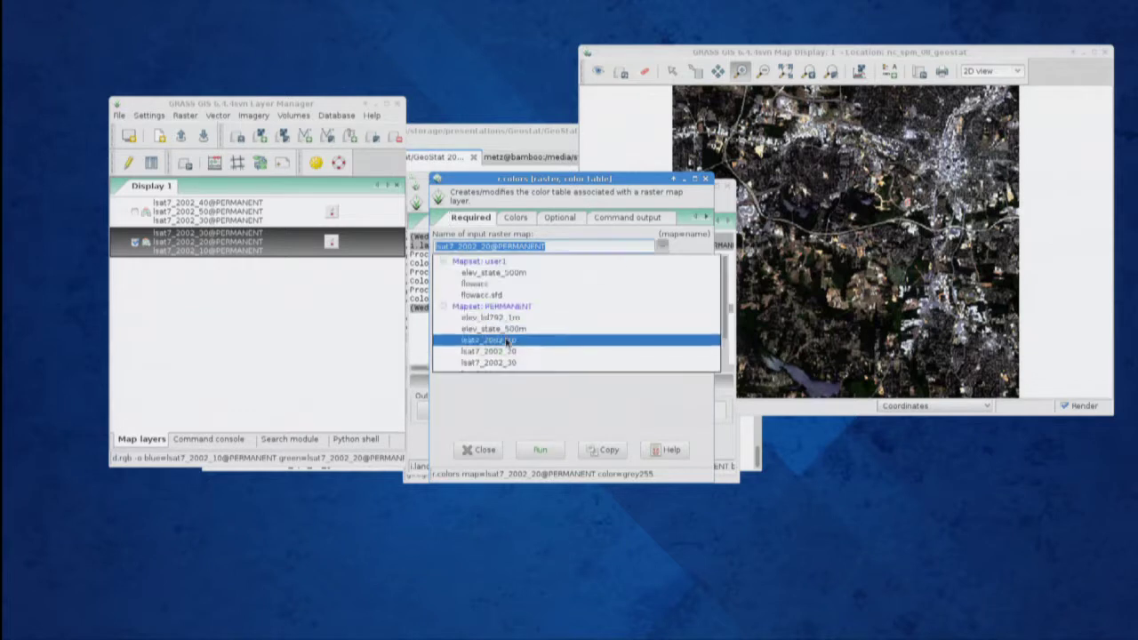
click(508, 366)
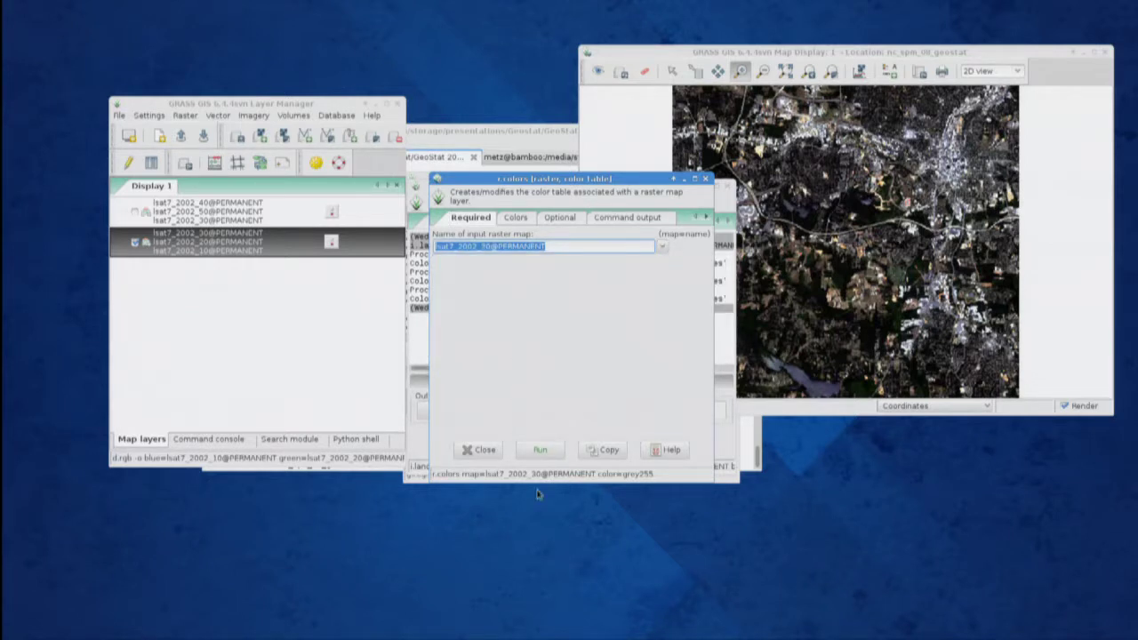
click(540, 450)
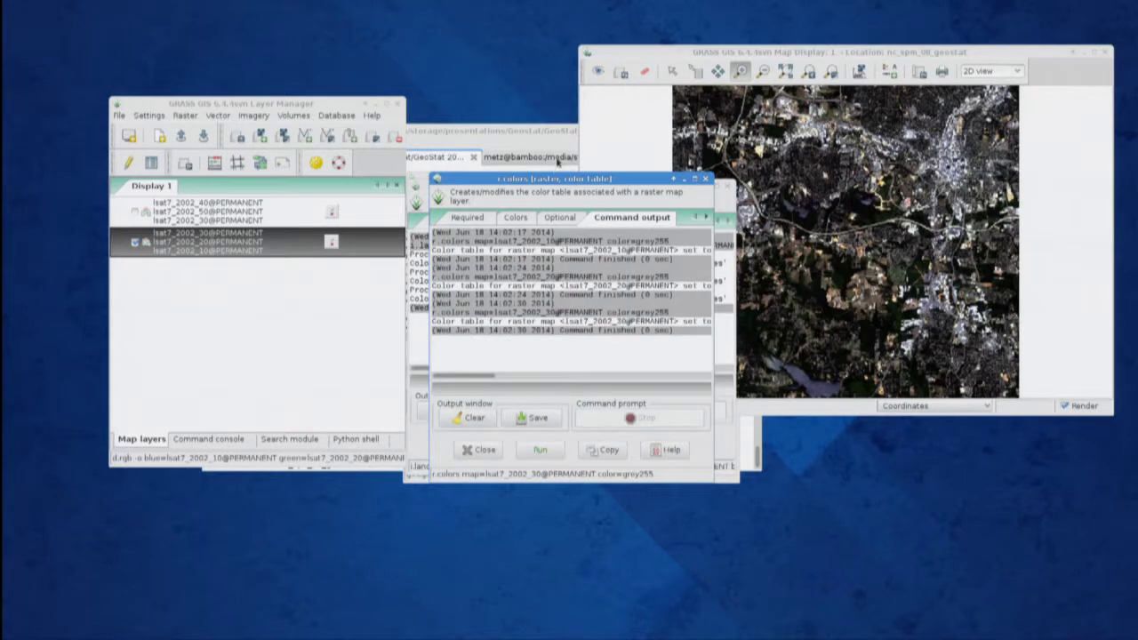
click(620, 74)
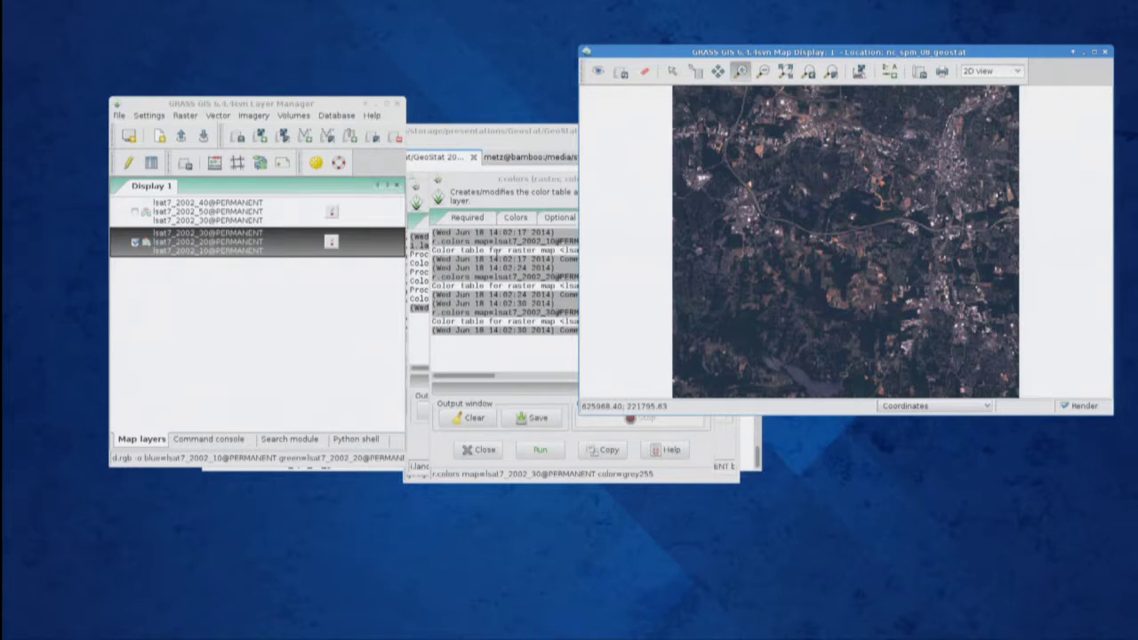
- Return to i.landsat.rgb, rerun the color auto-balancing with the same three bands and re-render the map display
key(alt+Tab)
key(alt+Tab)
key(alt+Tab)
key(alt+Tab)
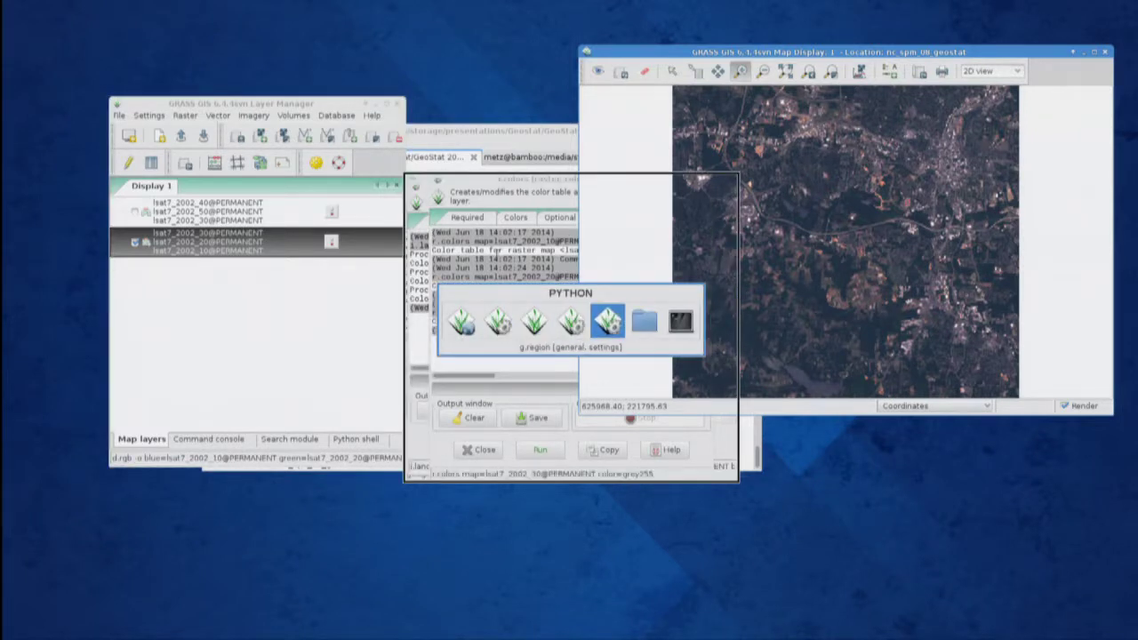
key(alt+shift+Tab)
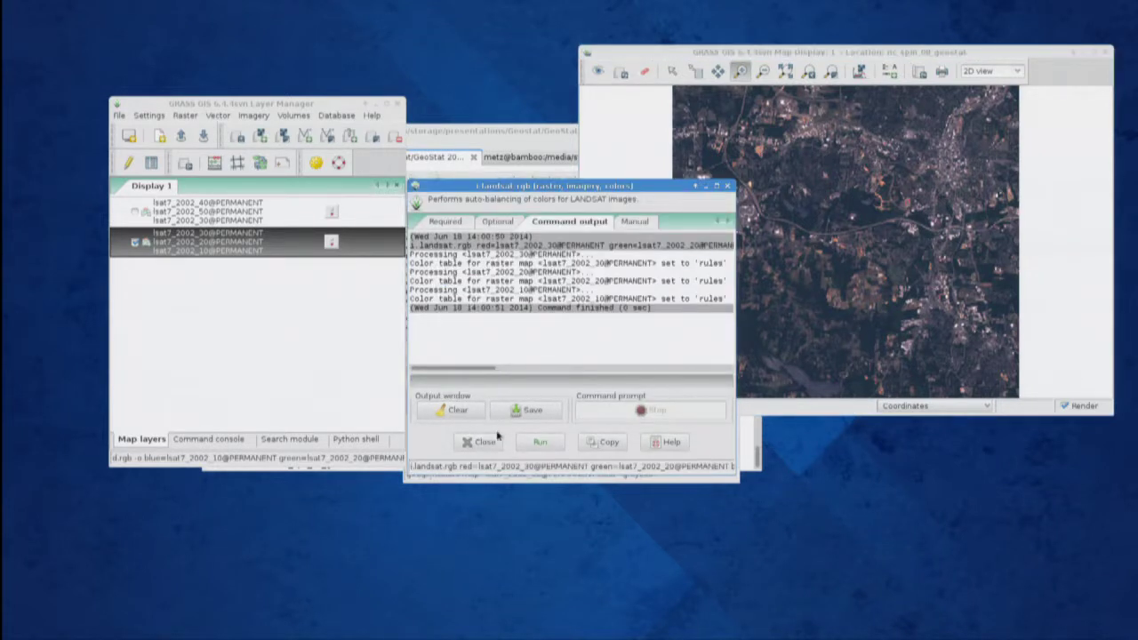
click(540, 443)
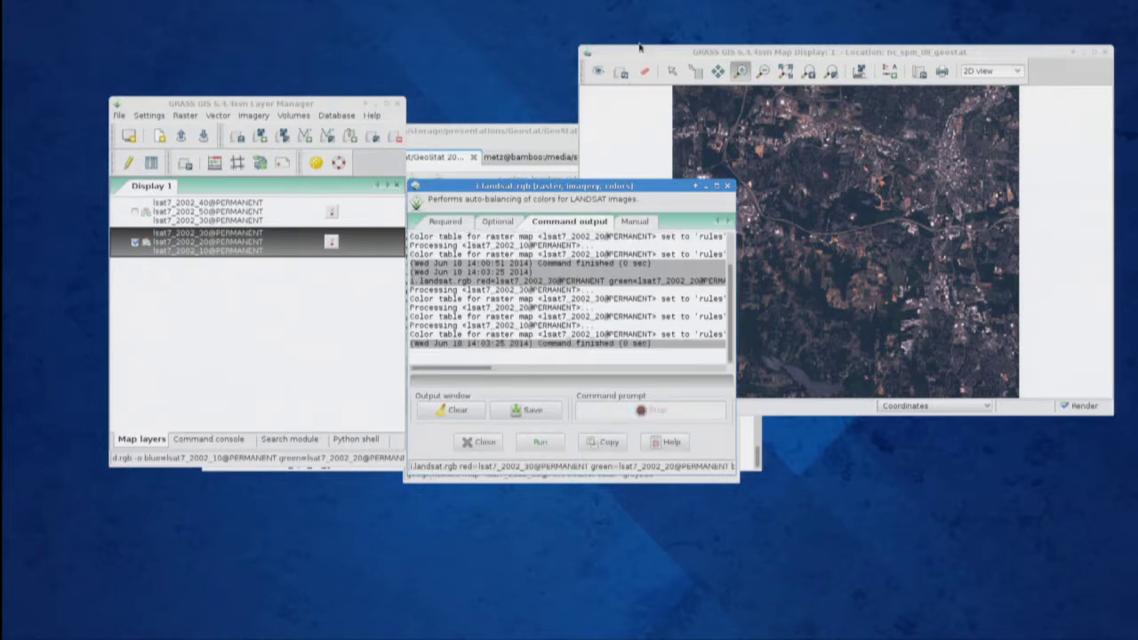
click(620, 74)
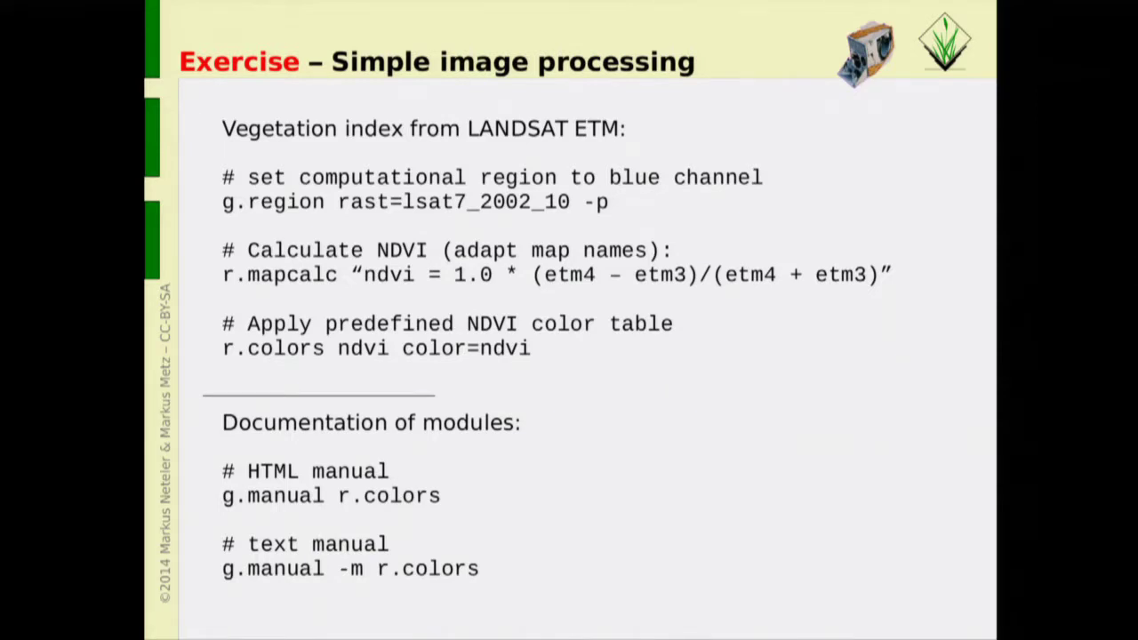
- Switch from the slides to GRASS GIS, open the raster map calculator and name the new raster map ndvi
key(alt+Tab)
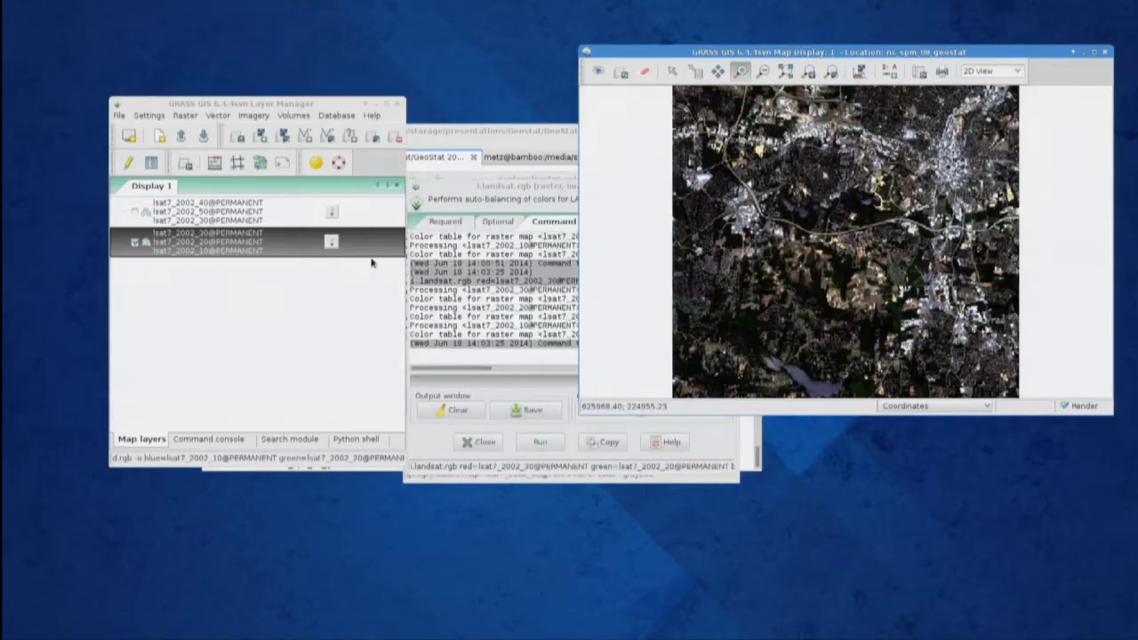
click(184, 116)
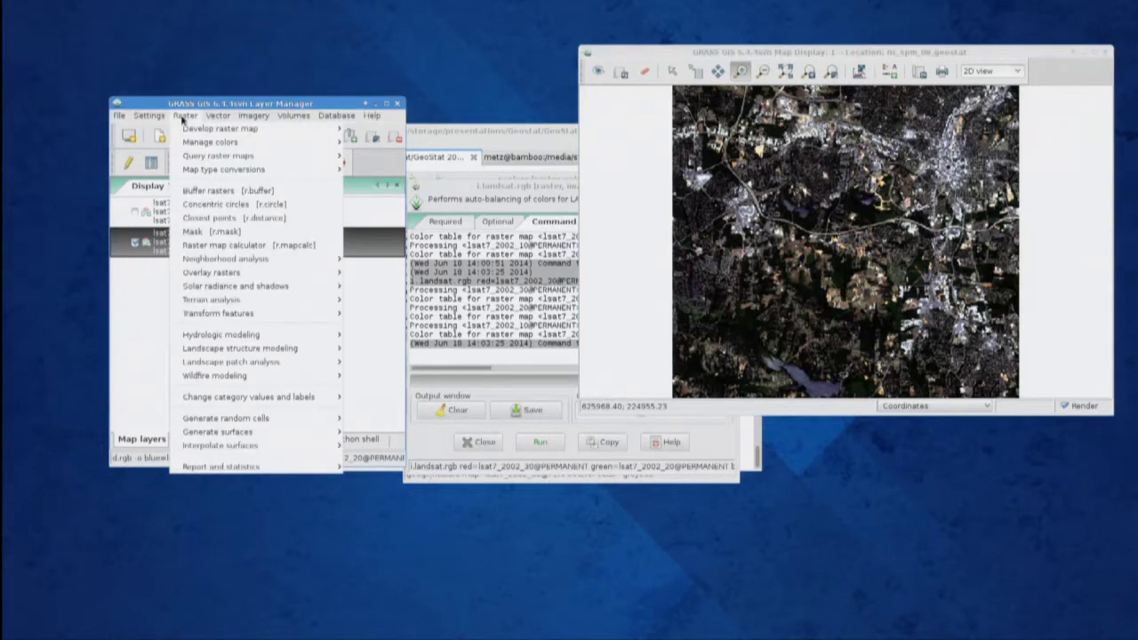
mouse_move(203, 272)
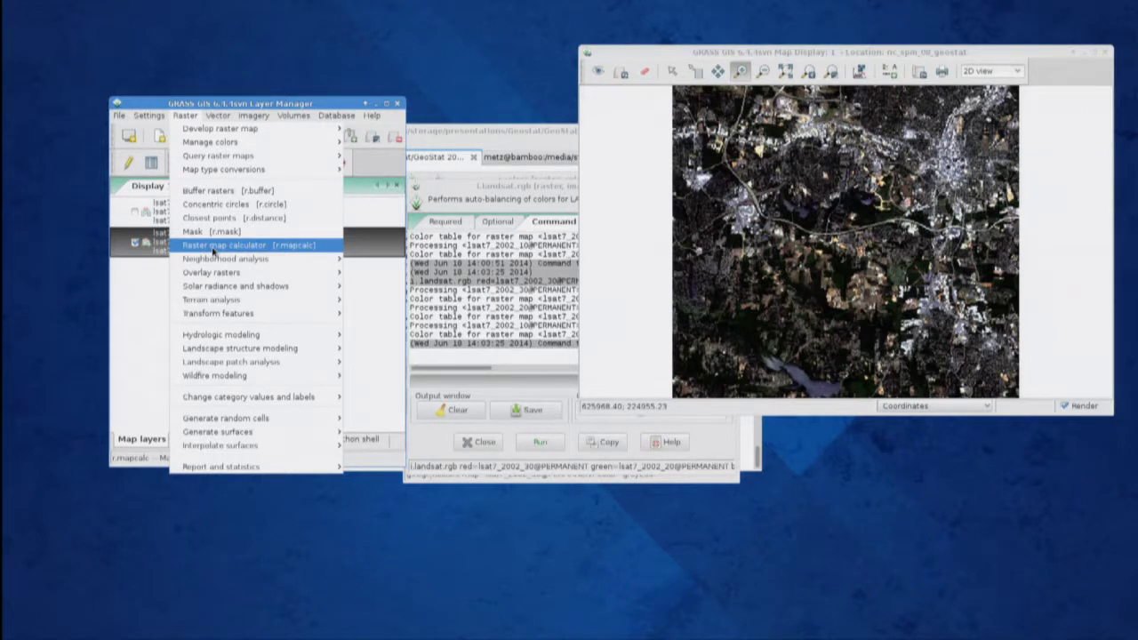
click(212, 245)
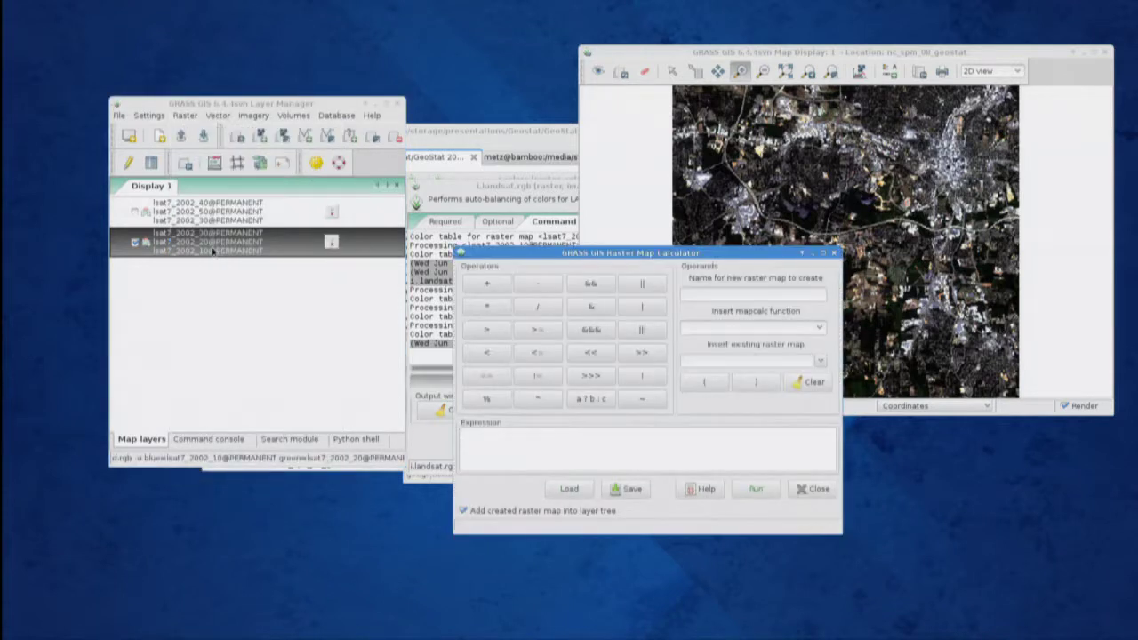
click(468, 454)
click(712, 293)
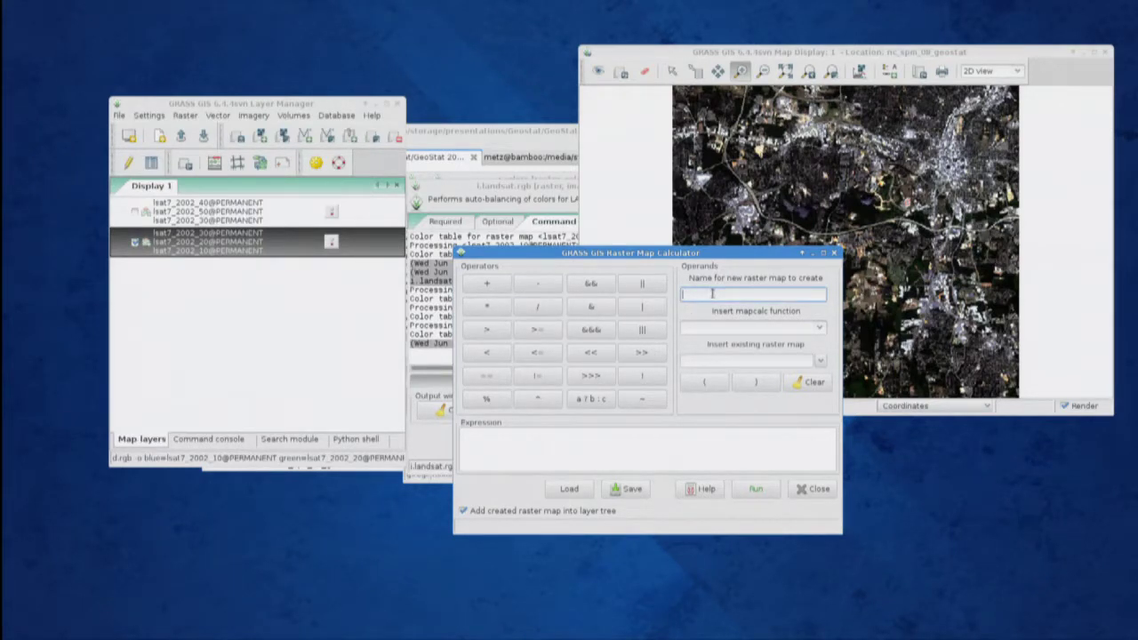
text(ndvi)
- Begin the calculator expression with 1.0 * ( followed by the existing raster map lsat7_2002_40@PERMANENT
click(571, 437)
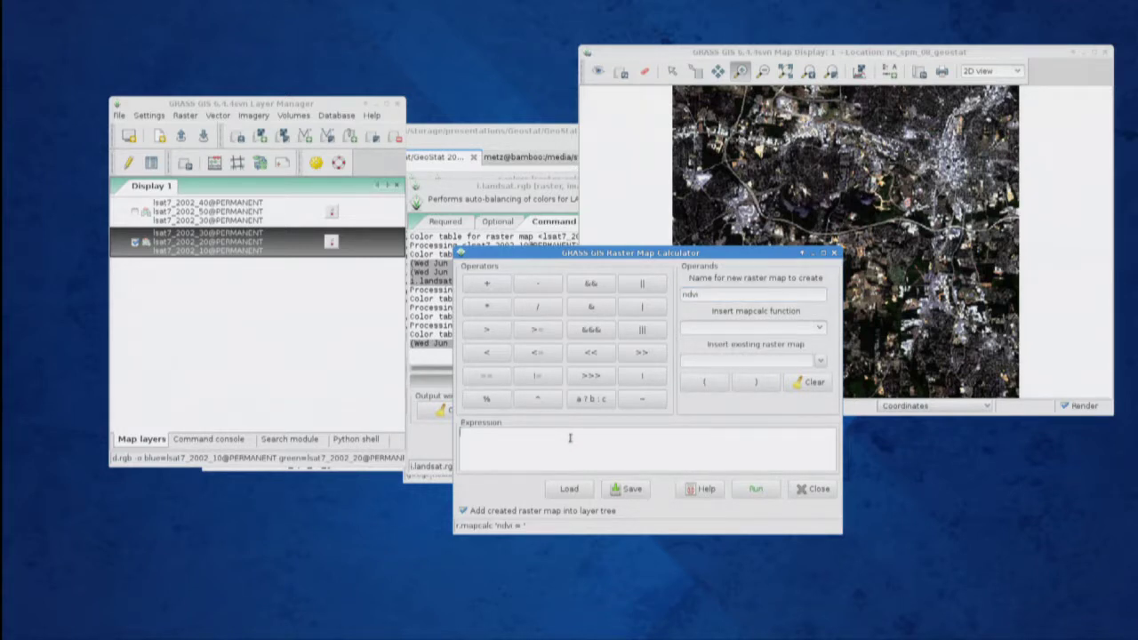
text(()
text(.0)
text( *)
text( ()
click(820, 361)
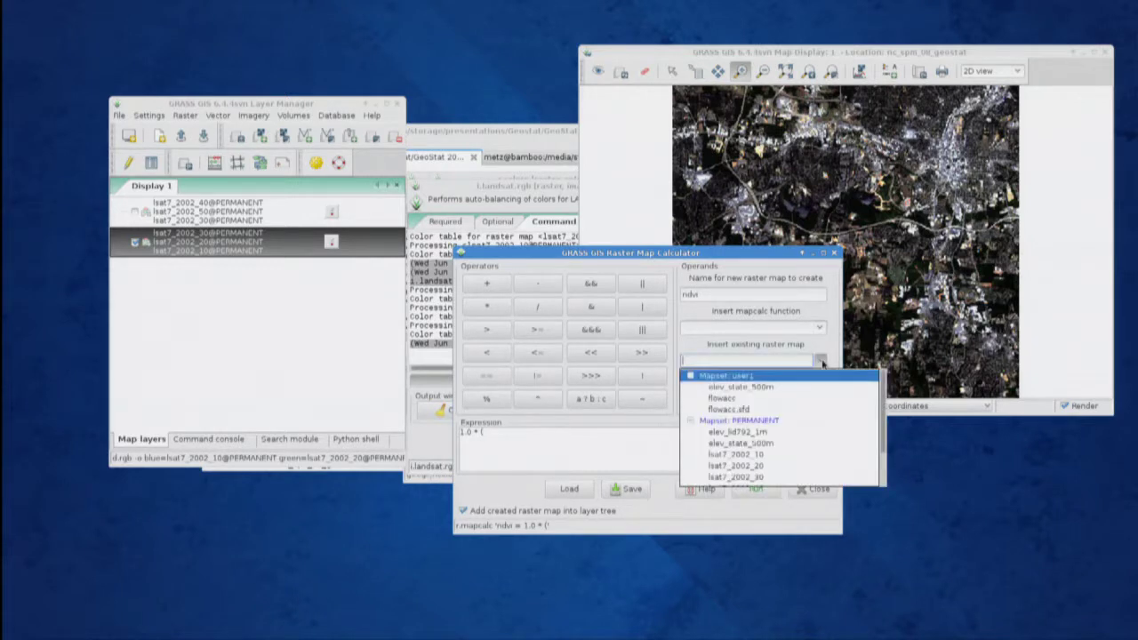
scroll(808, 459, down, 2)
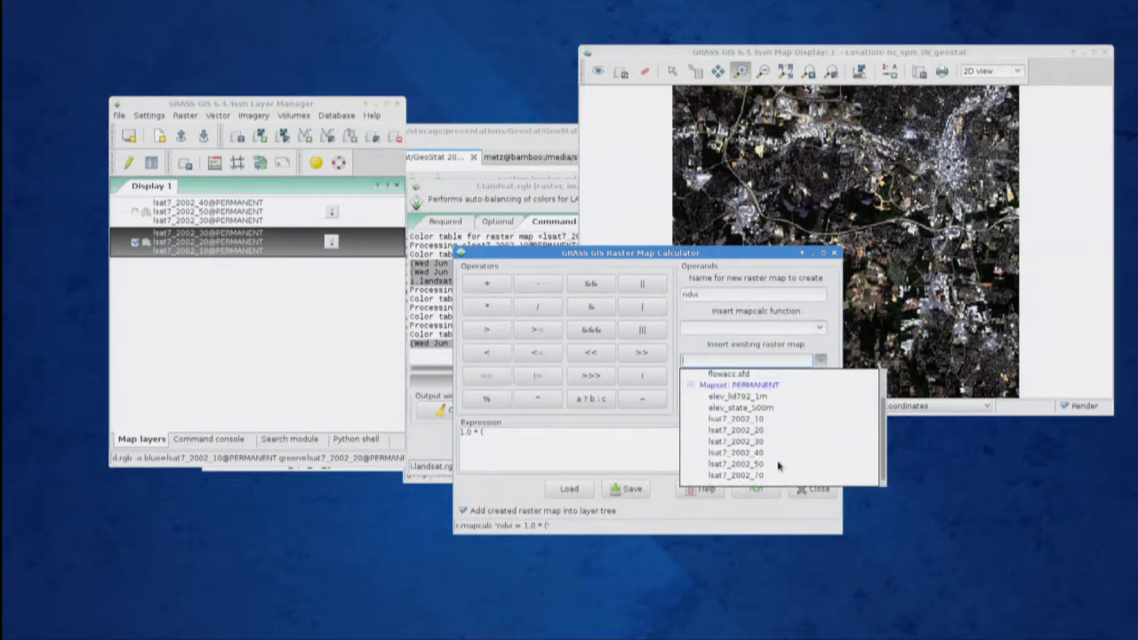
click(767, 455)
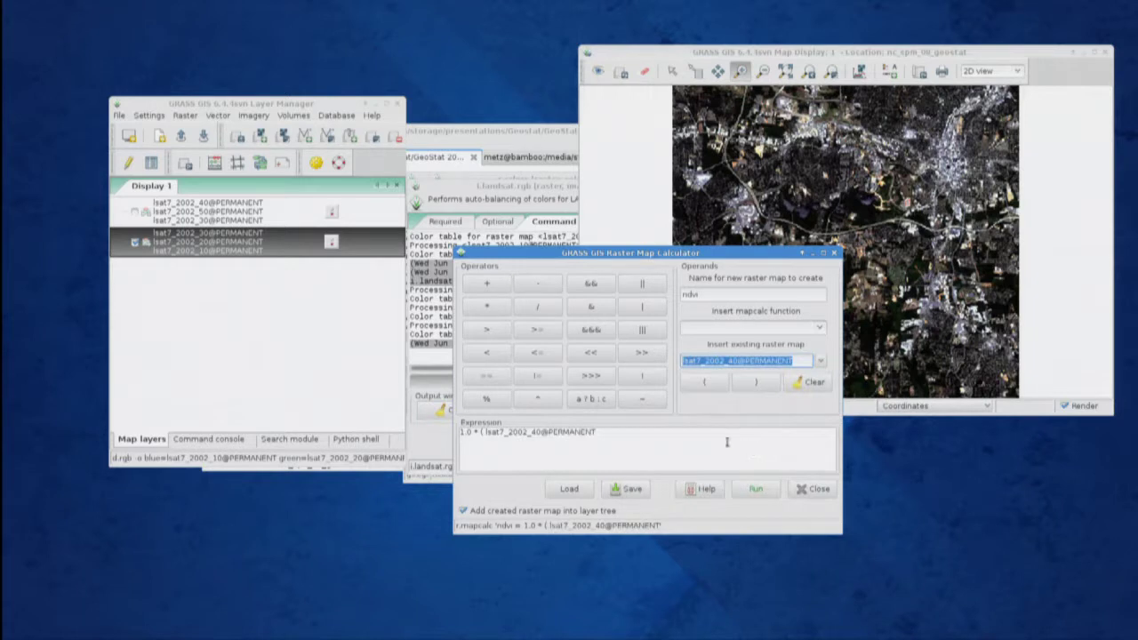
- Subtract lsat7_2002_30@PERMANENT from lsat7_2002_40@PERMANENT in the expression and close the parenthesis
text(-)
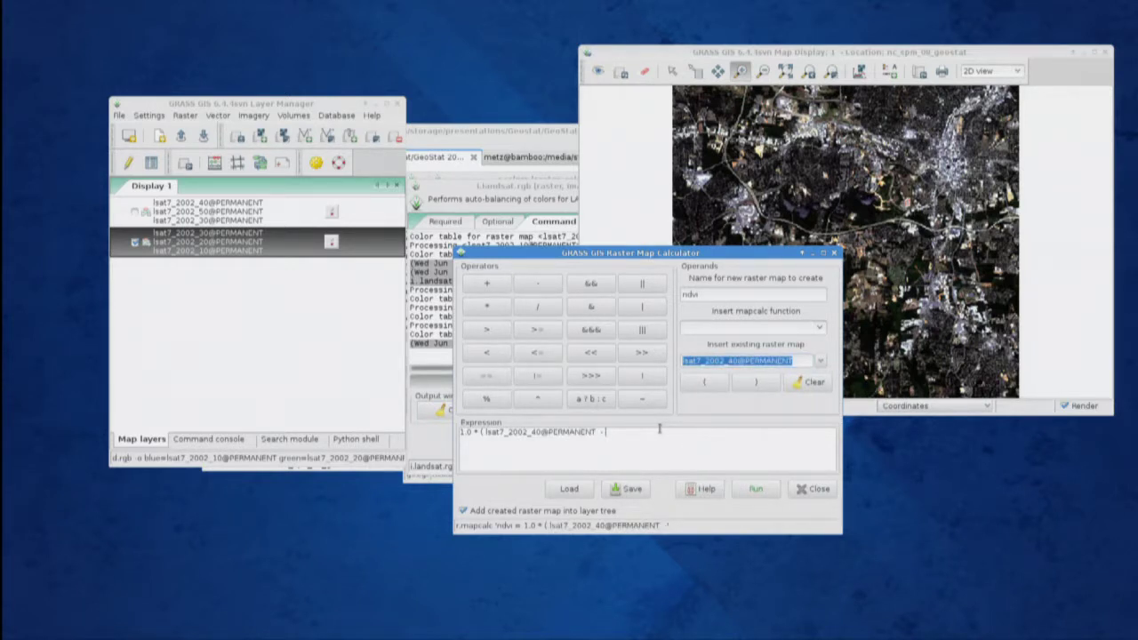
click(821, 362)
scroll(756, 454, down, 2)
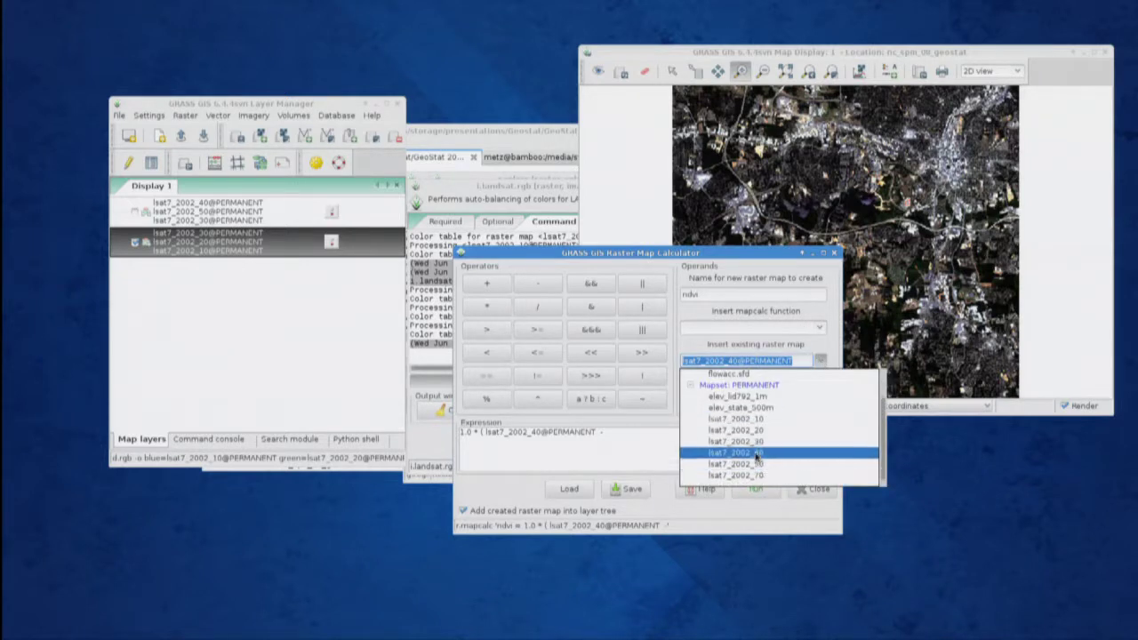
click(756, 441)
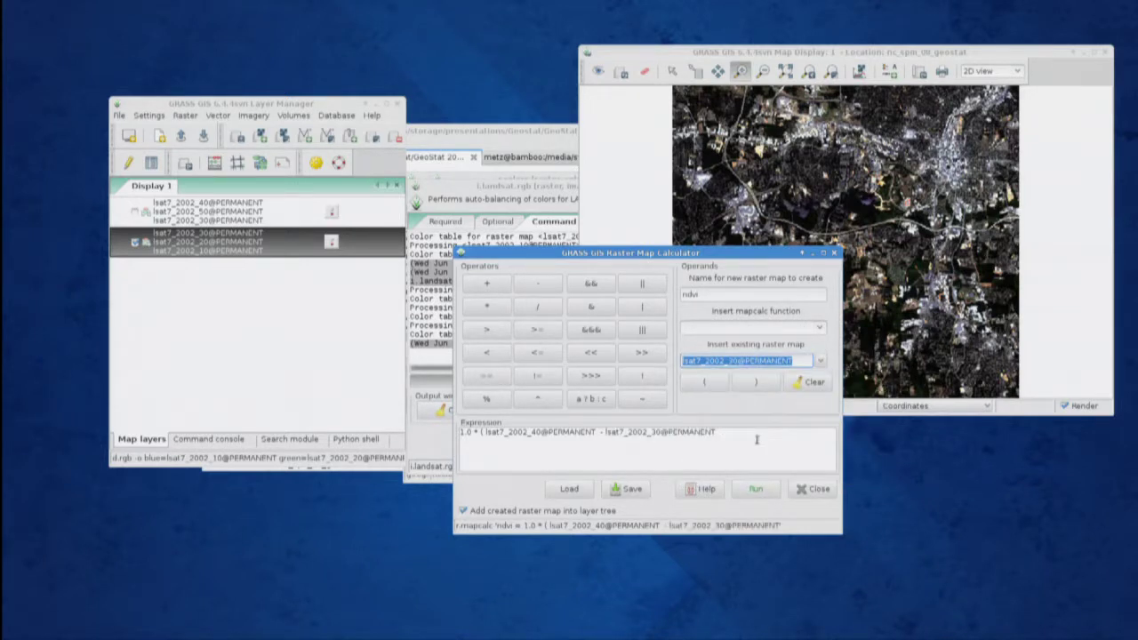
click(758, 432)
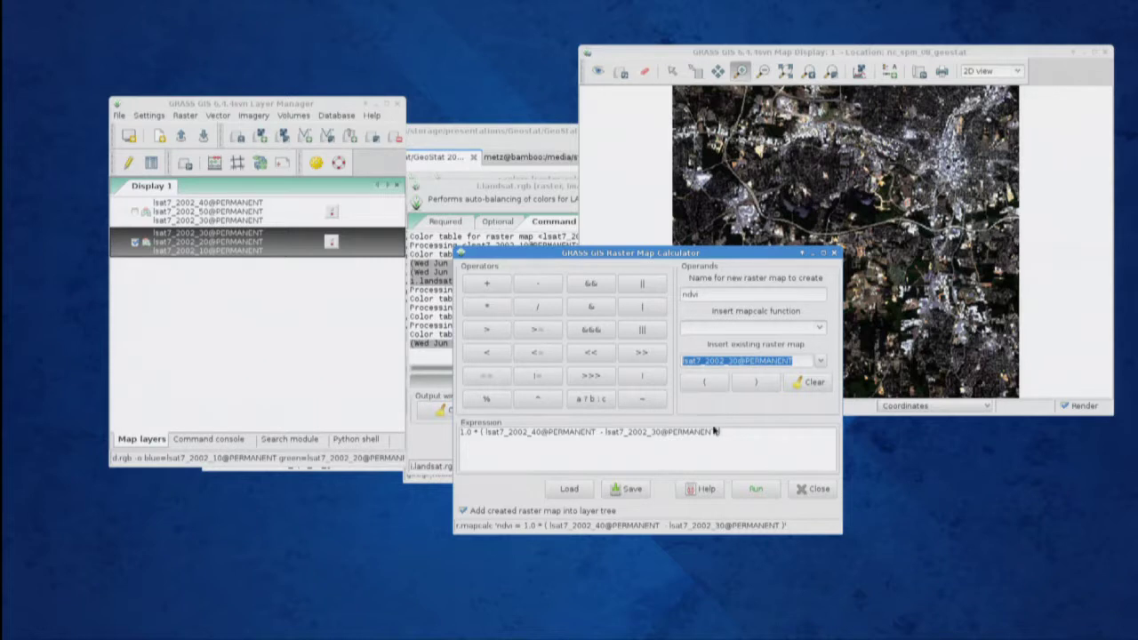
- Add a division sign to the expression and paste a copy of the parenthesized band difference after it as the denominator
text(/)
drag(481, 432, 722, 433)
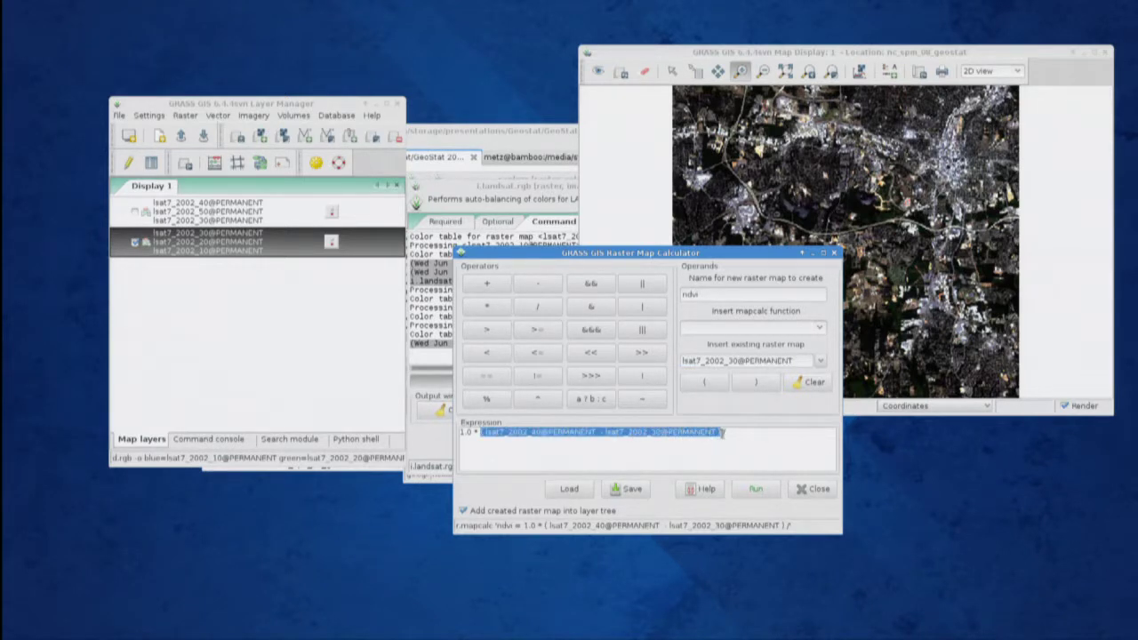
right_click(665, 430)
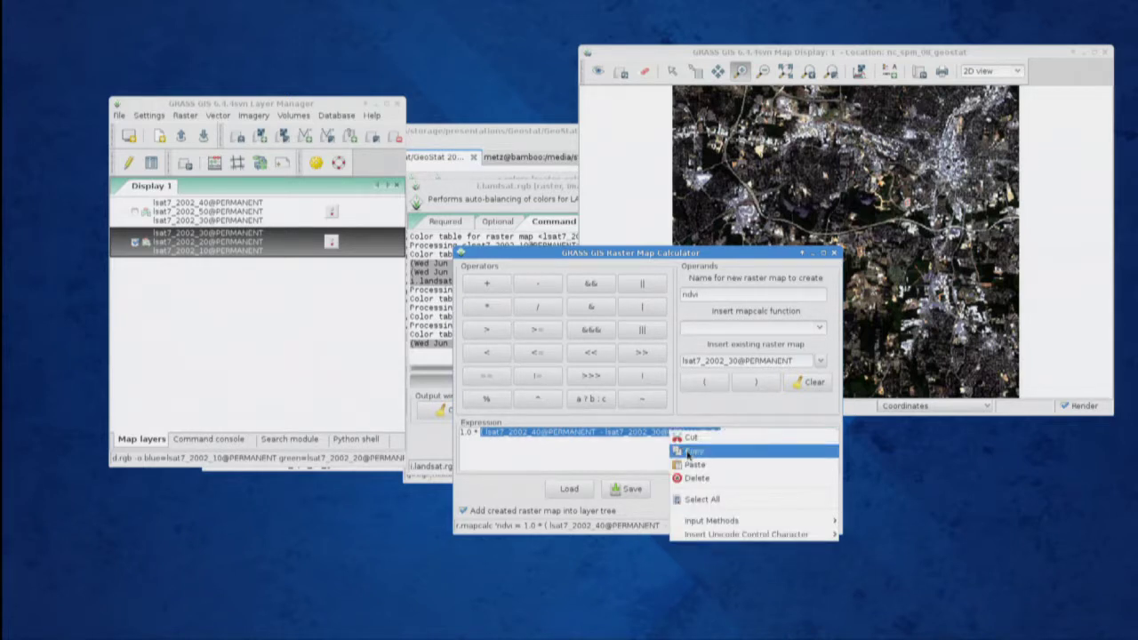
click(689, 449)
click(759, 433)
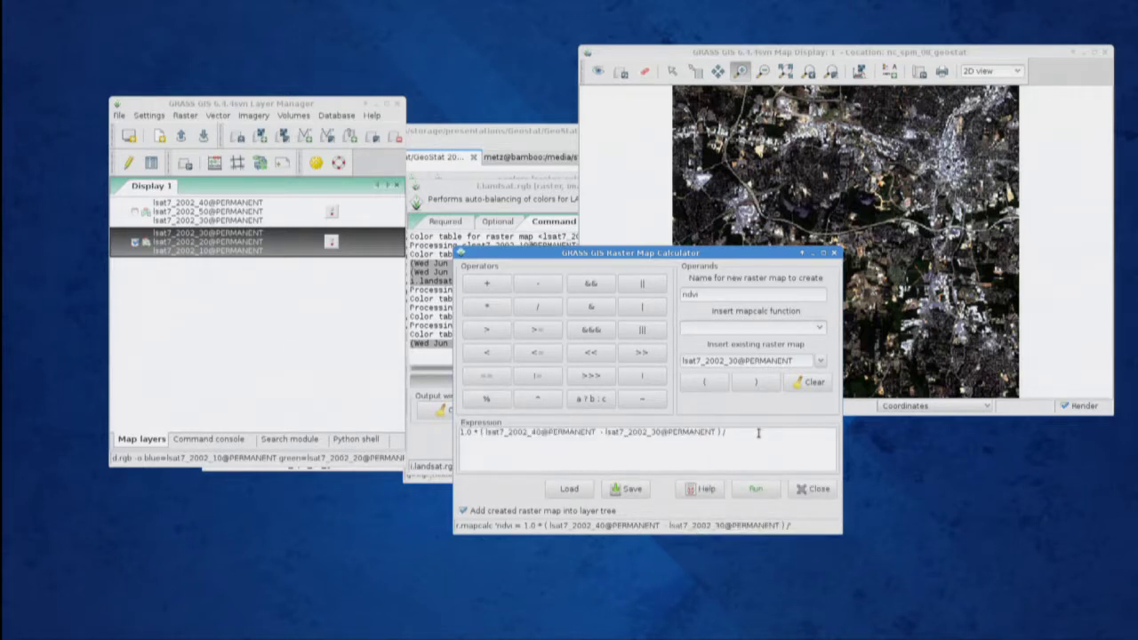
right_click(759, 433)
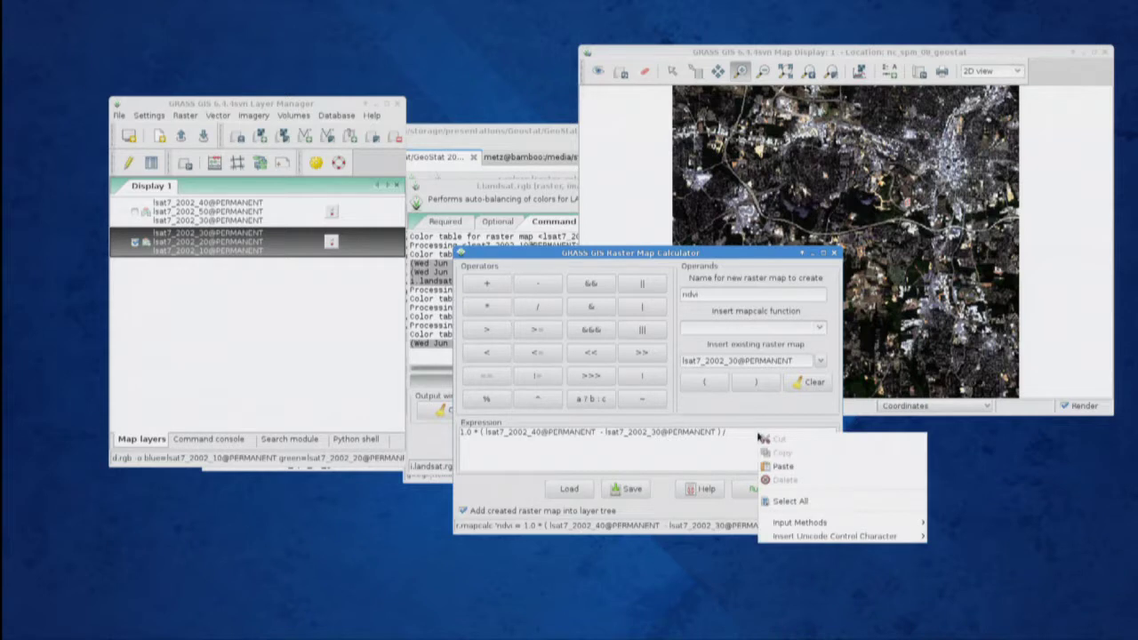
click(798, 467)
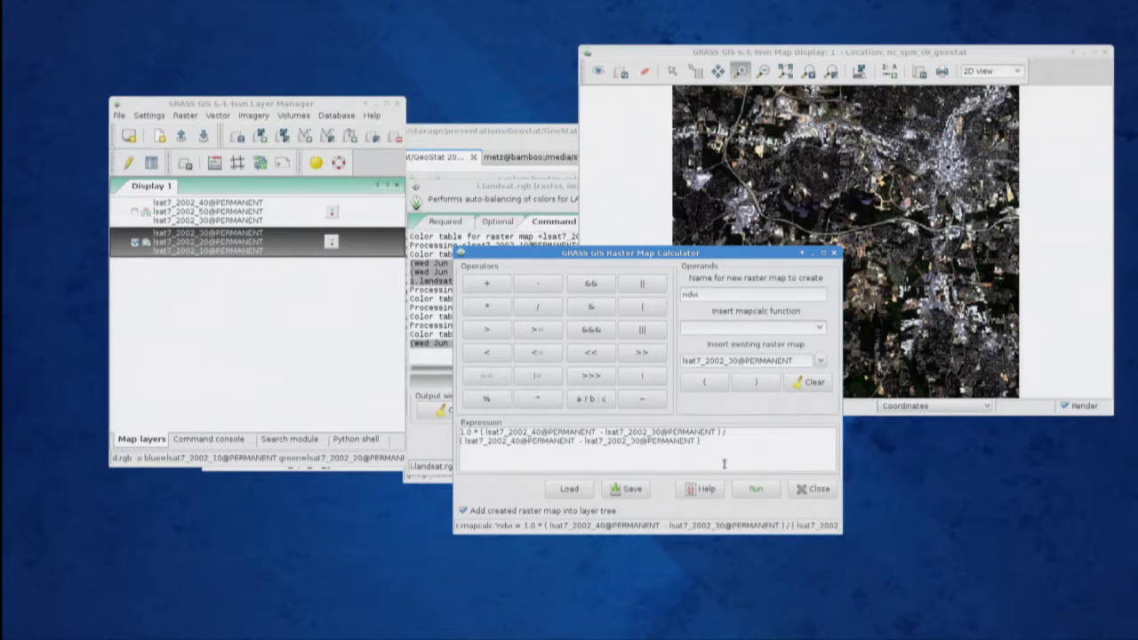
- Change the minus in the denominator to a plus and run the ndvi map calculation
click(586, 442)
key(BackSpace)
text(+)
key(BackSpace)
text(+)
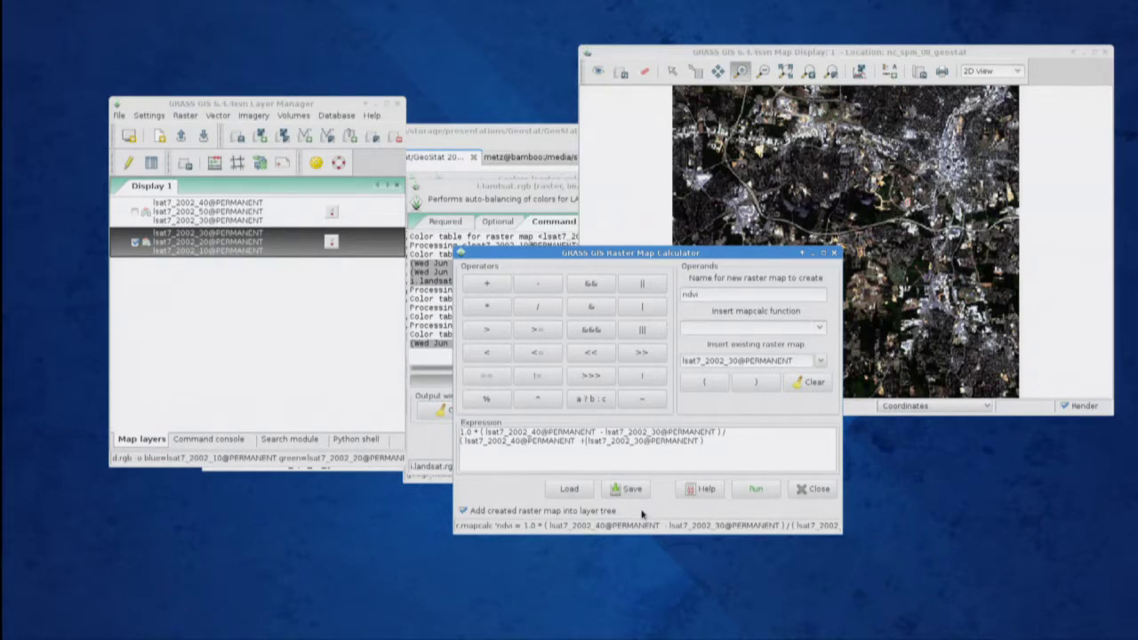
click(762, 498)
click(756, 492)
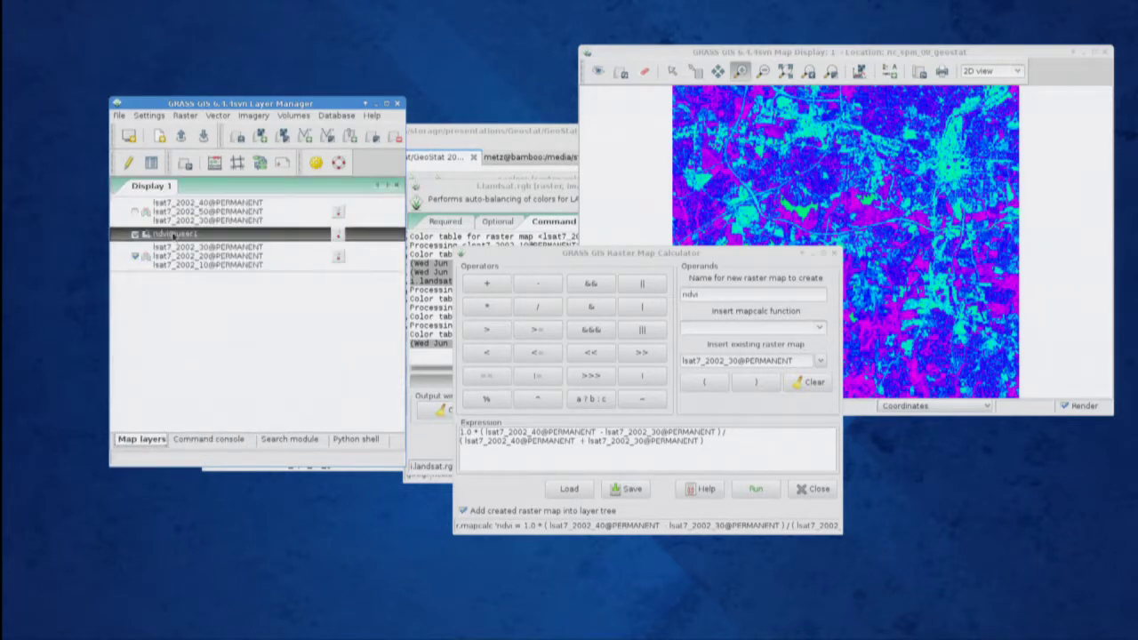
- Set the color table of the ndvi@user1 raster map to the predefined ndvi type using r.colors
right_click(188, 239)
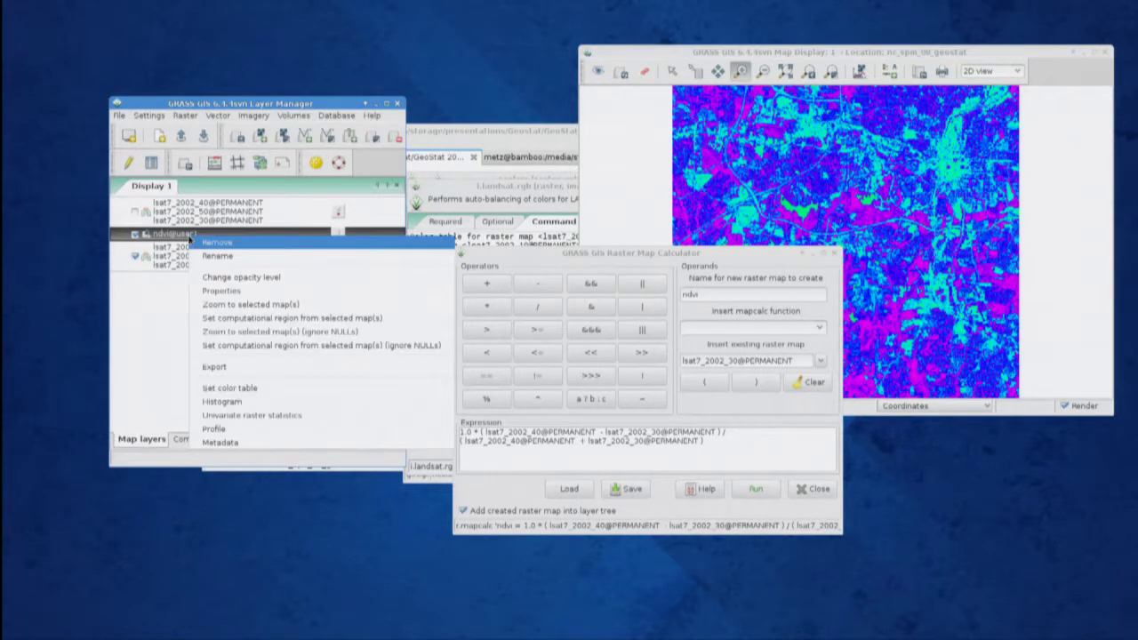
click(235, 390)
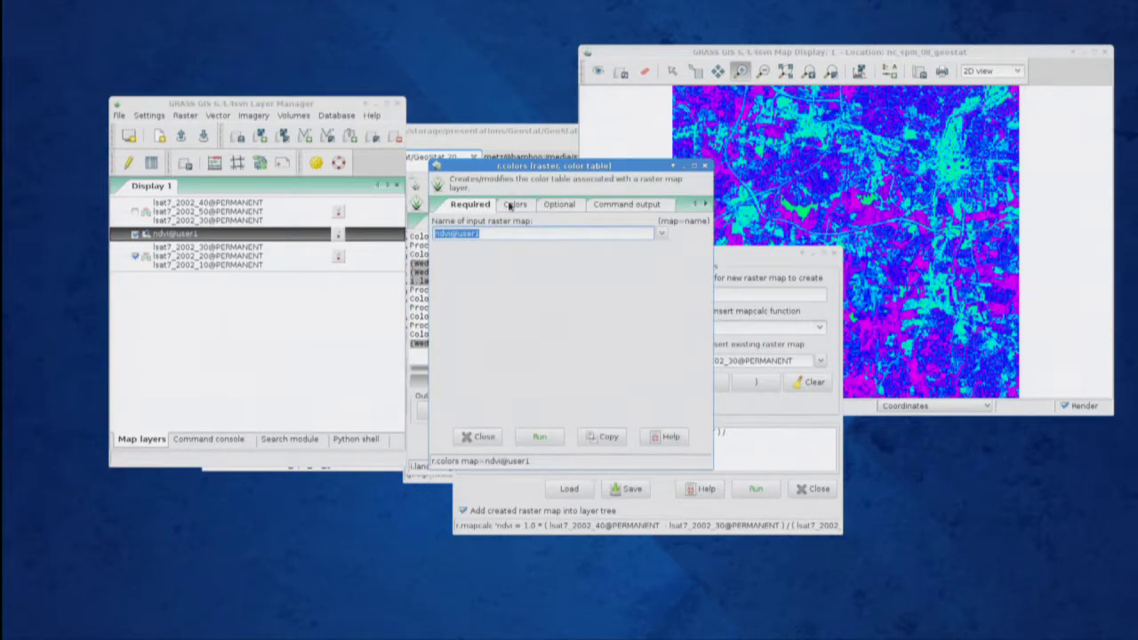
click(514, 206)
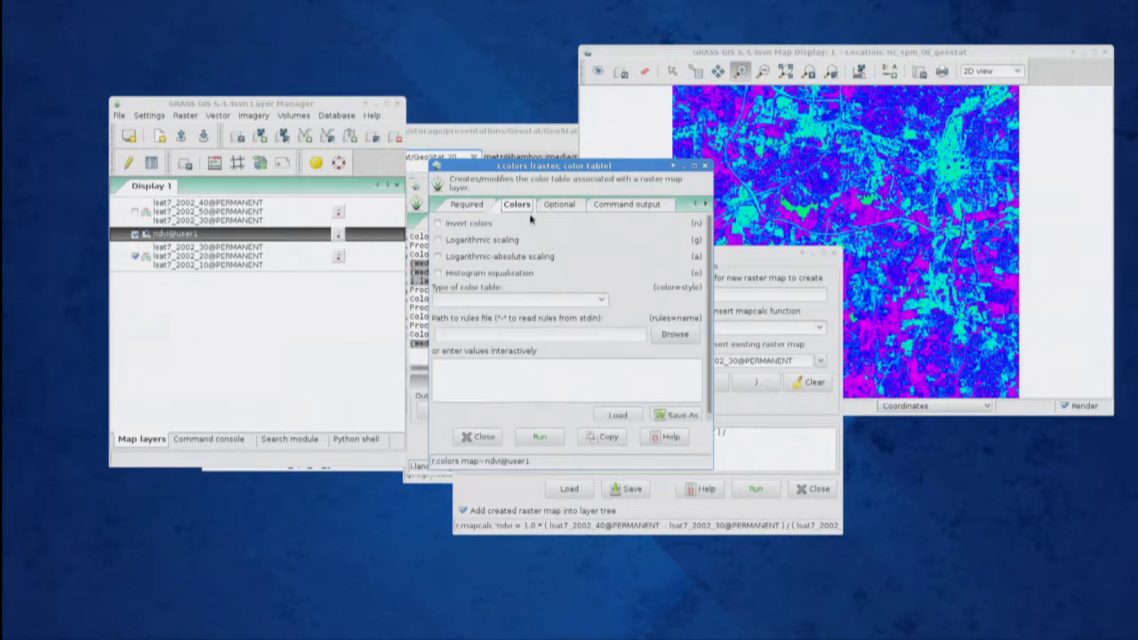
click(600, 303)
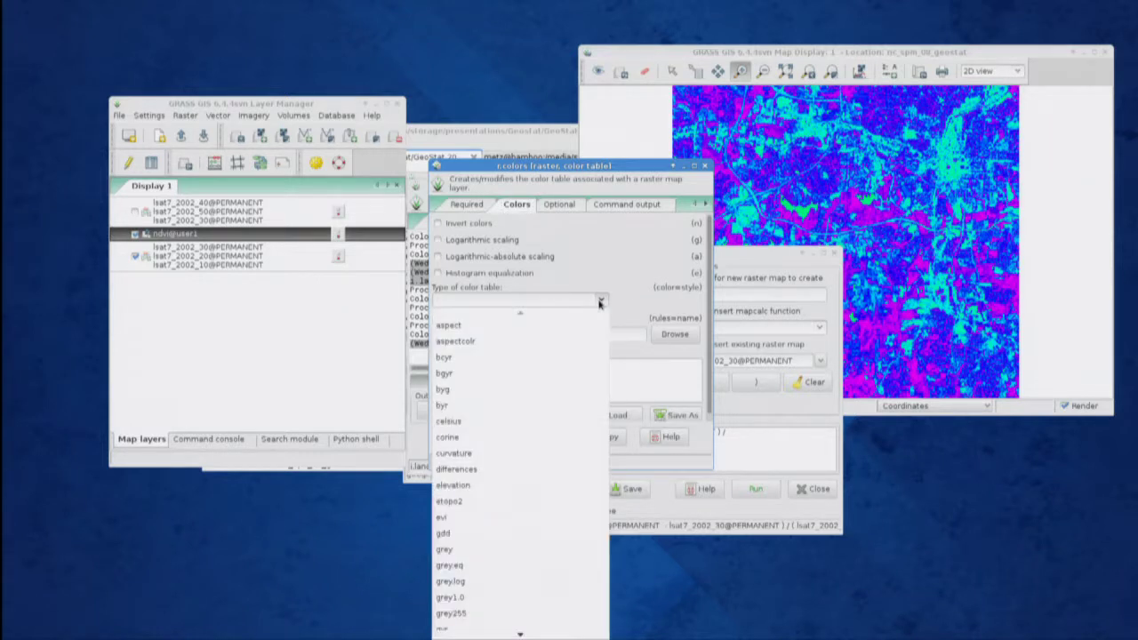
scroll(553, 405, down, 3)
scroll(553, 404, down, 4)
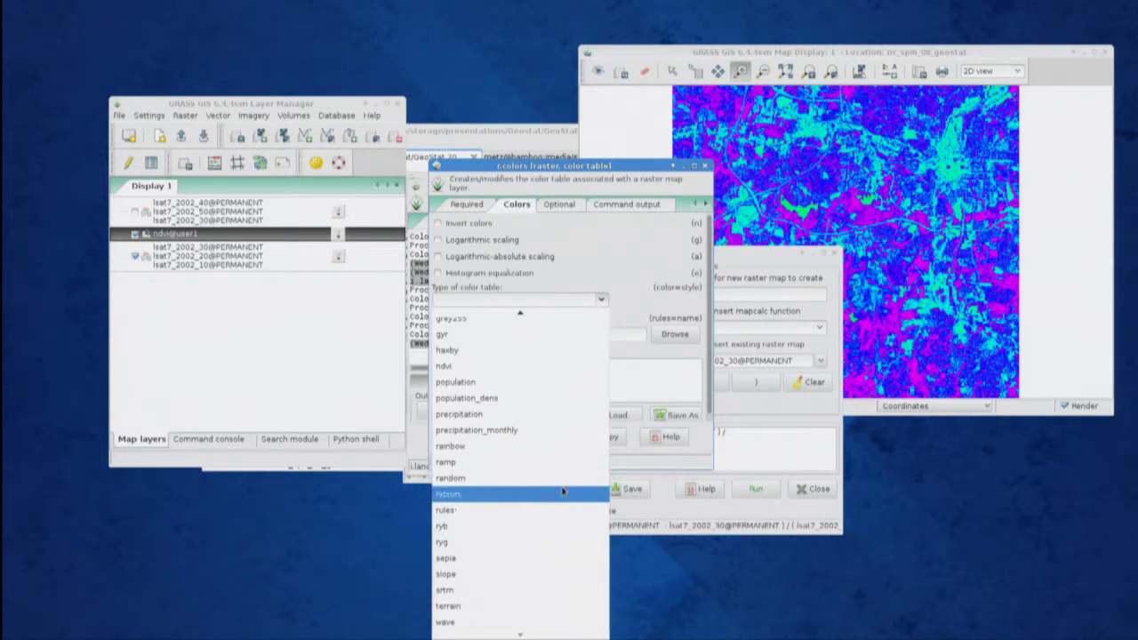
scroll(564, 473, up, 2)
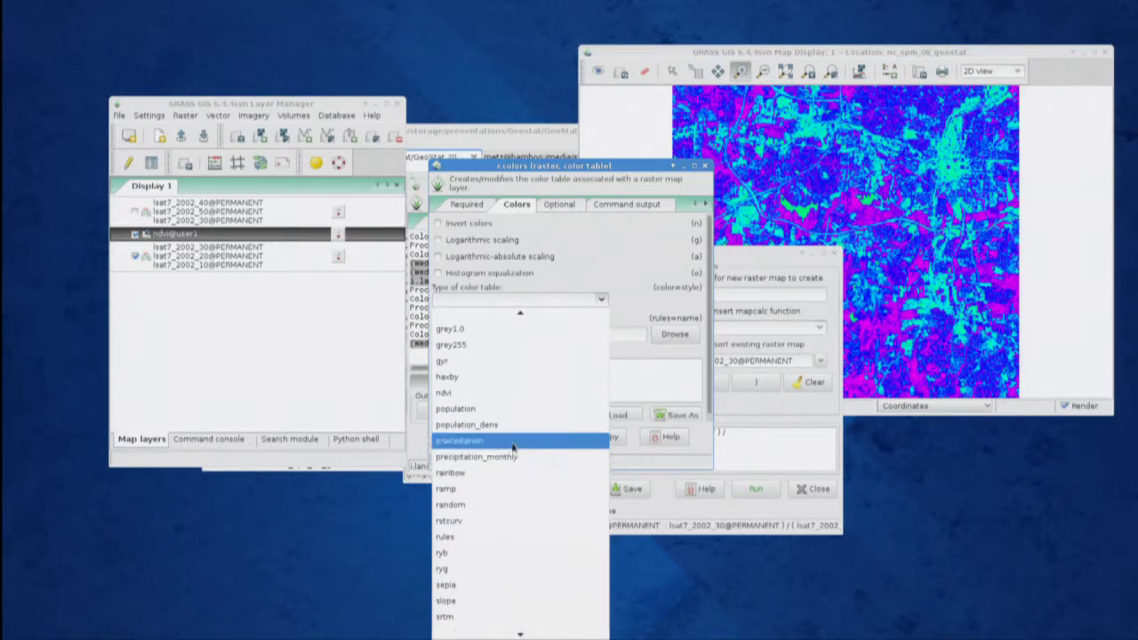
click(461, 394)
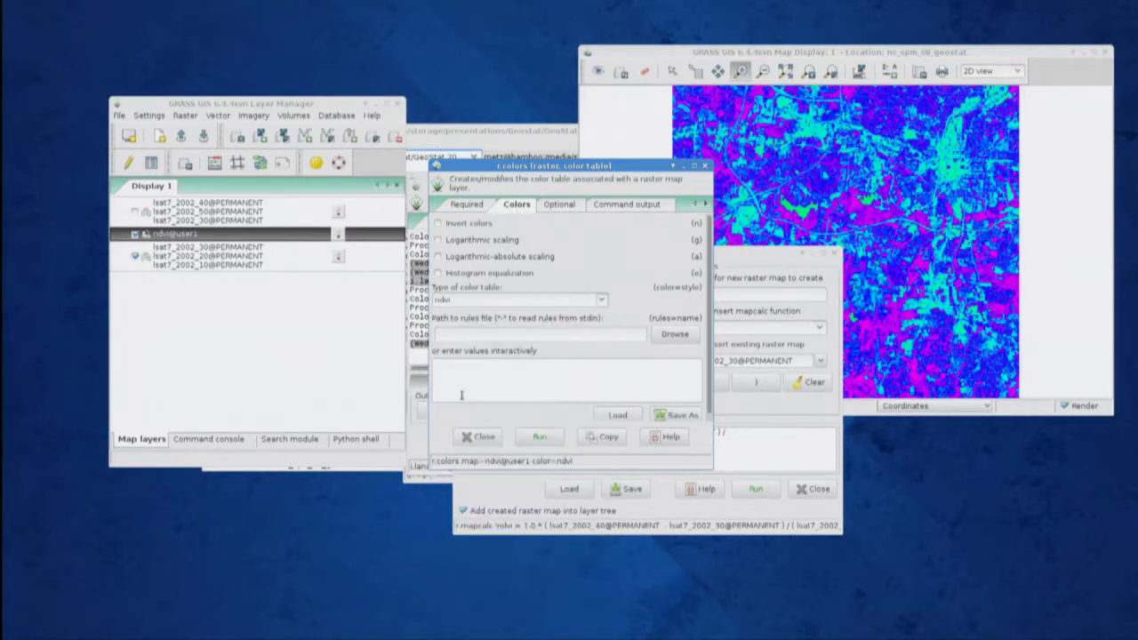
click(539, 437)
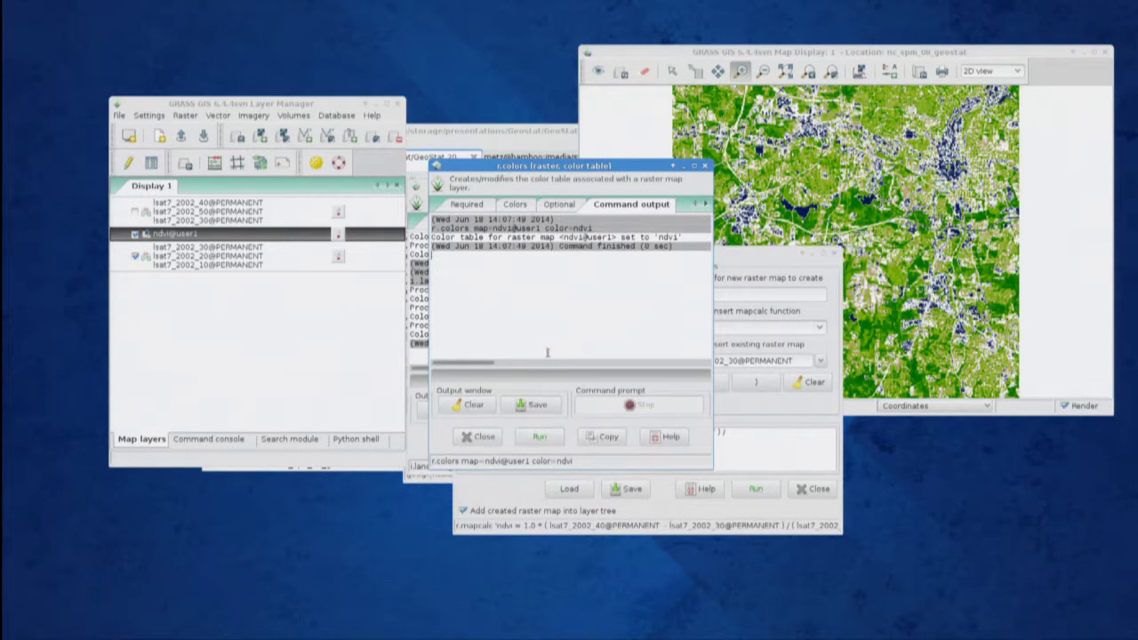
- Bring the map display forward to view the recolored NDVI map, and close the raster map calculator
click(676, 55)
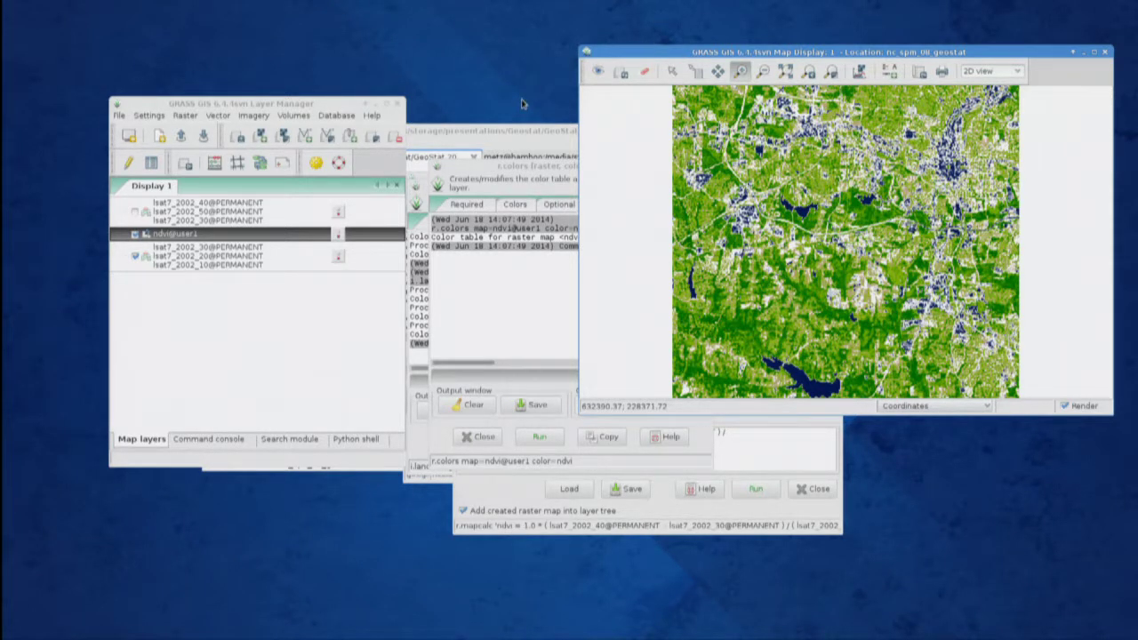
key(alt+Tab)
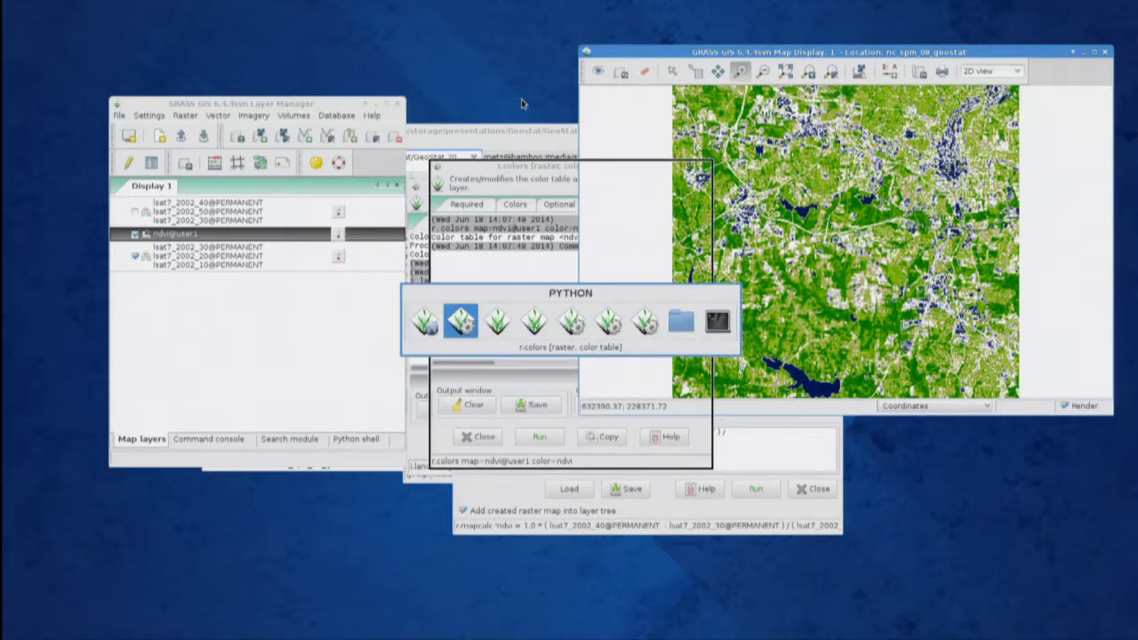
key(alt+Tab)
key(alt+Tab)
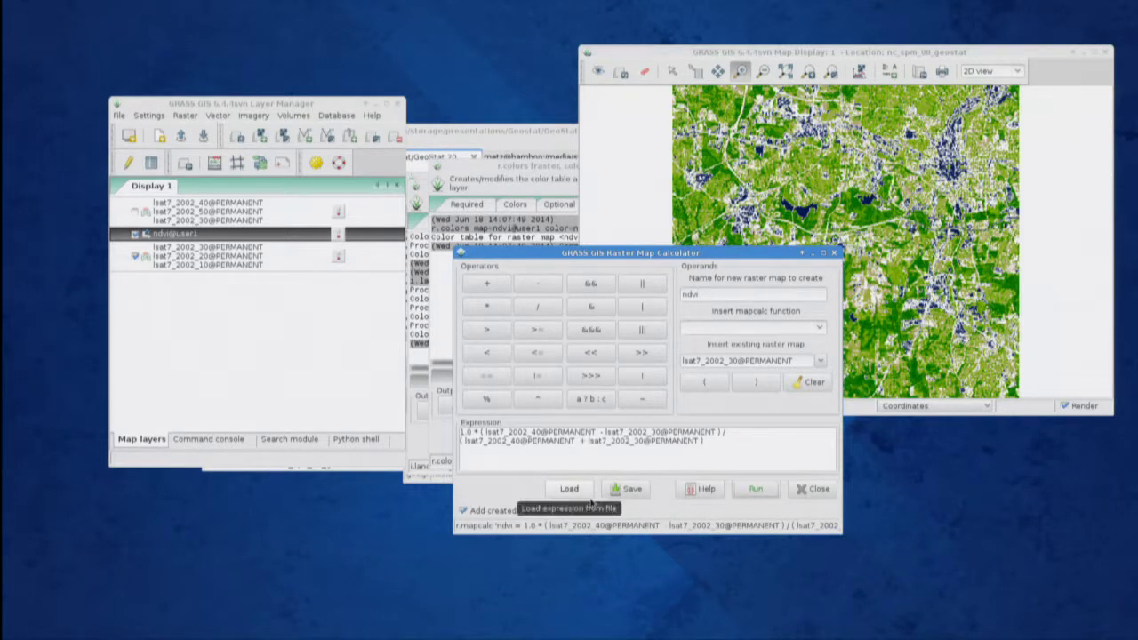
click(817, 491)
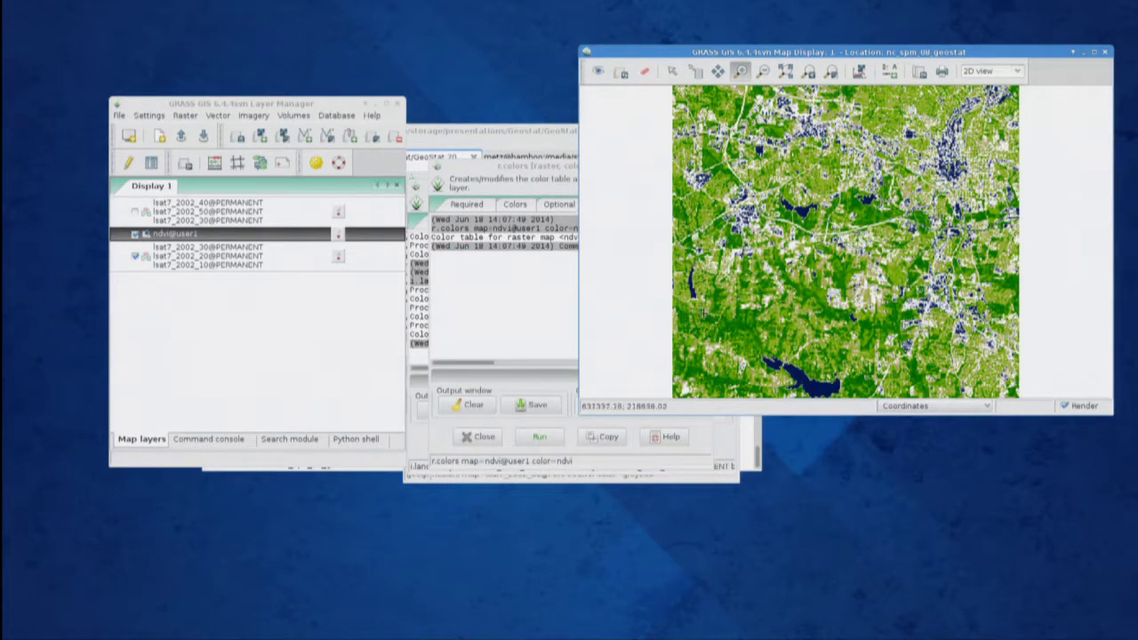
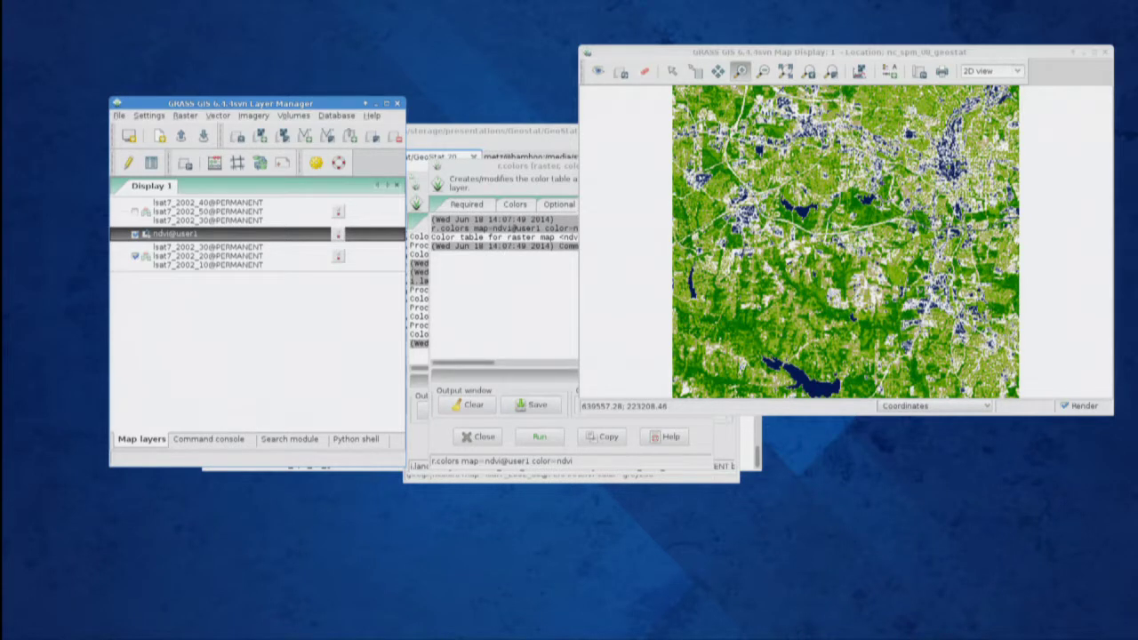
- Quit the GRASS GUI without storing the workspace settings and exit the GRASS session in the terminal
key(ctrl+q)
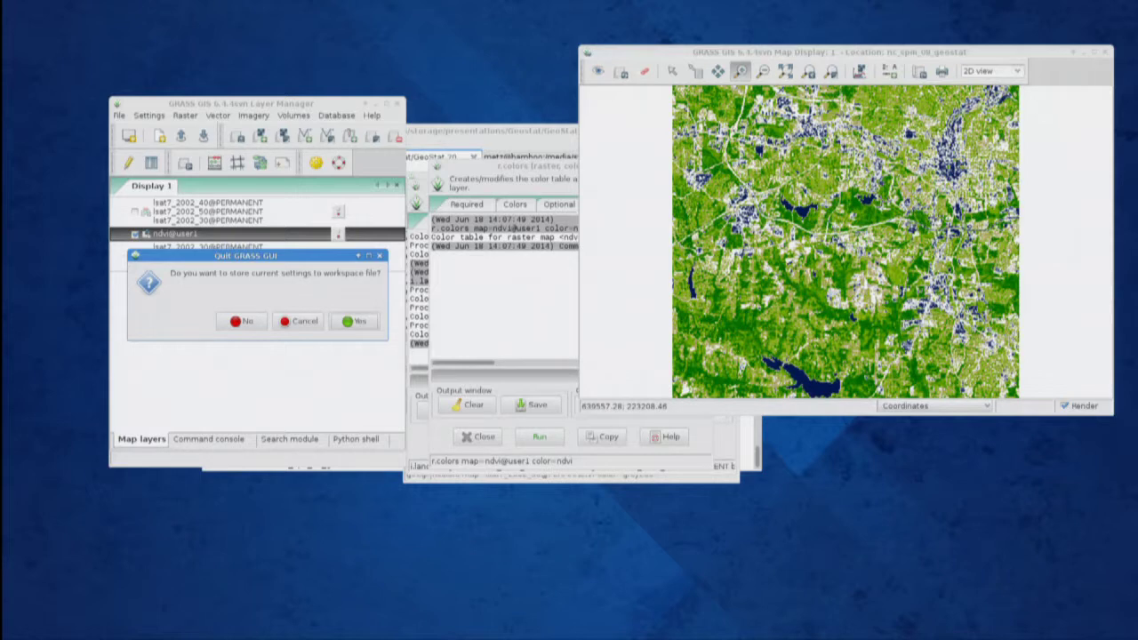
click(237, 323)
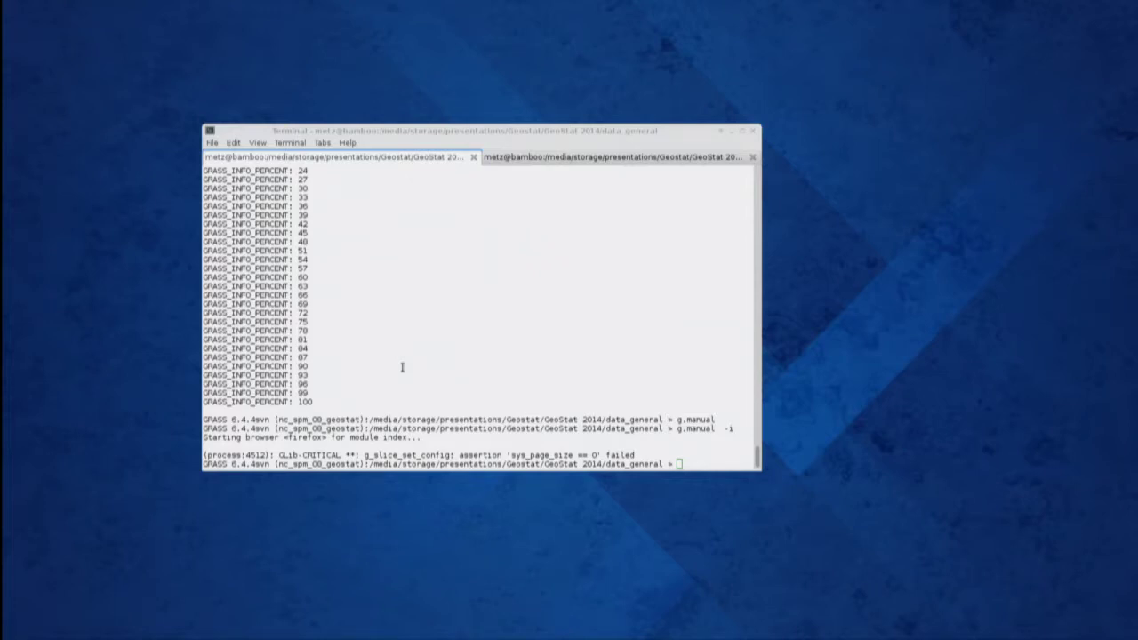
key(alt+Tab)
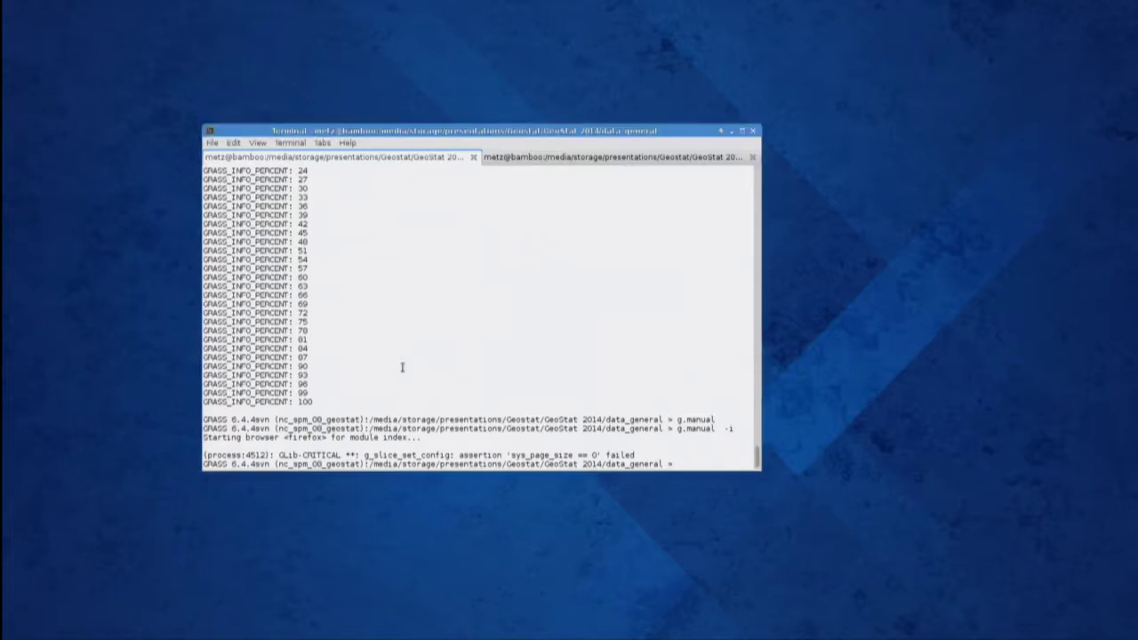
text(exit)
key(Return)
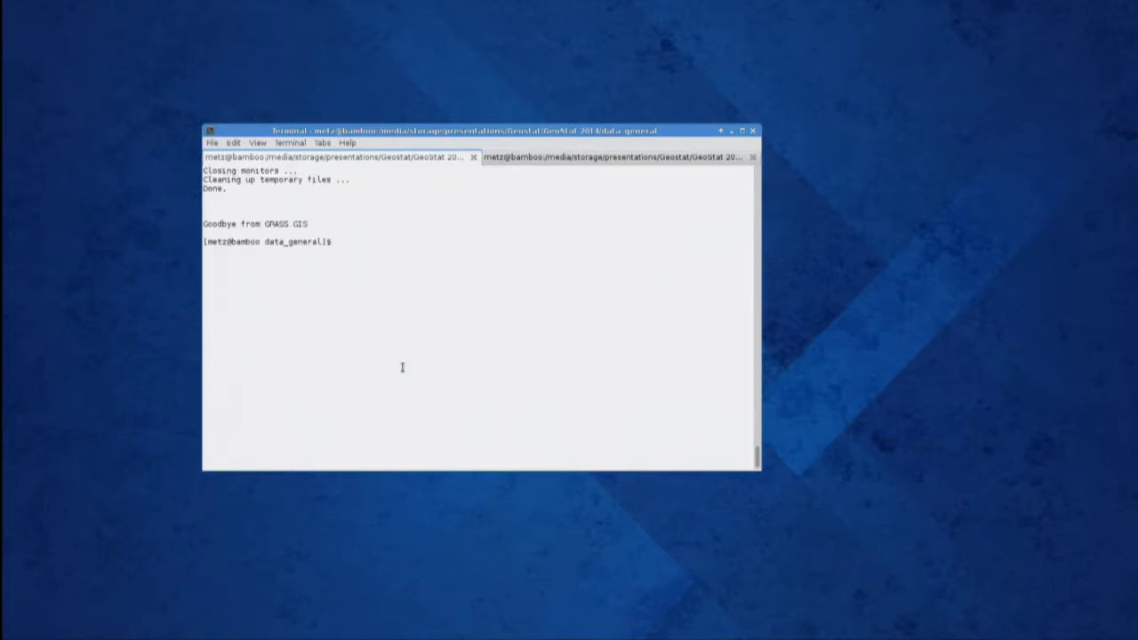
- Exit the shell in the second terminal tab and change the remaining shell's directory to ../data/dem/
key(ctrl+Page_Down)
text(exit)
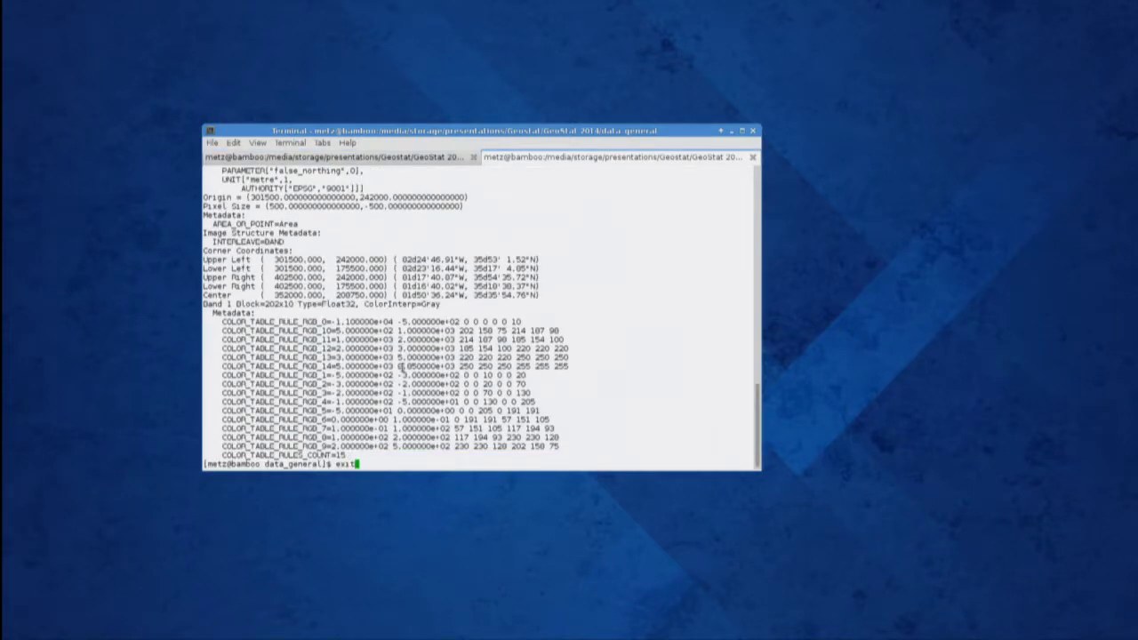
key(Return)
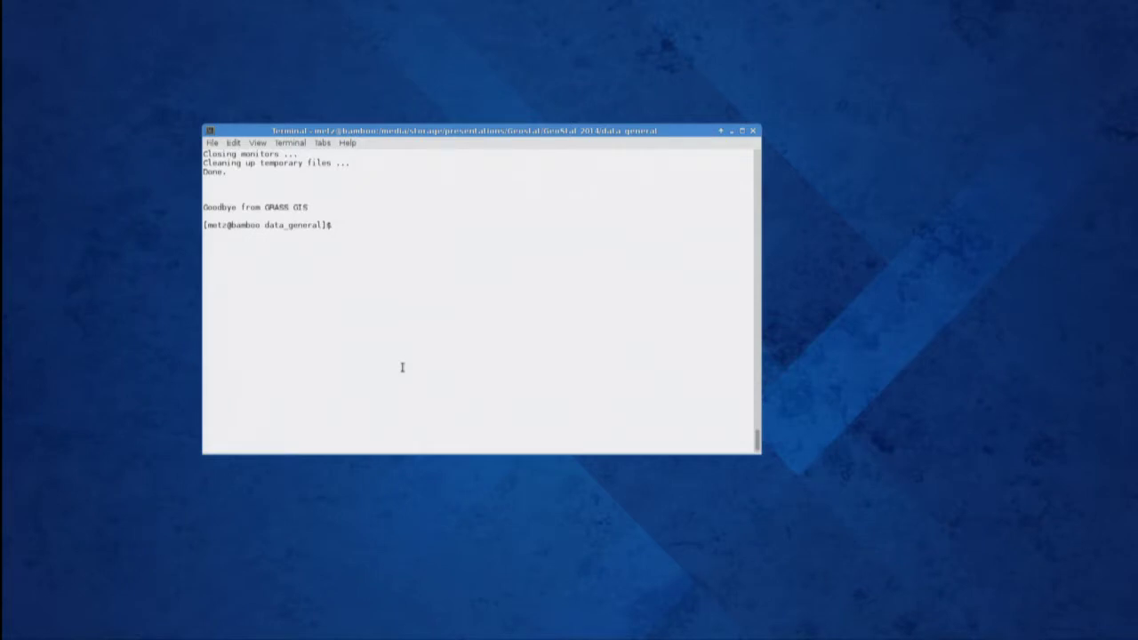
text(cd ../data/de)
key(Tab)
key(Return)
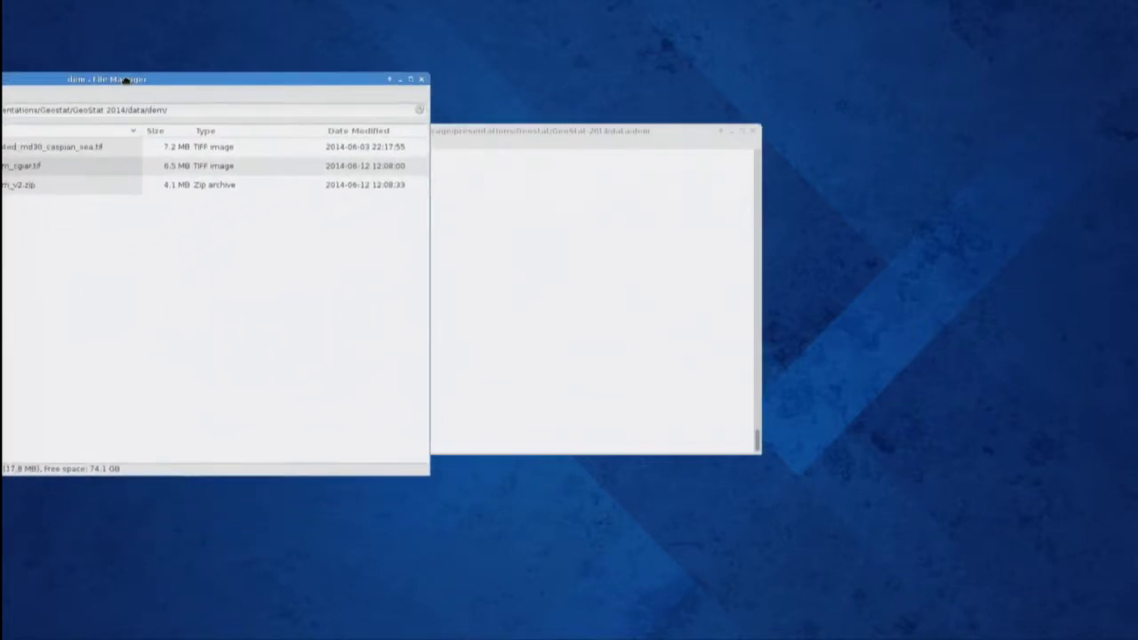
- Switch to the file manager showing the dem folder and extract srtm_v2.zip in place
drag(125, 79, 640, 157)
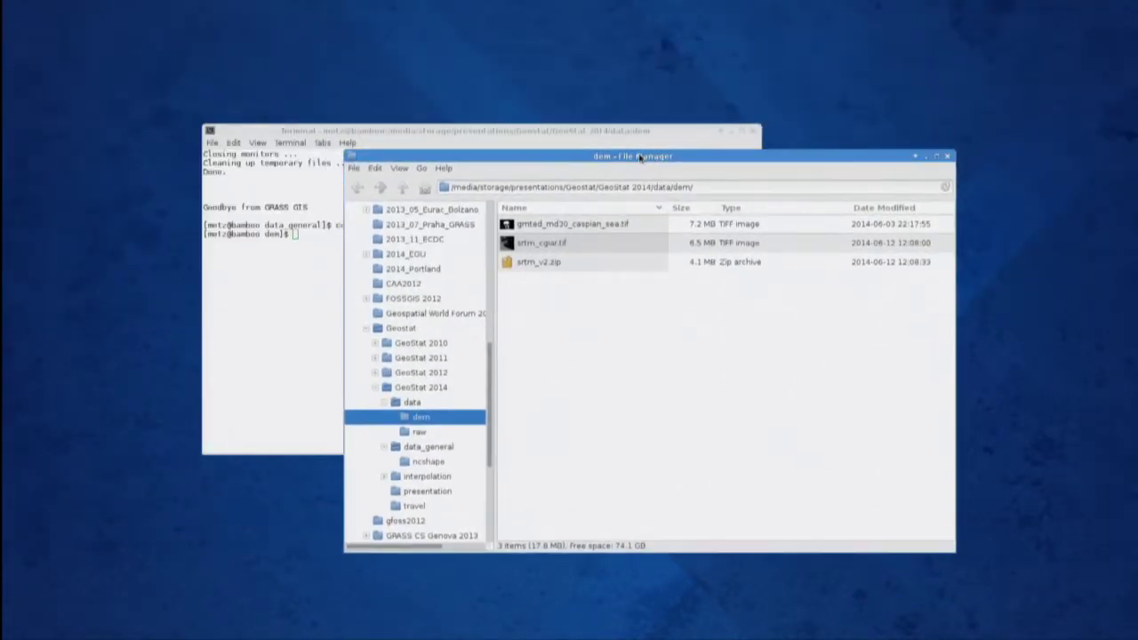
click(534, 262)
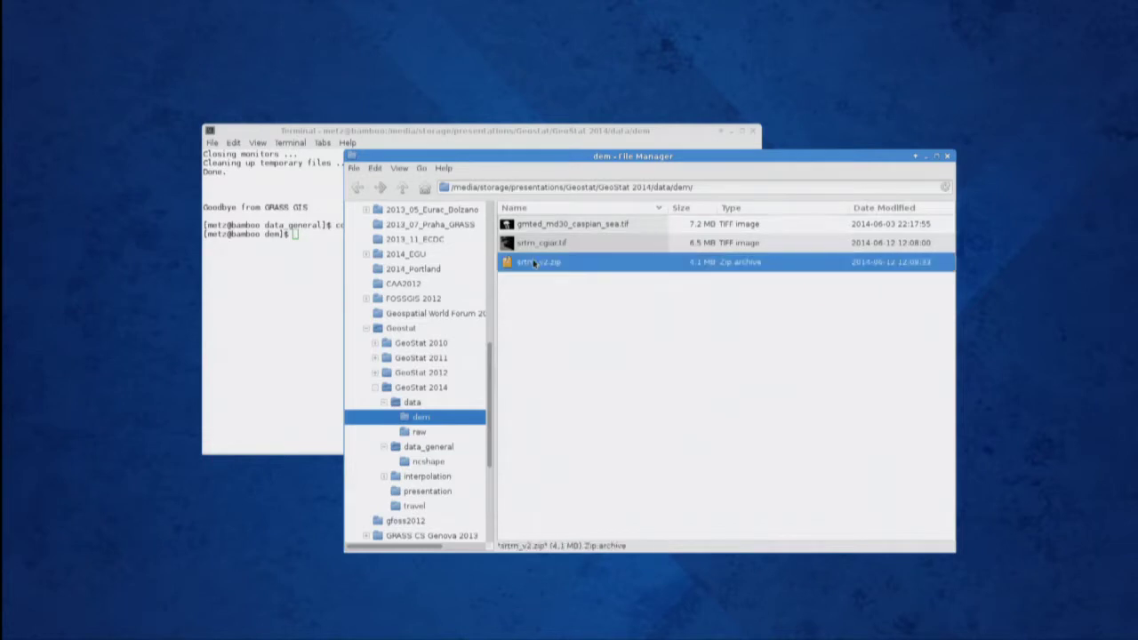
right_click(535, 262)
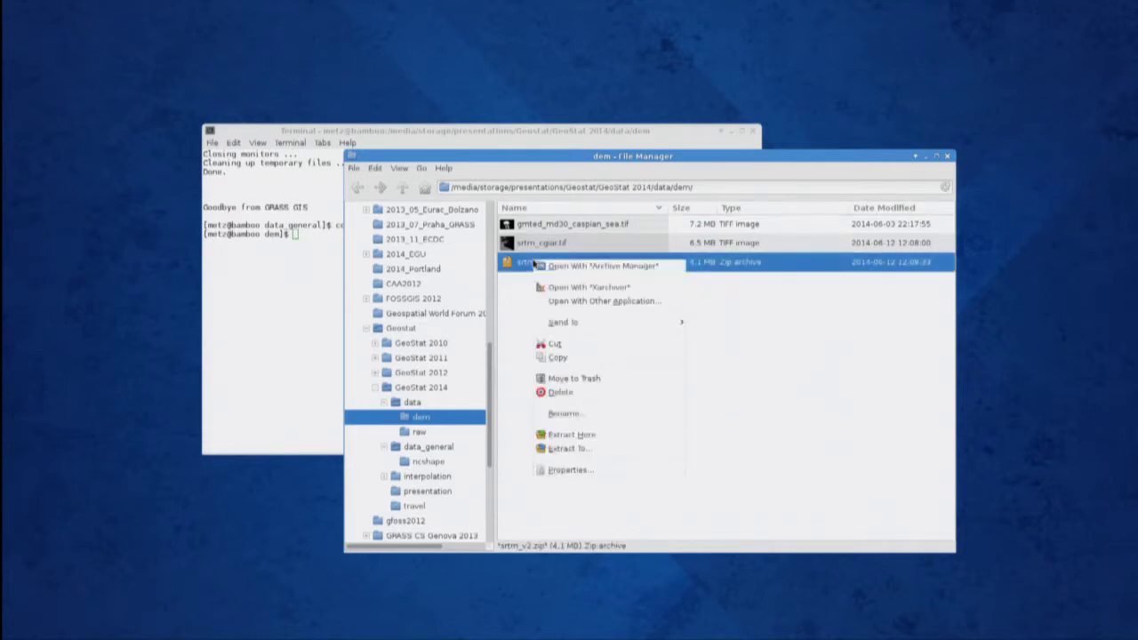
click(570, 435)
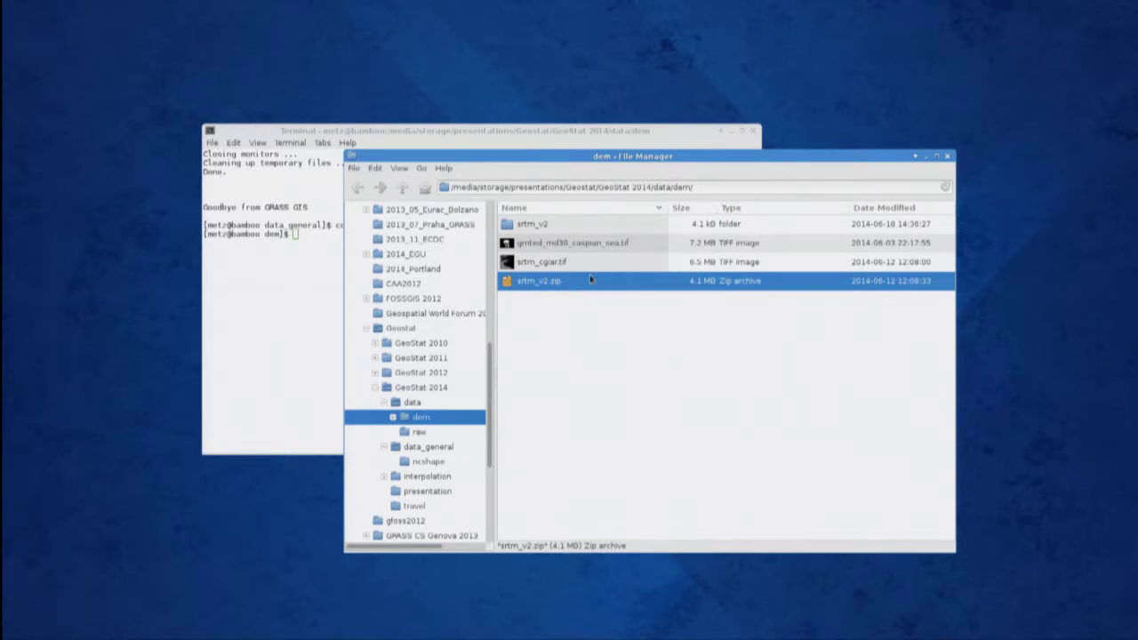
- Examine the contents of the extracted srtm_v2 folder and its parent dem folder, and move the file manager out of view
double_click(543, 226)
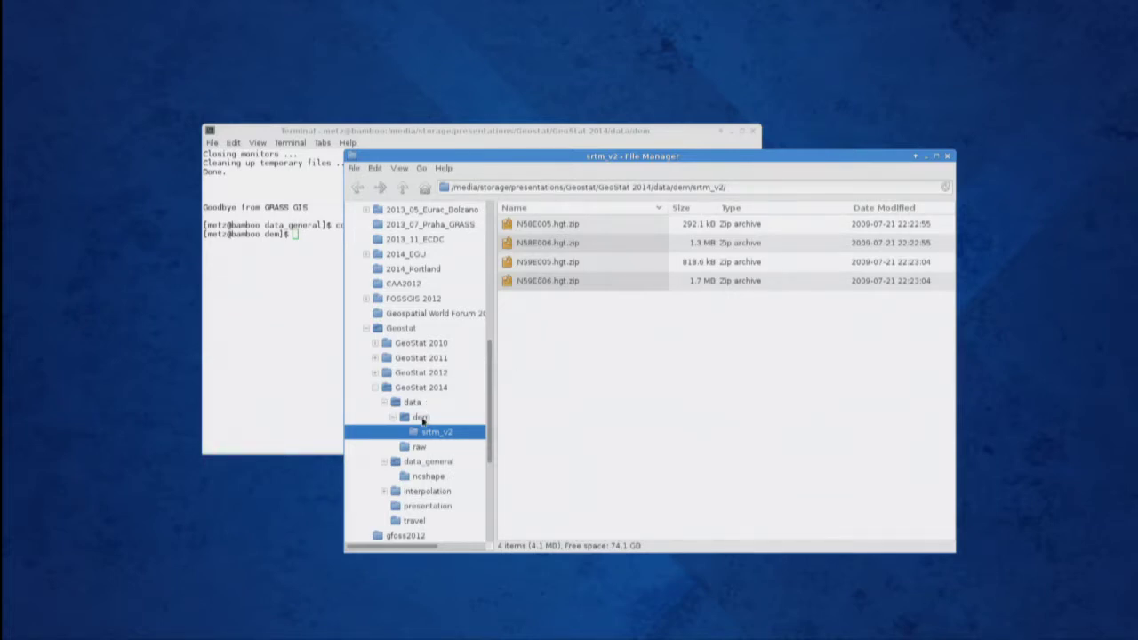
click(422, 417)
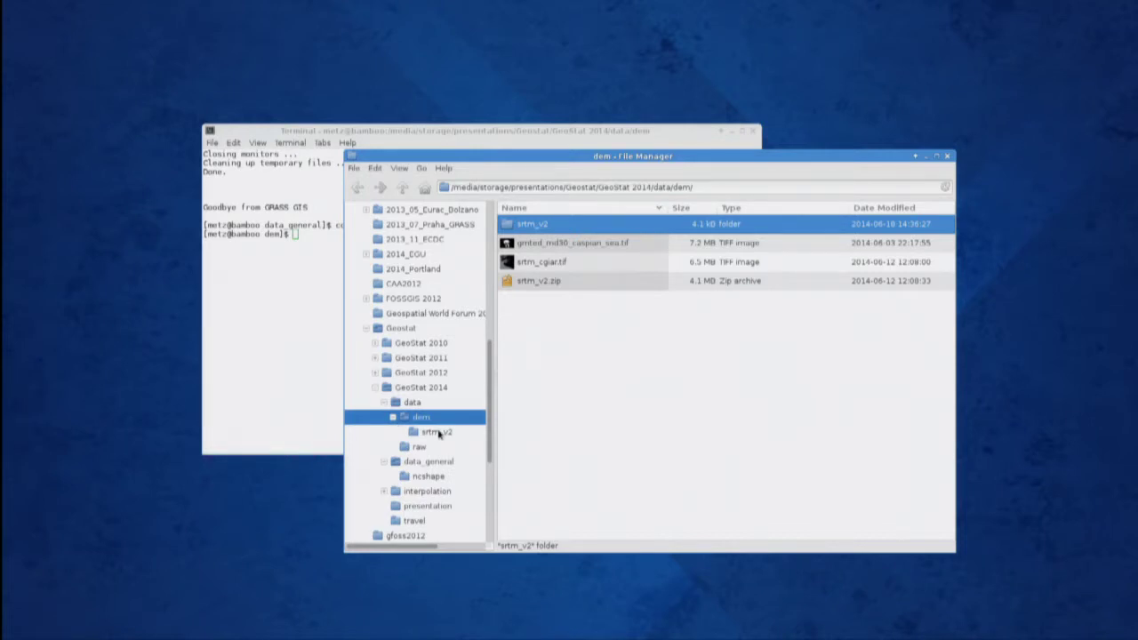
click(439, 432)
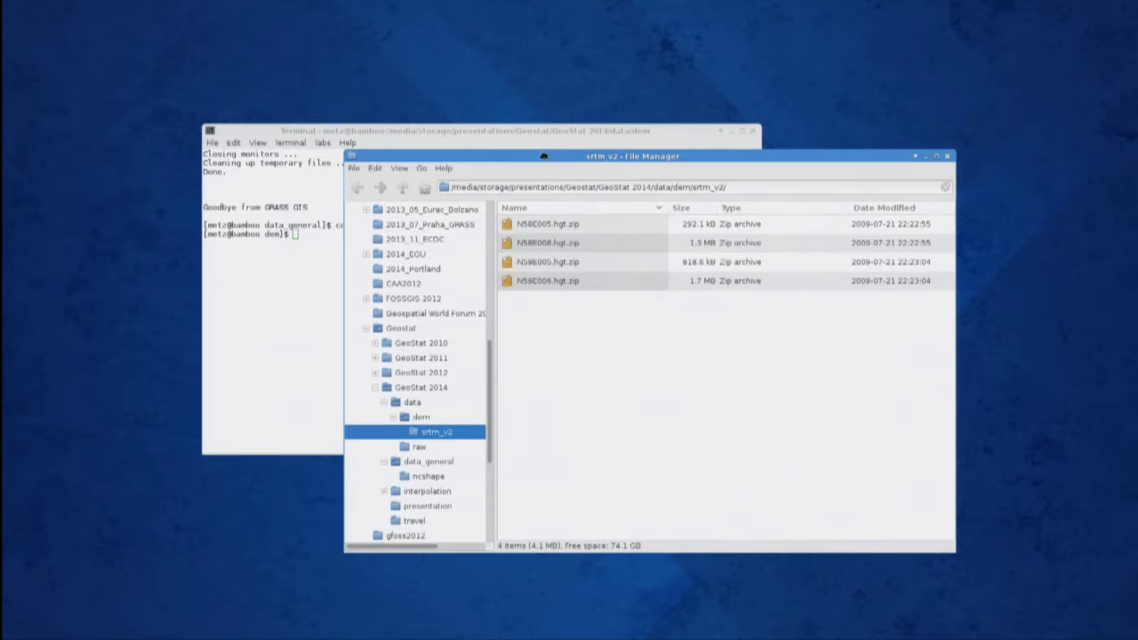
drag(543, 157, 0, 98)
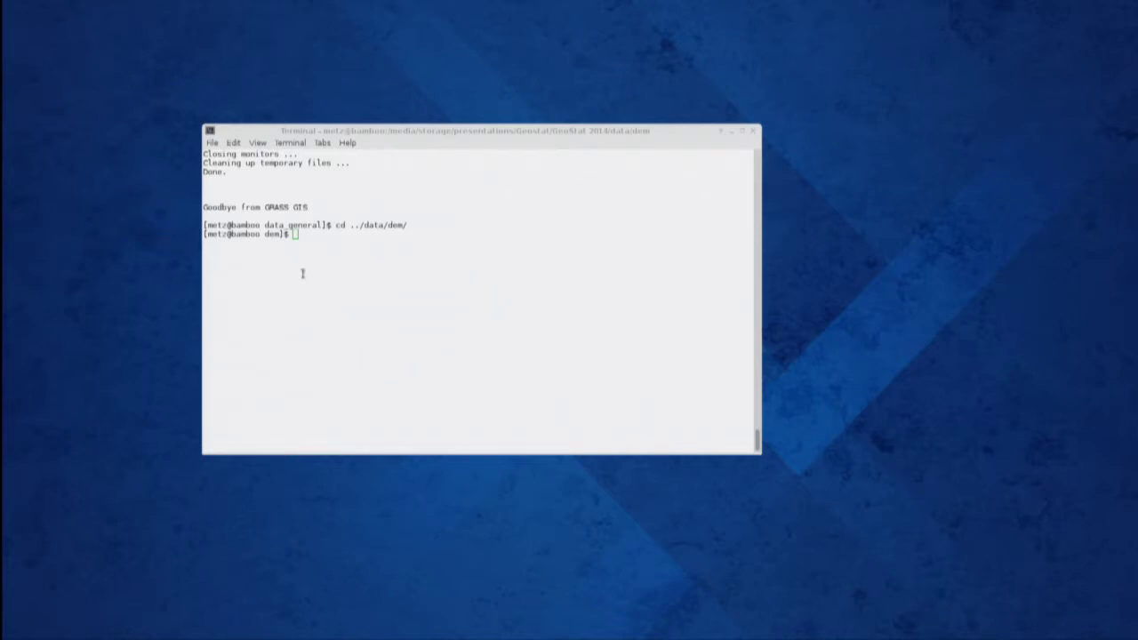
- Start GRASS GIS from the dem directory in the terminal with the g64 command
click(369, 332)
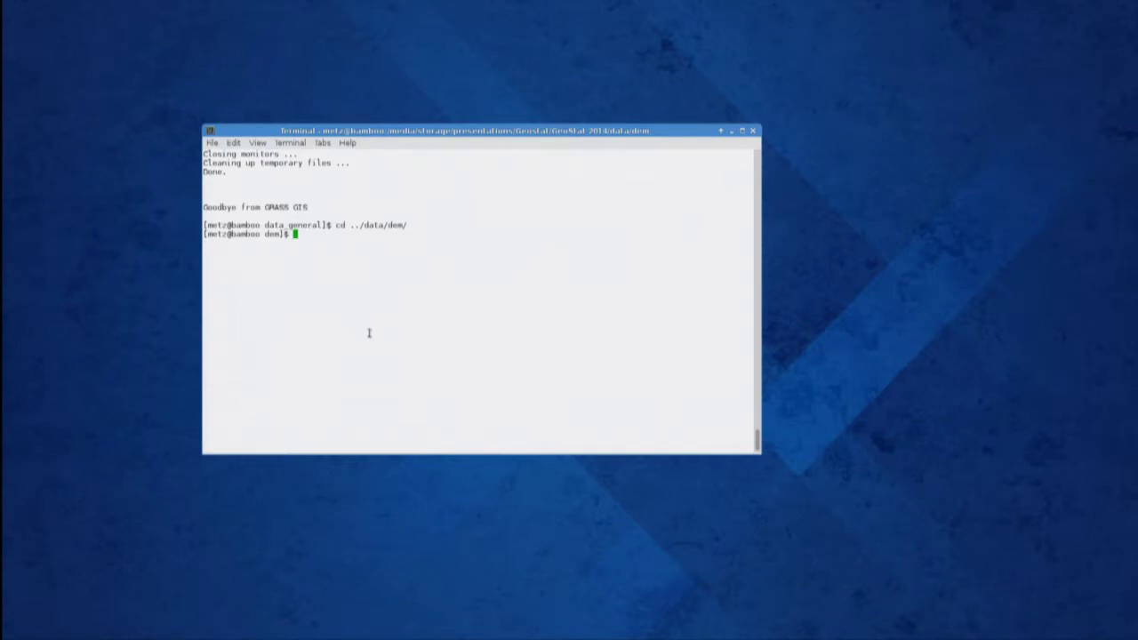
key(Up)
key(Up)
key(Return)
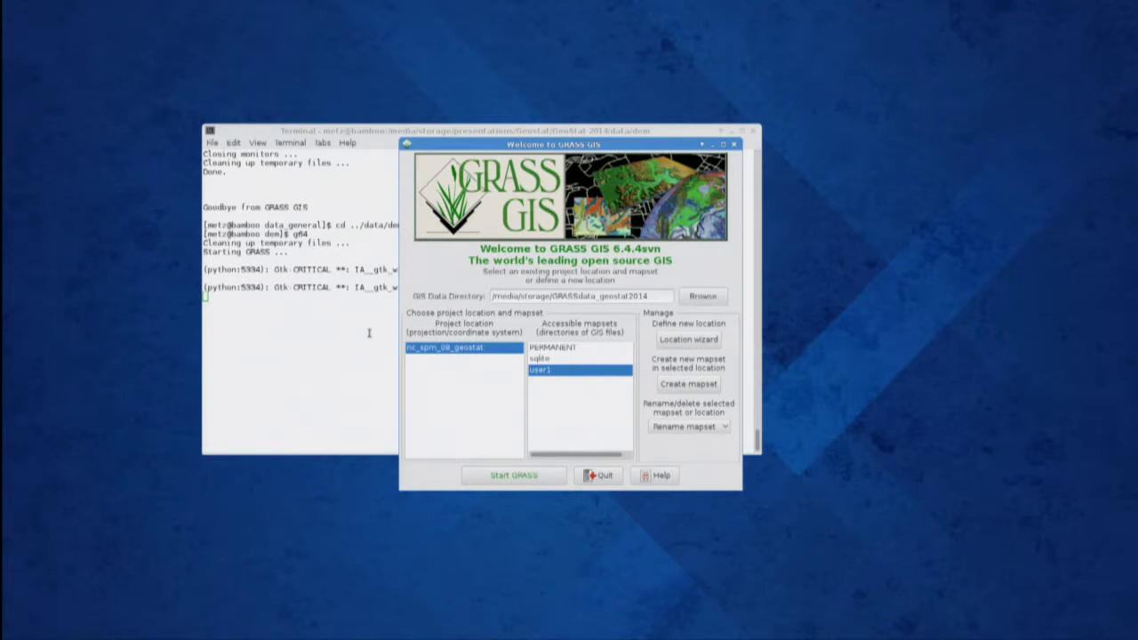
- Begin defining a new location named geostat_ll in the GRASSdata_geostat2014 database
click(689, 340)
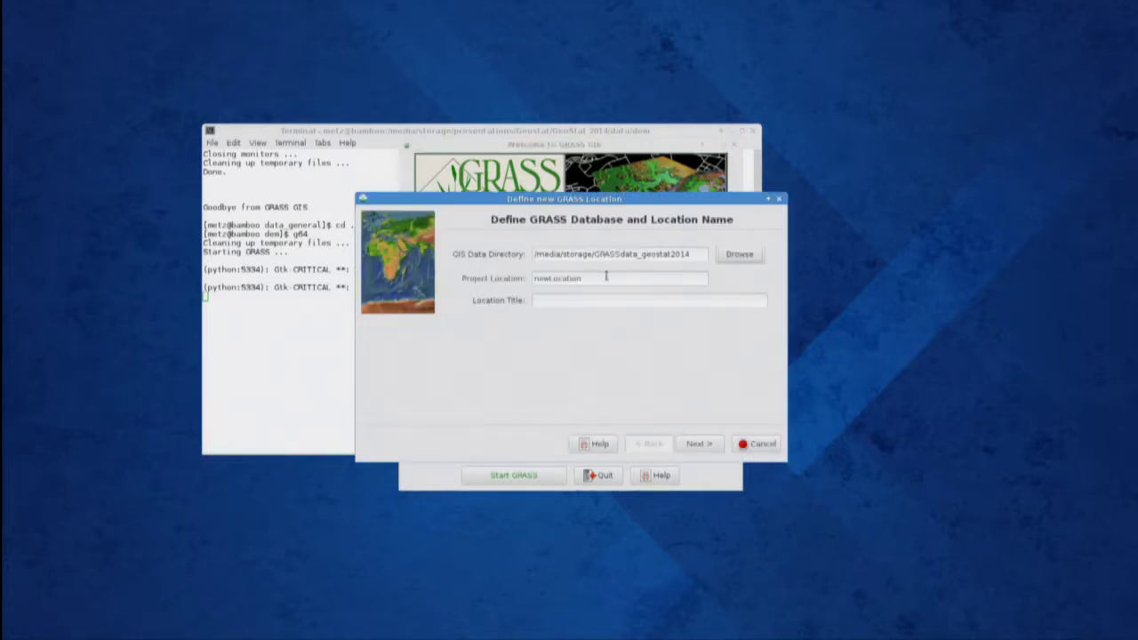
drag(608, 277, 519, 278)
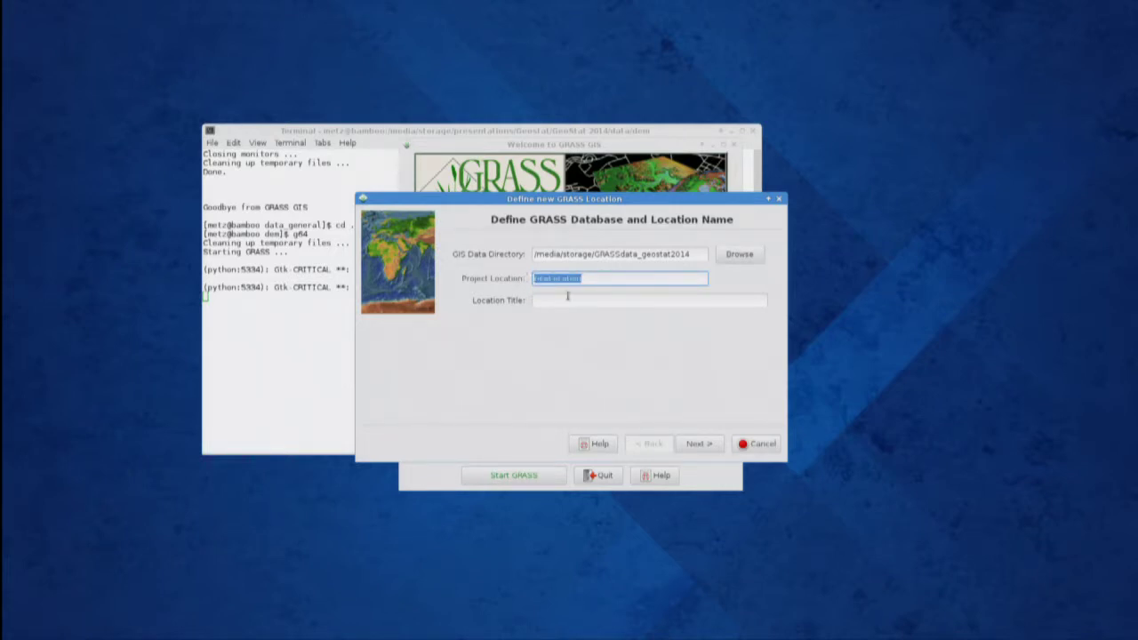
text(geostat_l)
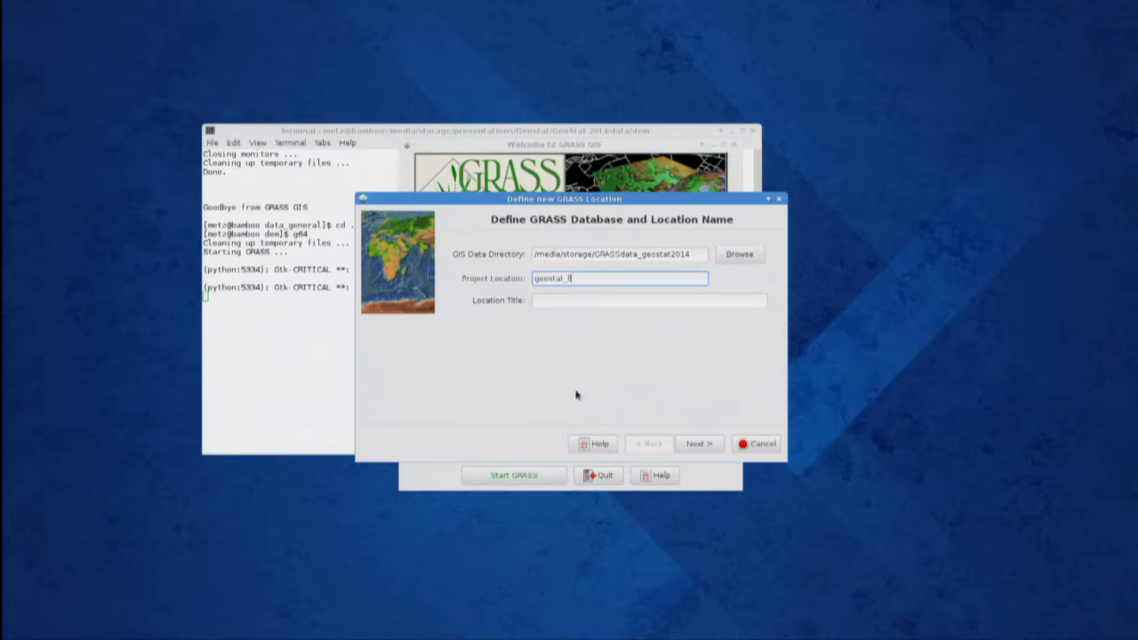
click(709, 447)
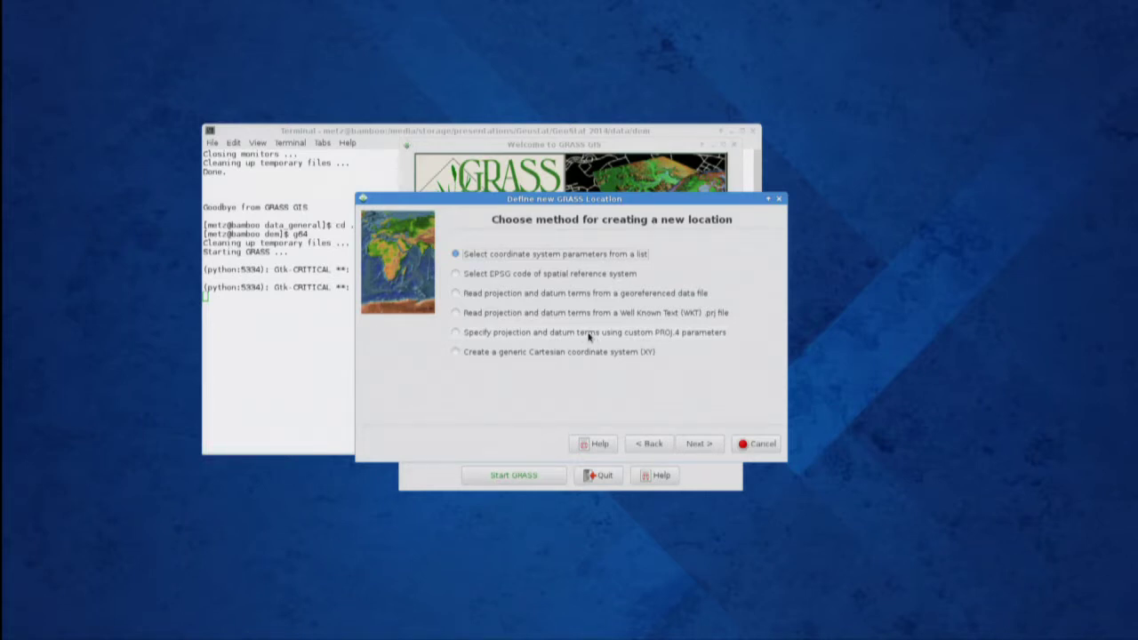
- Define the coordinate system from the parameter list, using the Latitude/Longitude (pseudo-projection) with code ll
click(694, 443)
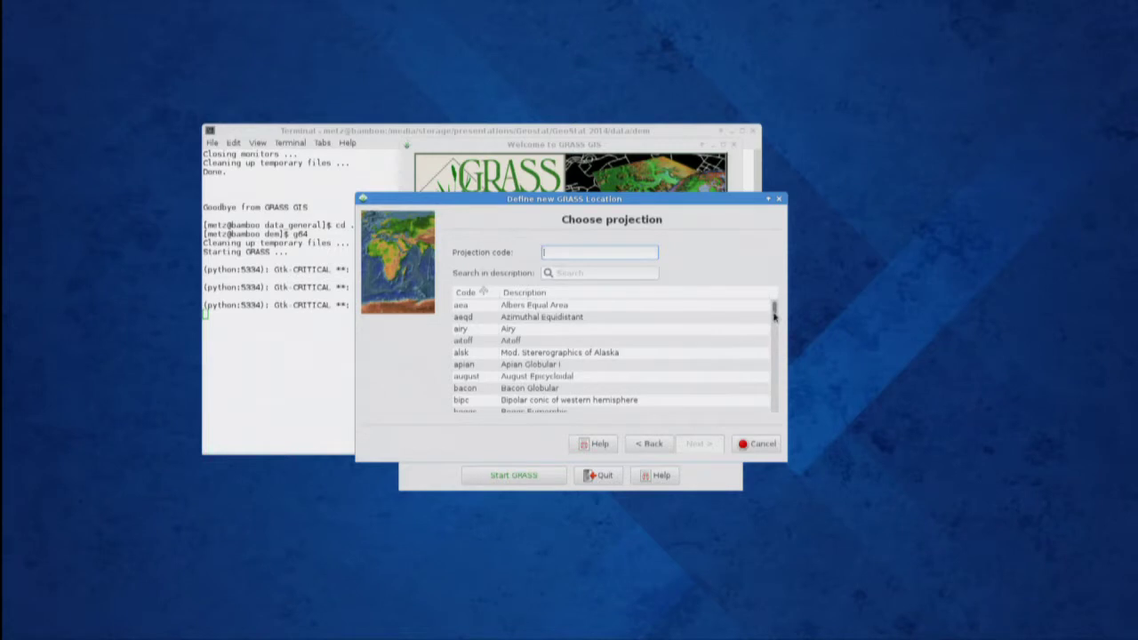
drag(775, 315, 716, 350)
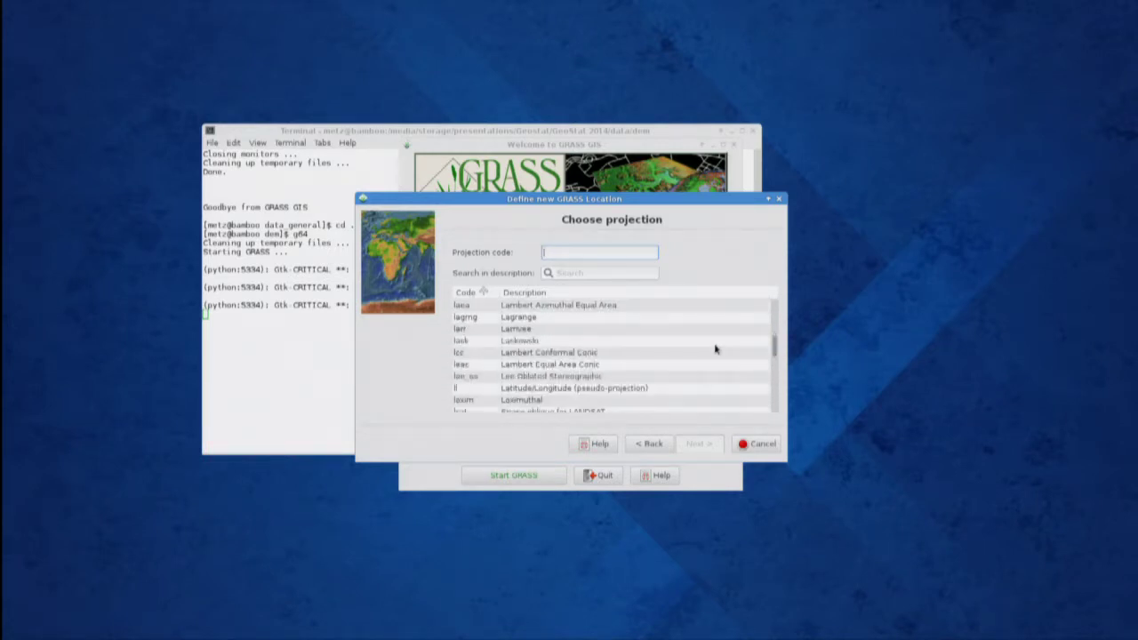
click(613, 389)
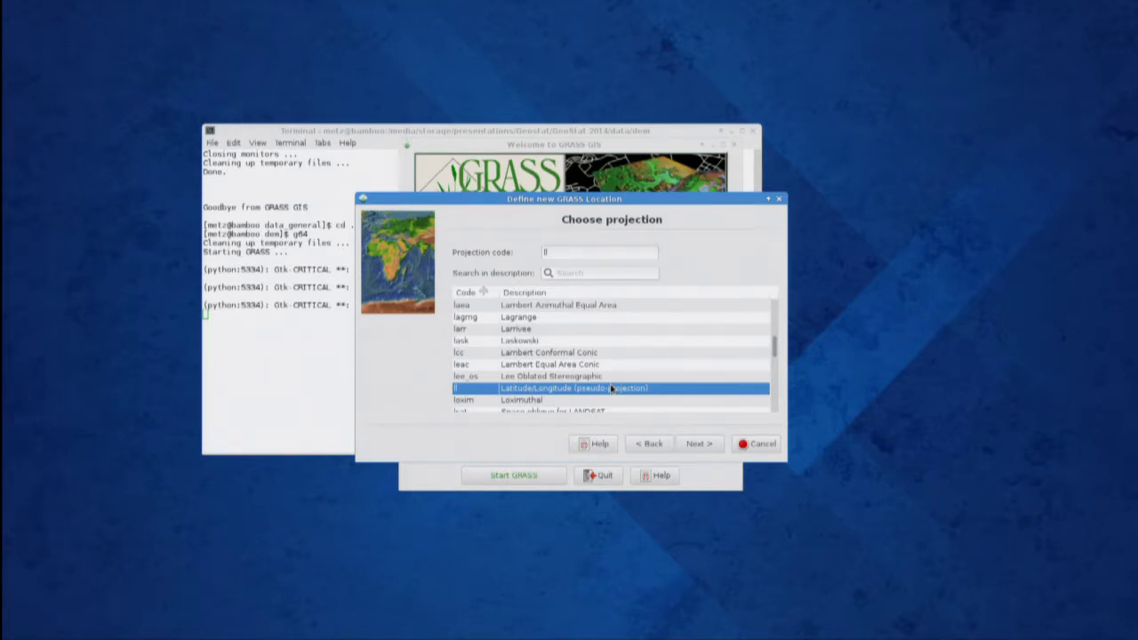
click(699, 443)
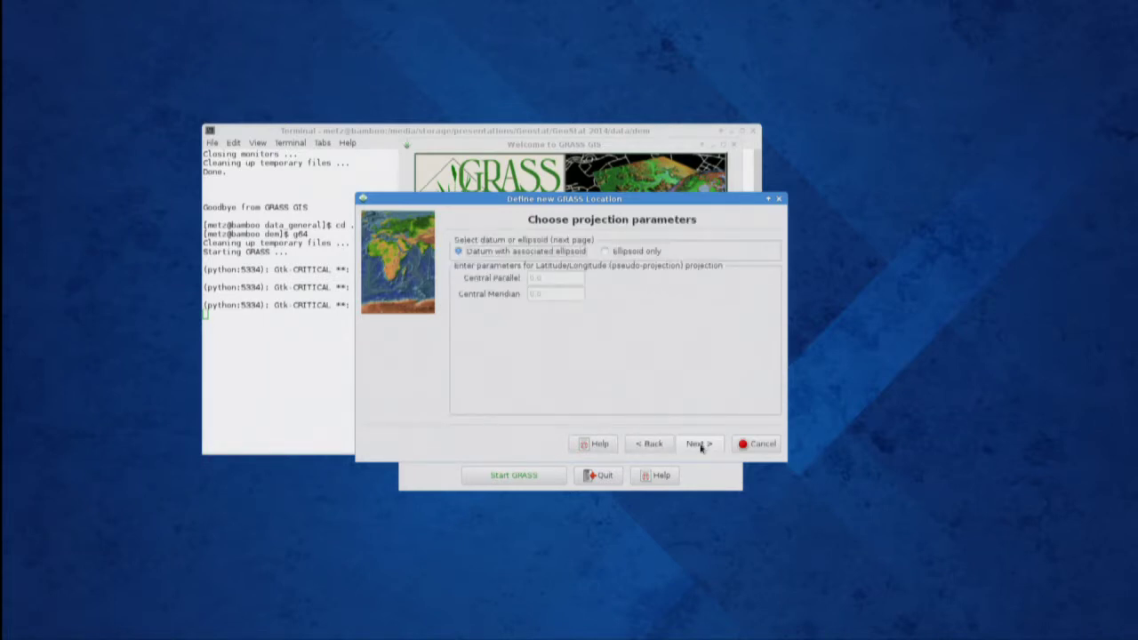
- Keep a datum with associated ellipsoid, choose the wgs84 datum, and accept datum transformation 1 for the whole wgs84 region
click(702, 447)
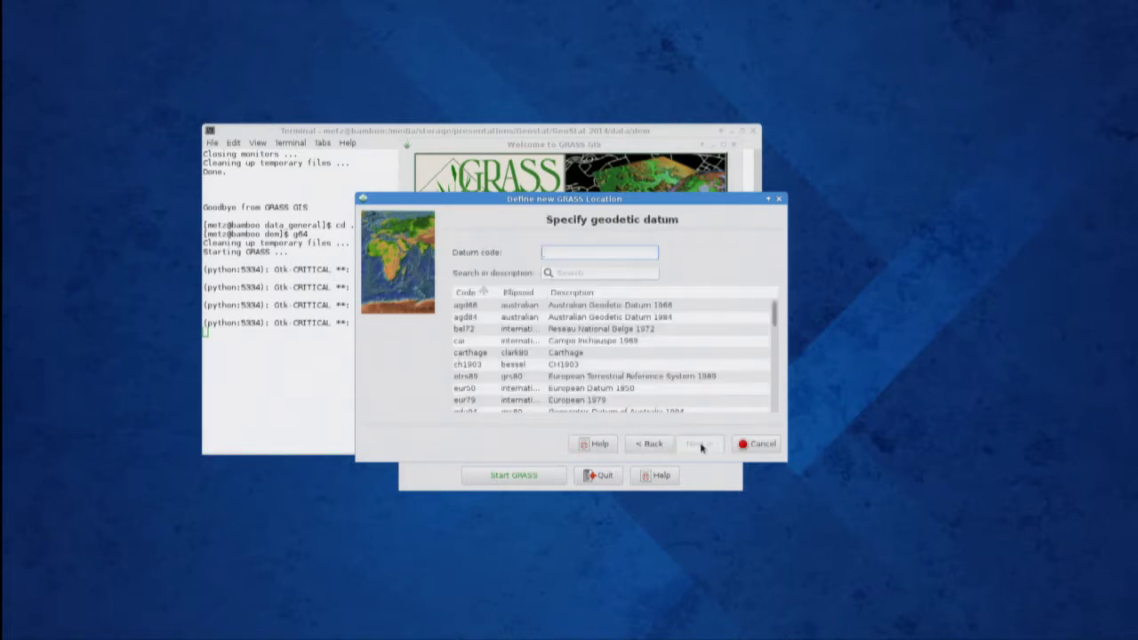
click(772, 347)
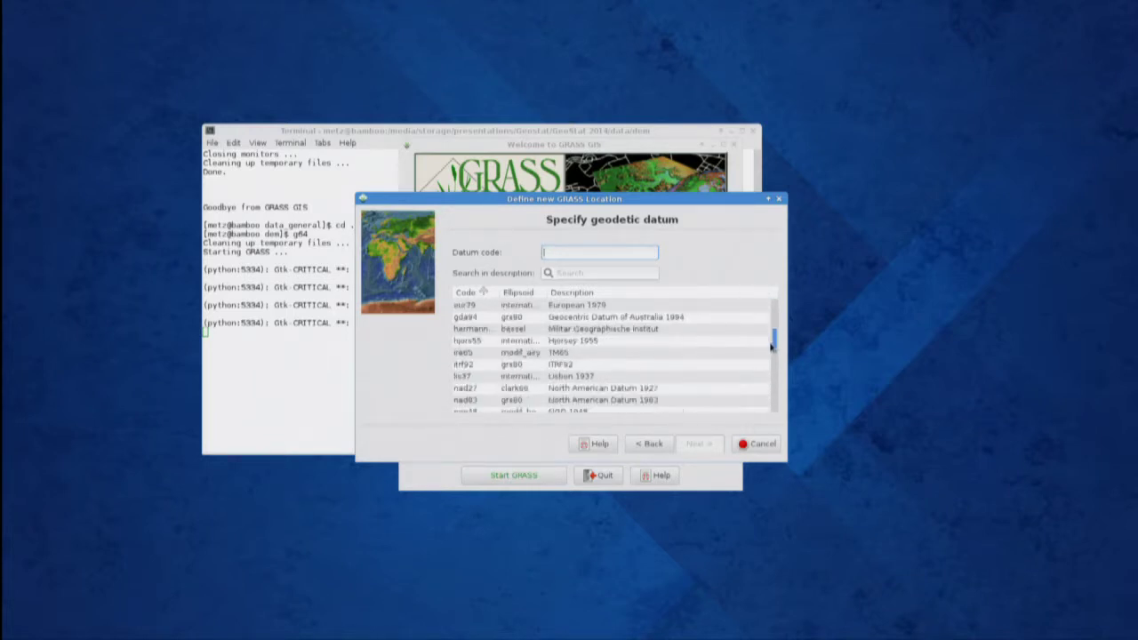
drag(772, 346, 773, 411)
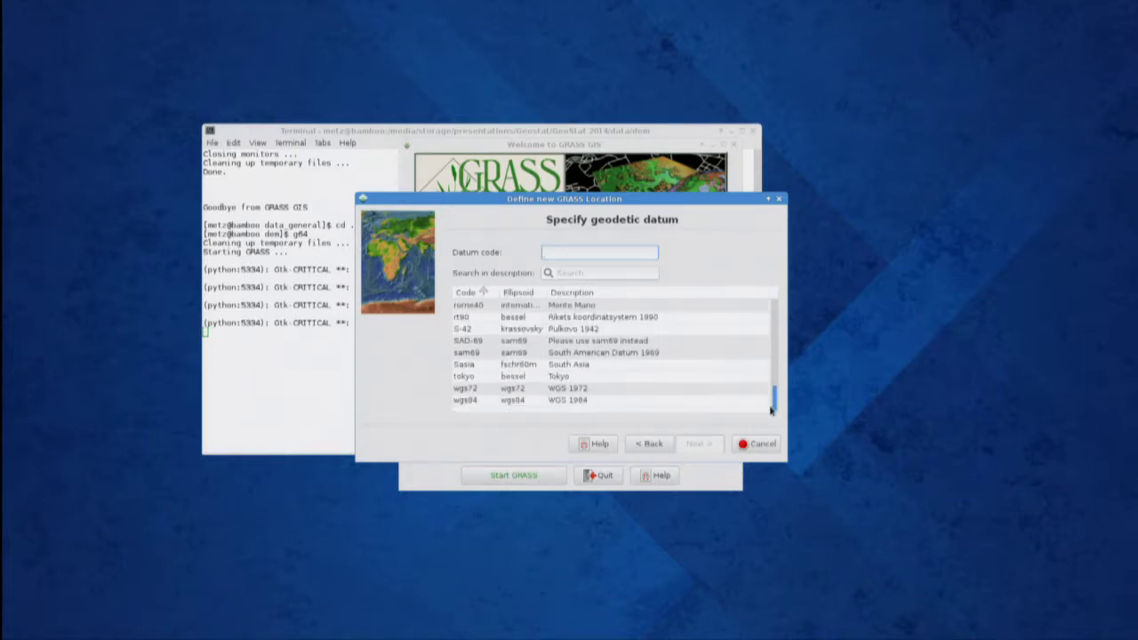
click(464, 403)
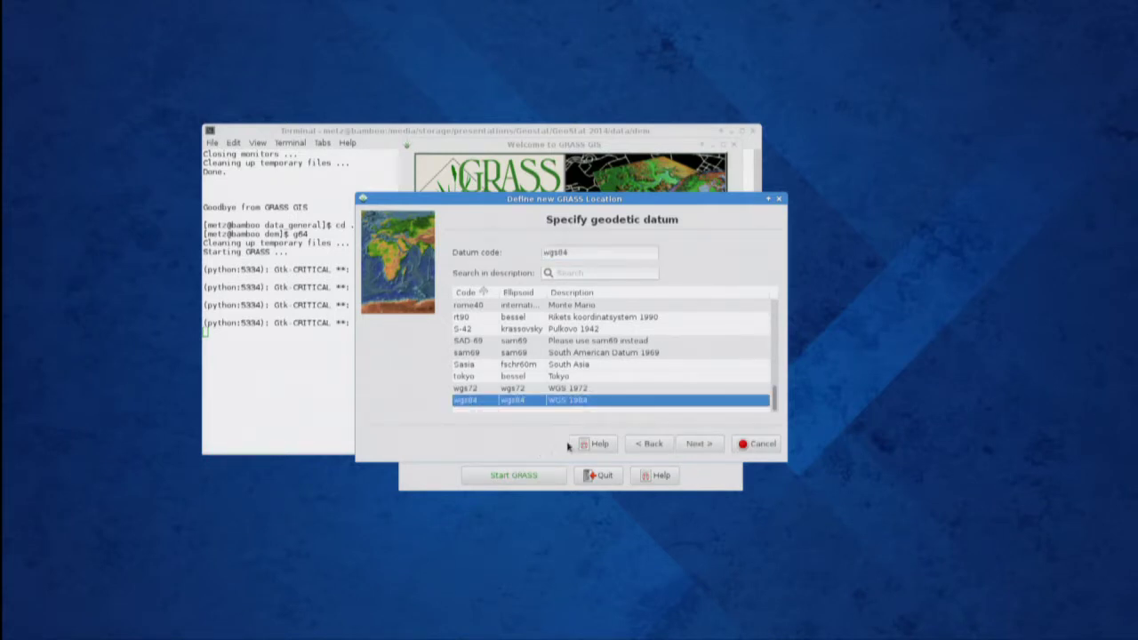
click(698, 444)
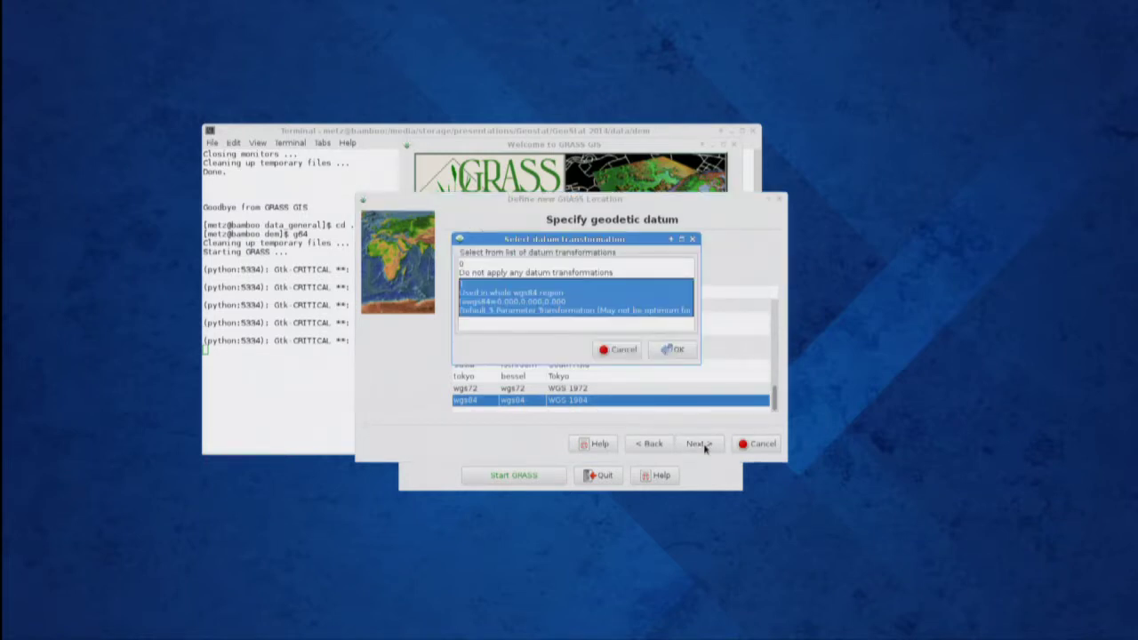
click(676, 352)
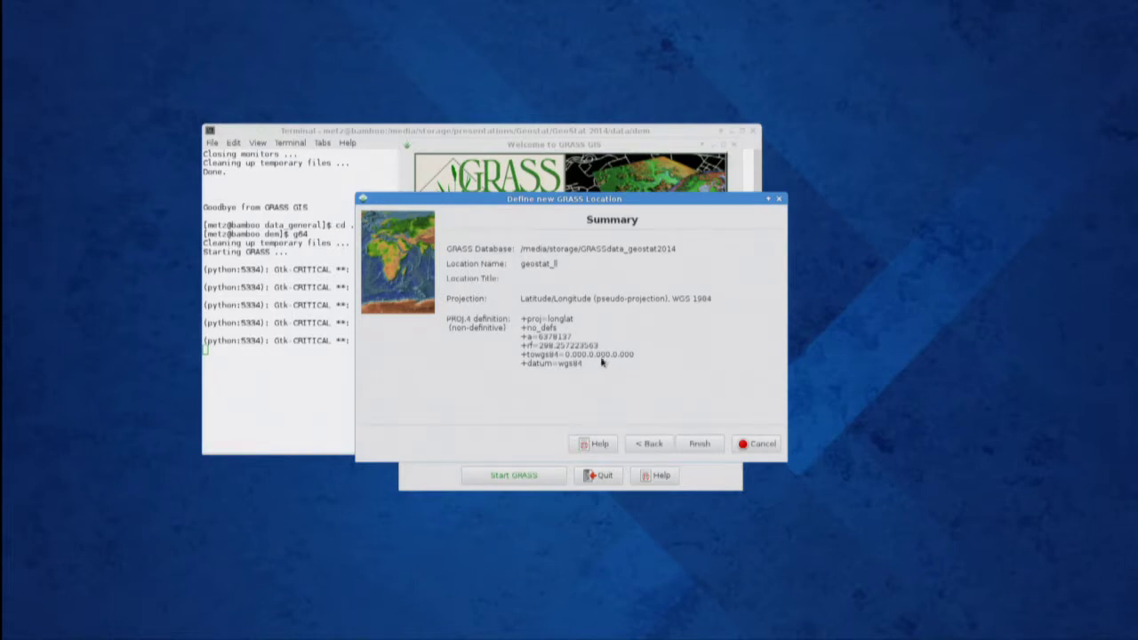
- Finish the new location without setting its default region, and create a mapset named bergen in it
click(699, 445)
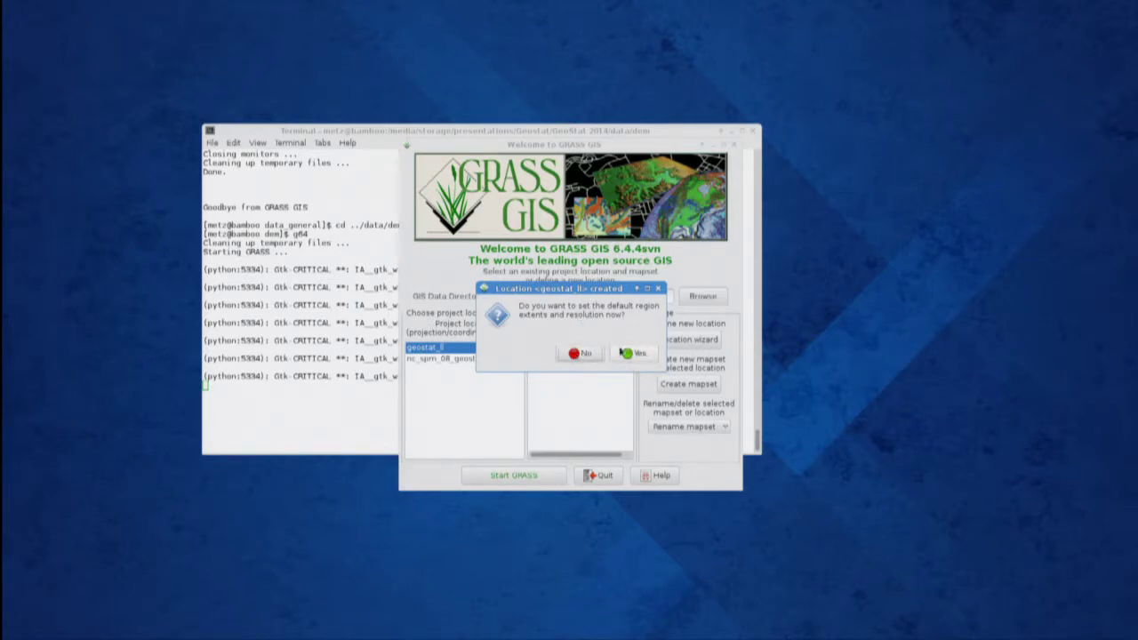
click(574, 354)
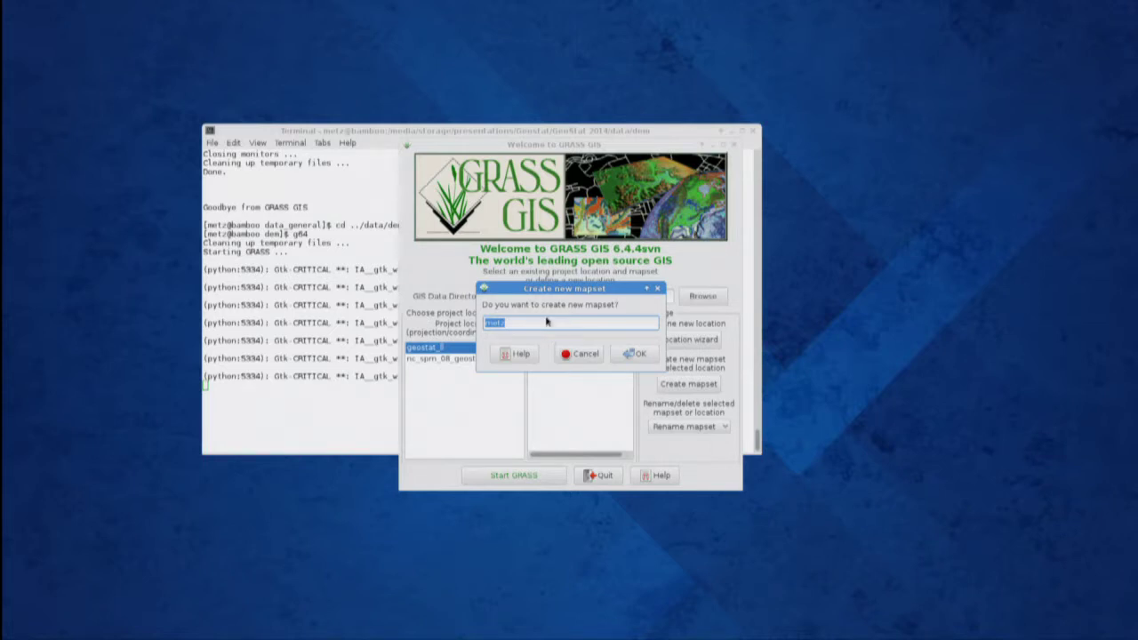
click(547, 323)
key(BackSpace)
key(BackSpace)
key(BackSpace)
key(BackSpace)
text(bergen)
click(645, 358)
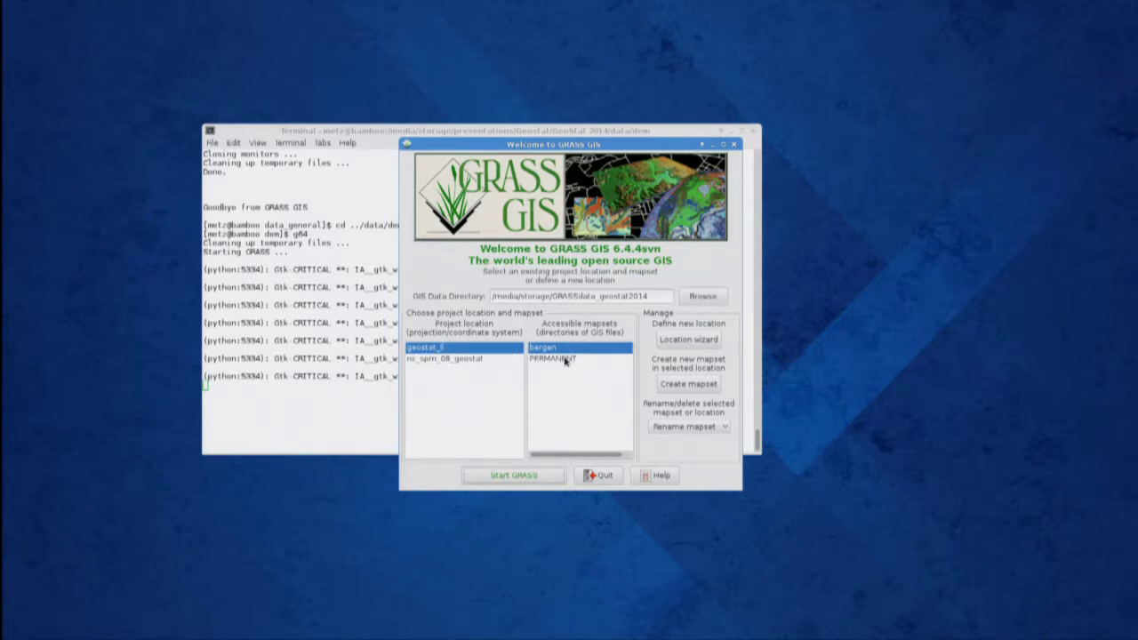
- Start a GRASS session in location geostat_ll with mapset bergen, and arrange the Layer Manager and Map Display side by side
click(455, 360)
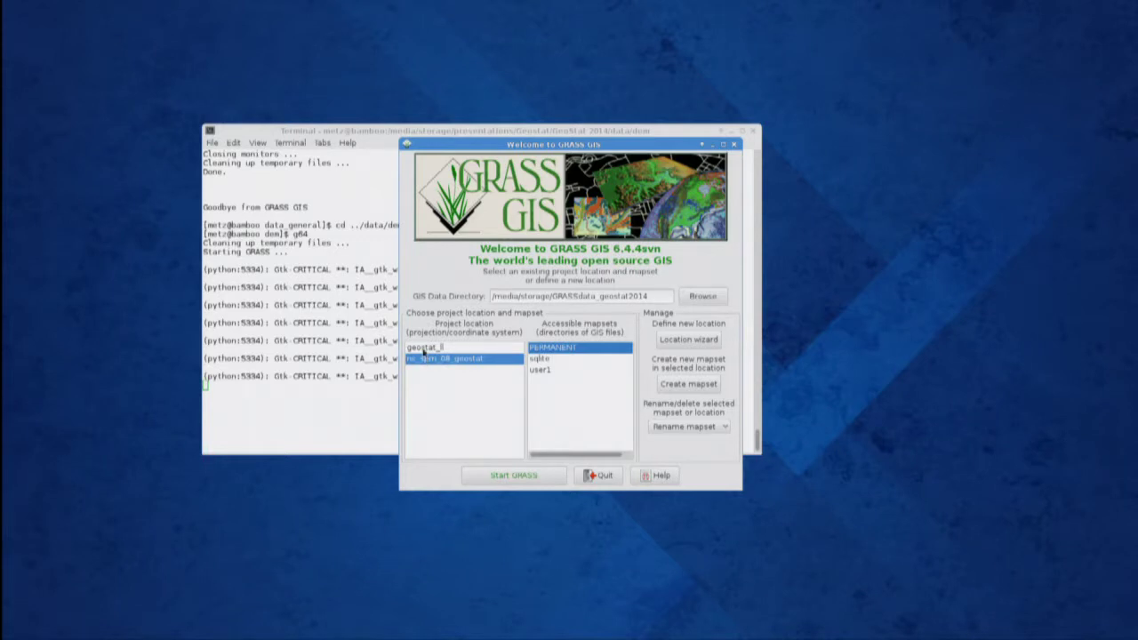
click(424, 348)
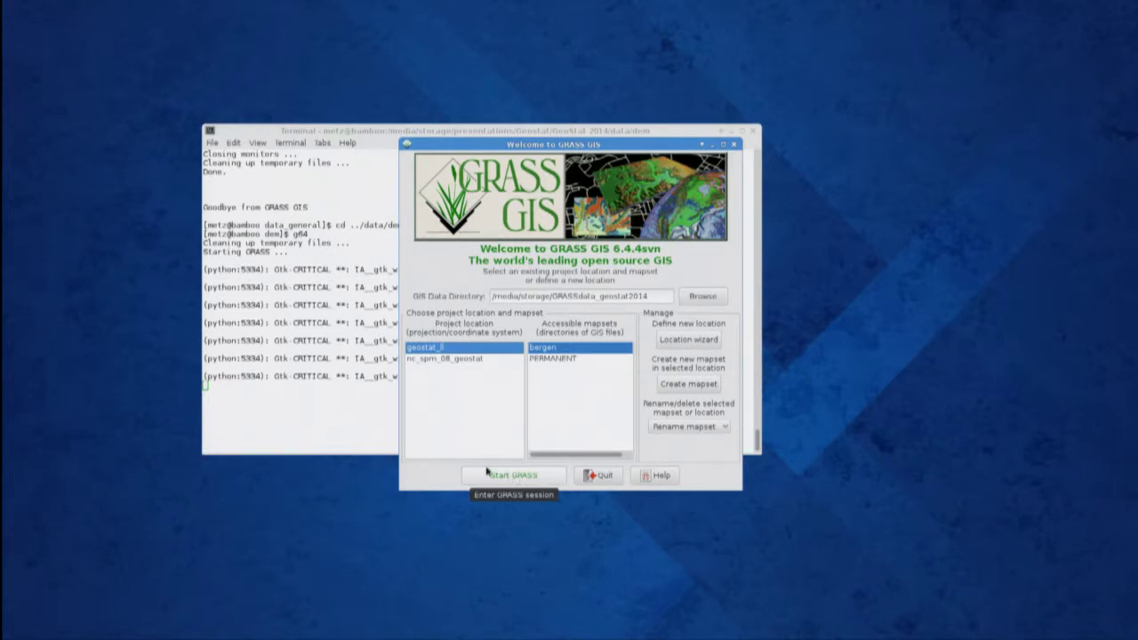
click(497, 477)
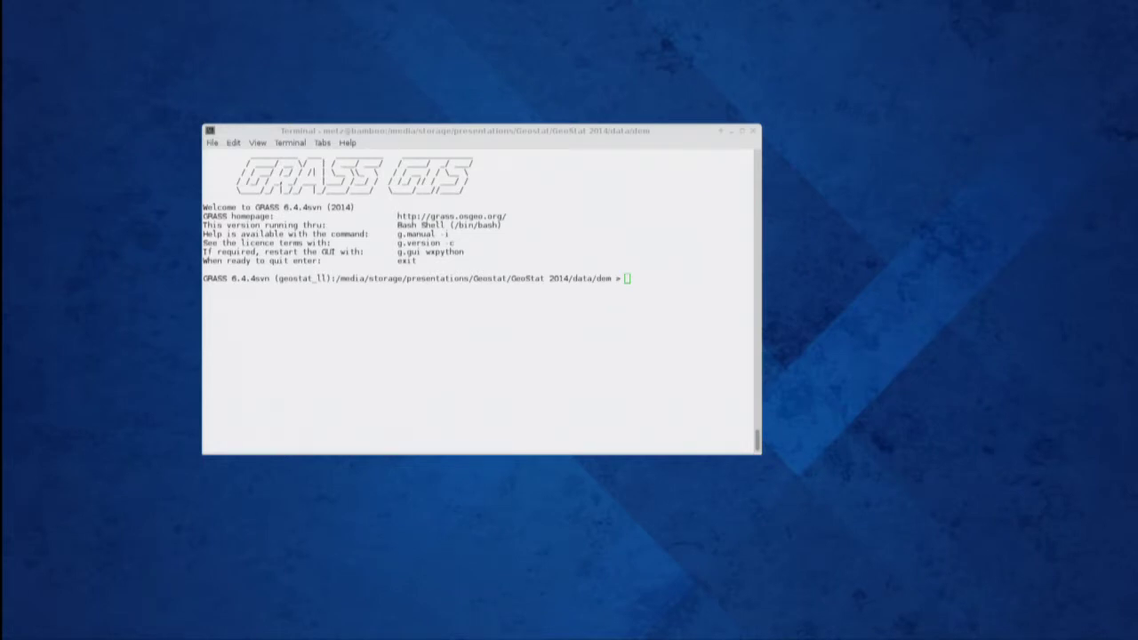
drag(0, 136, 836, 115)
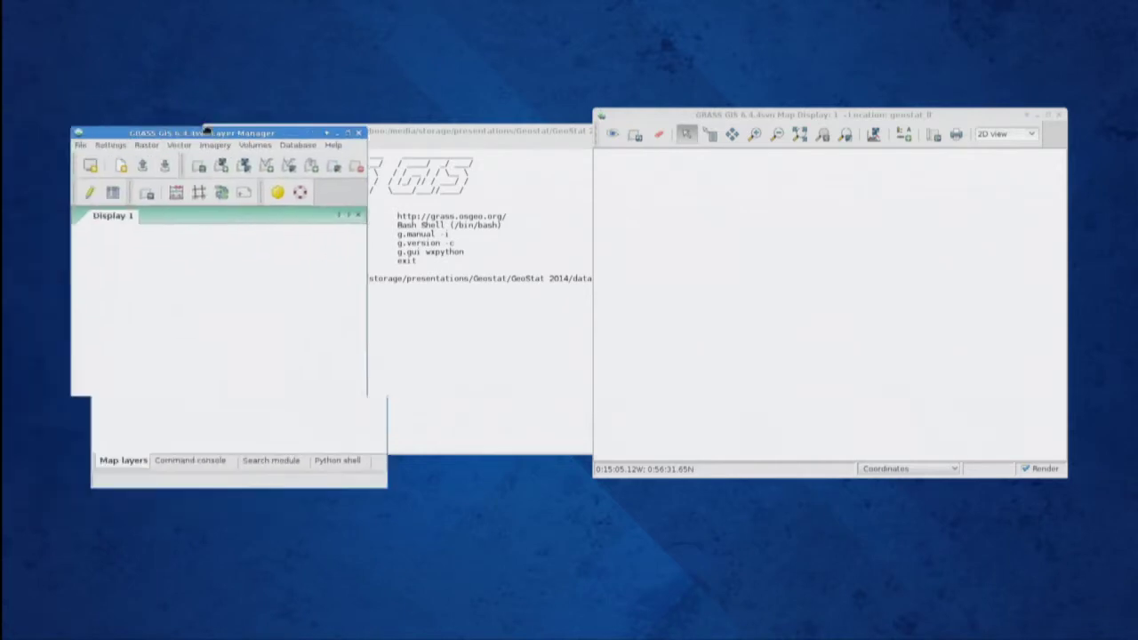
drag(195, 134, 241, 63)
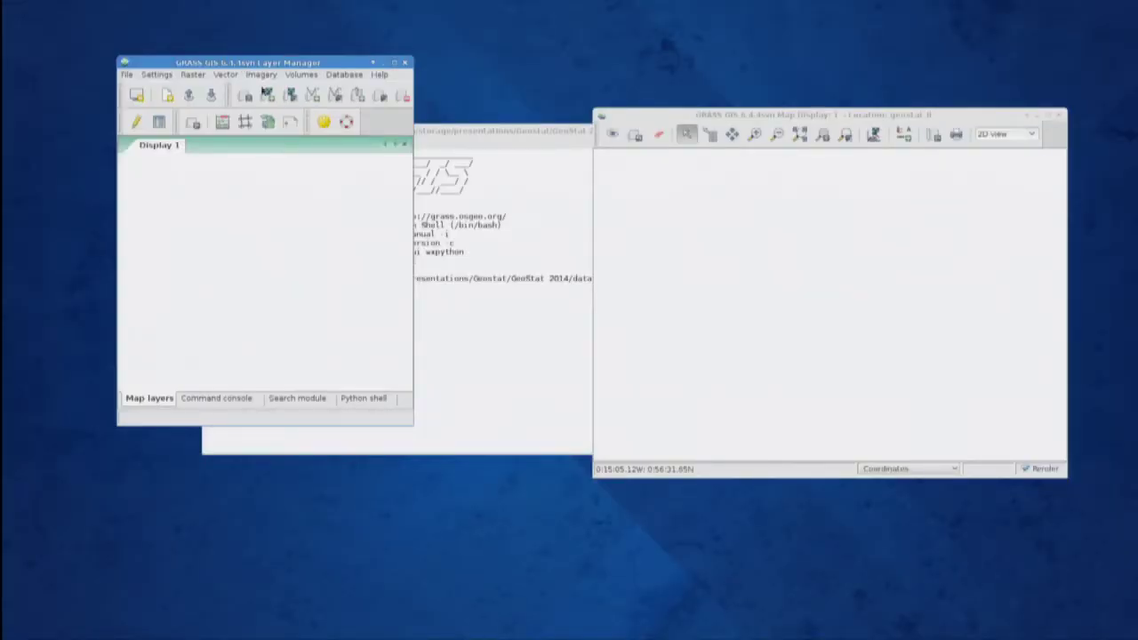
- Open the SRTM HGT import (r.in.srtm) and select N58E005.hgt.zip from the srtm_v2 folder as the input tile
click(127, 75)
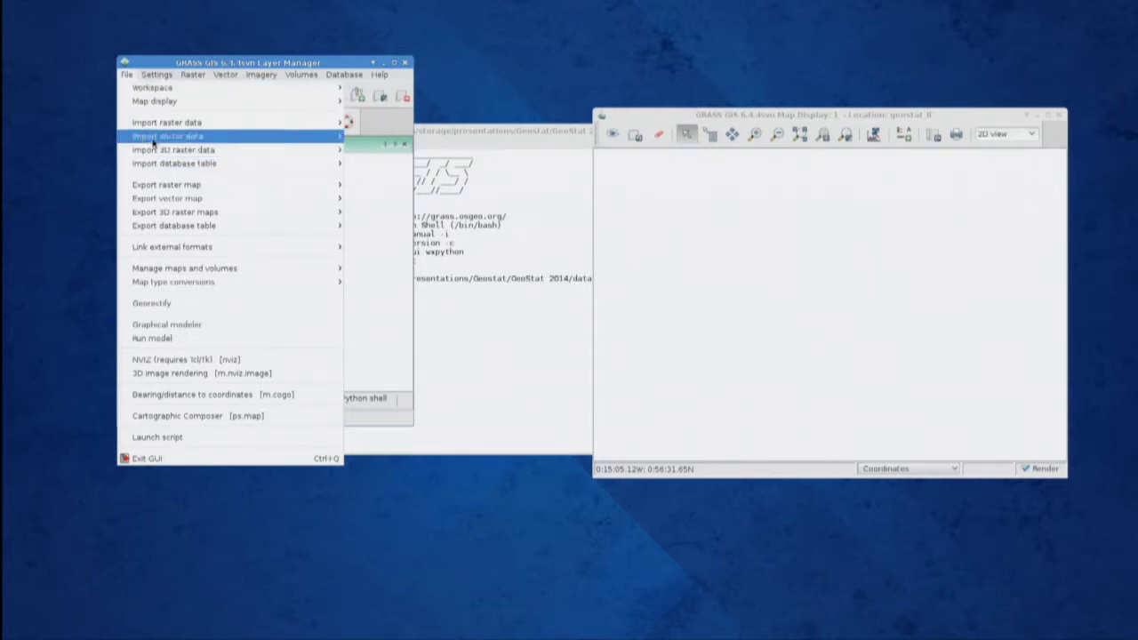
mouse_move(154, 123)
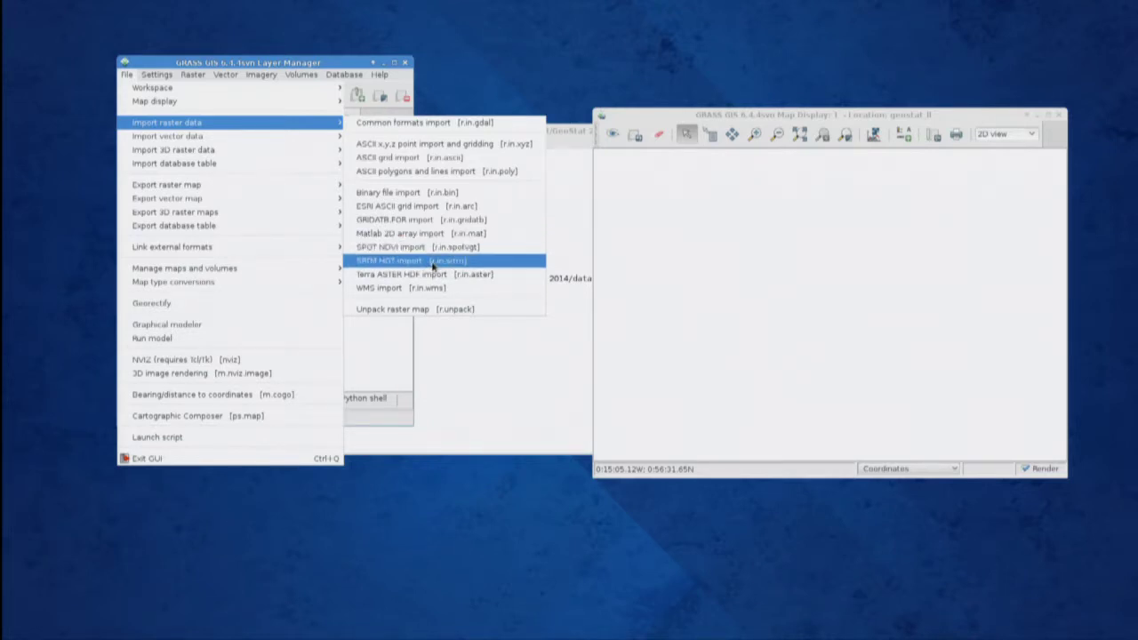
click(434, 263)
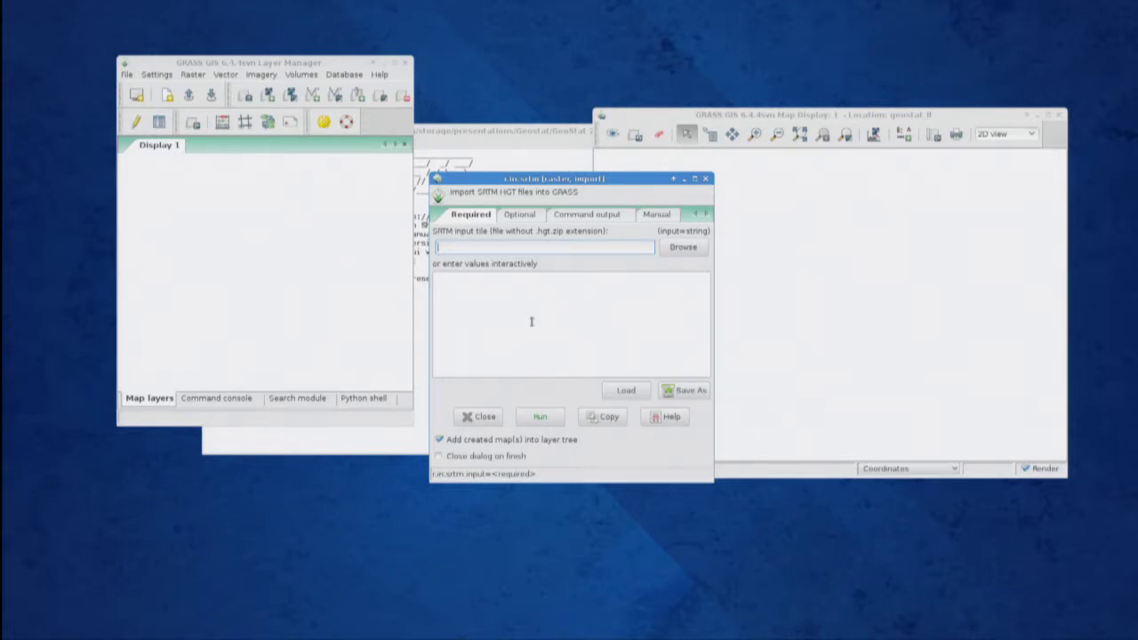
click(685, 248)
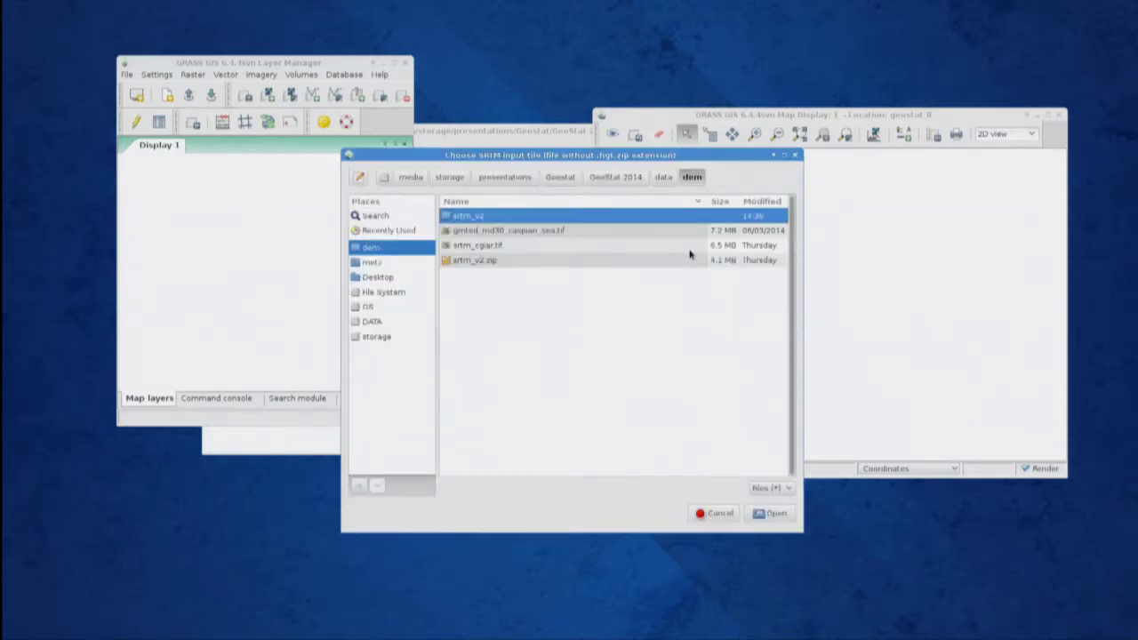
double_click(468, 217)
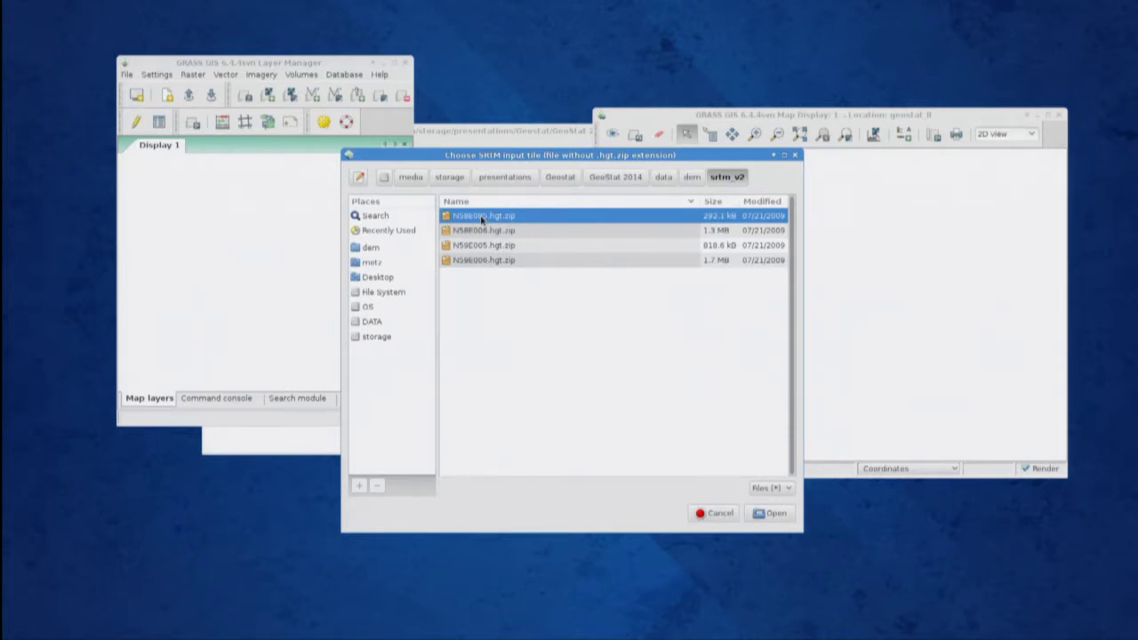
click(783, 515)
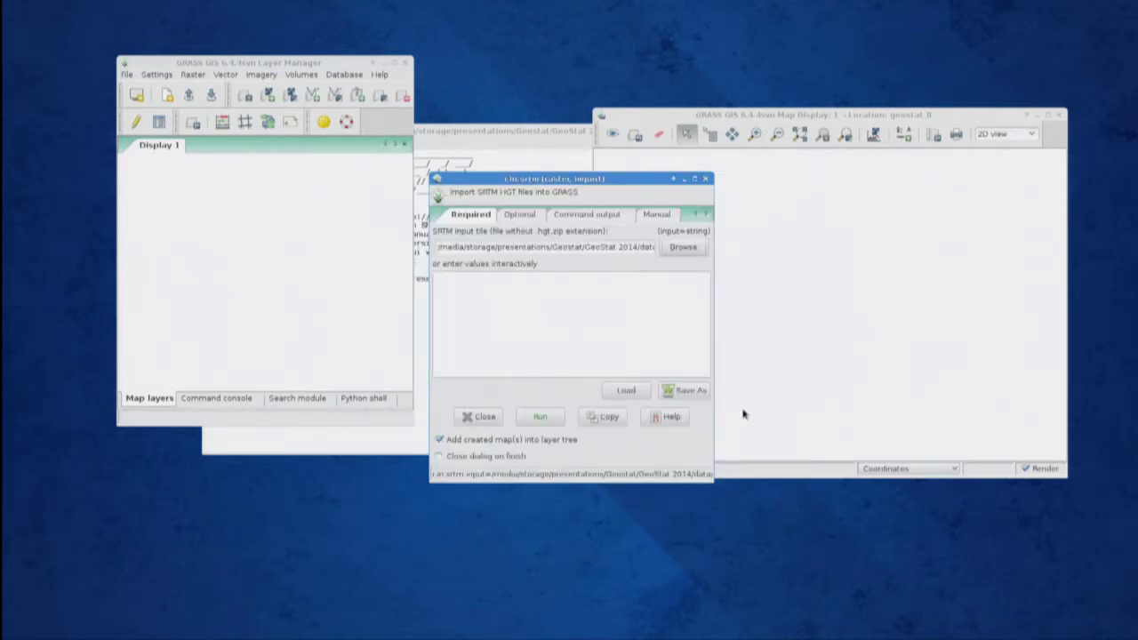
- Check the input tile's path and the optional import settings, and run the SRTM import
click(590, 247)
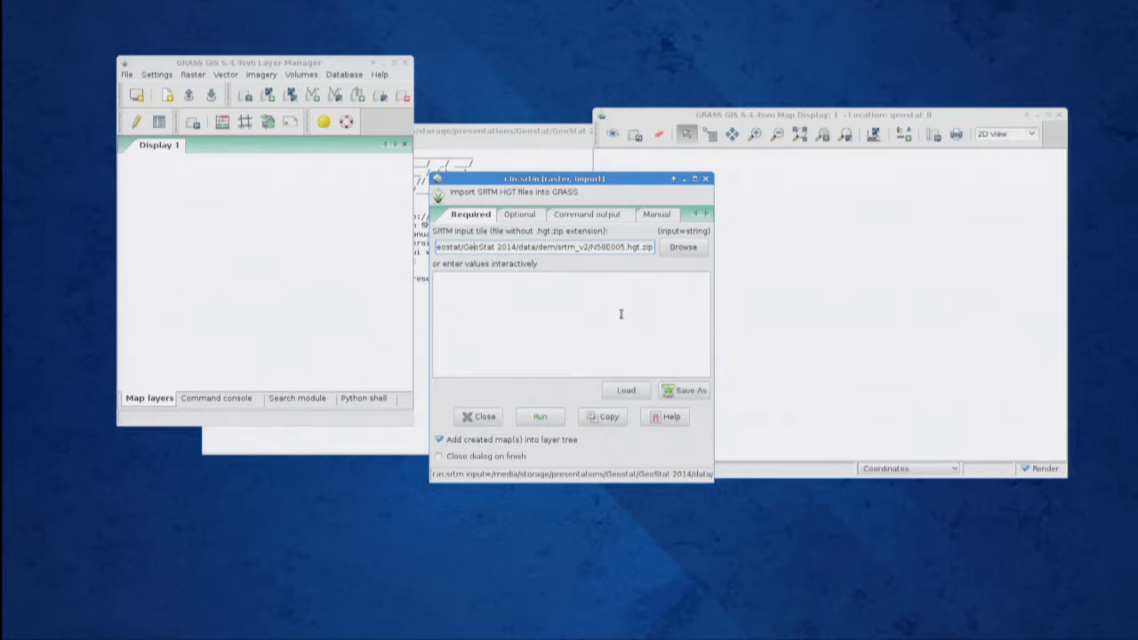
key(Right)
key(Right)
key(Right)
key(Right)
key(Right)
key(Right)
key(Right)
key(Right)
key(Right)
key(Right)
key(Right)
key(Right)
key(Right)
key(Right)
key(Right)
key(Right)
key(Right)
key(Right)
key(Right)
key(Right)
click(519, 218)
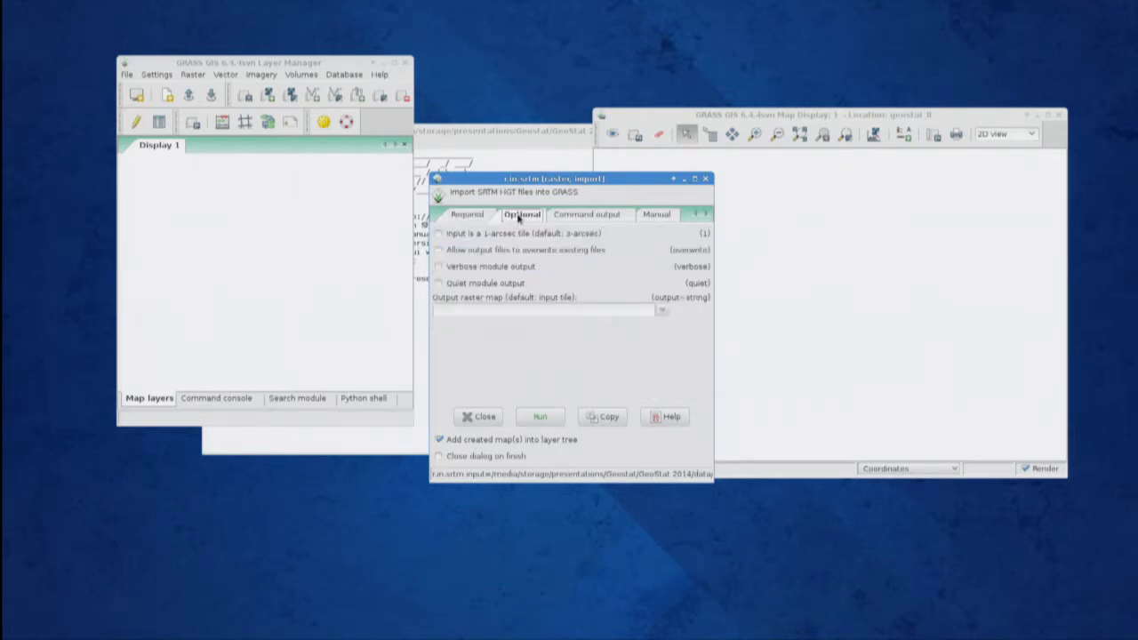
click(464, 217)
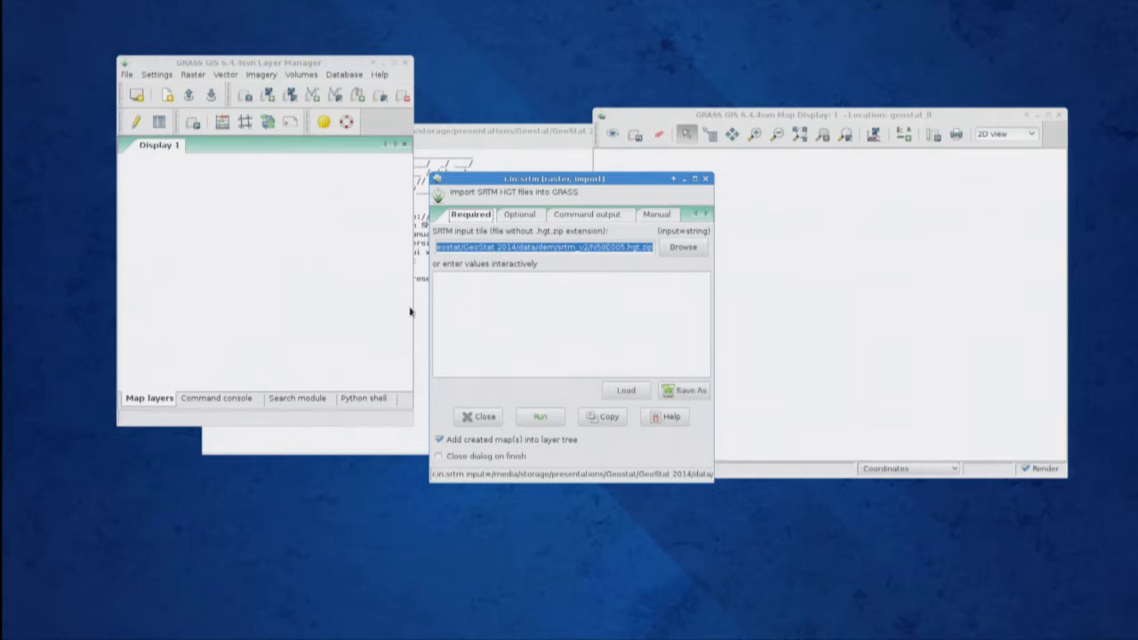
click(541, 418)
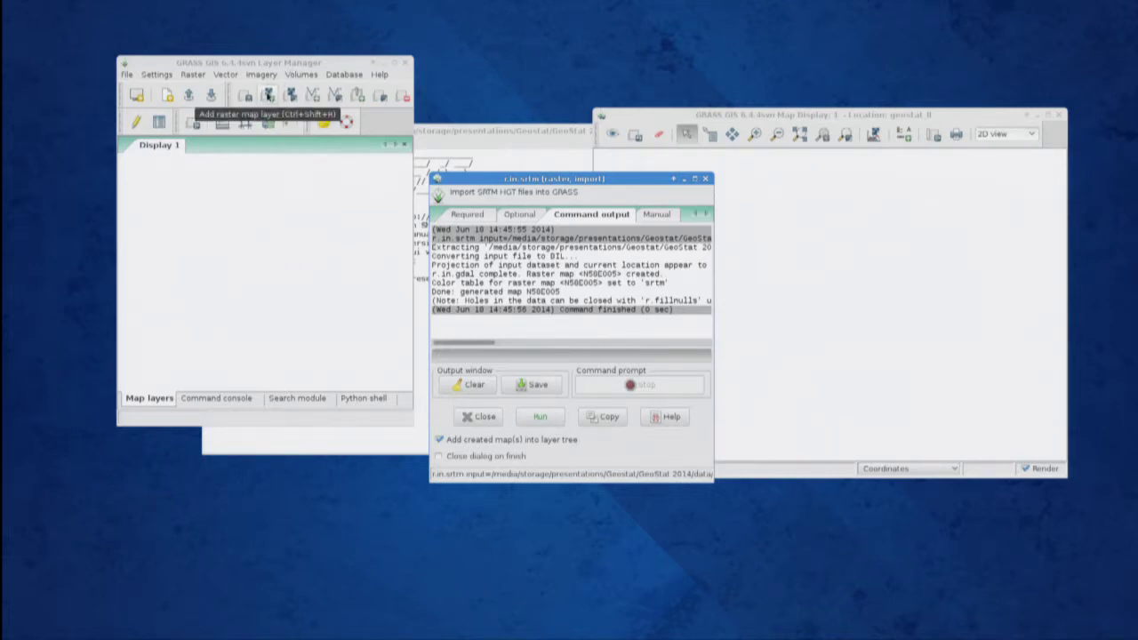
- Add the imported raster N58E005 from mapset bergen as a map layer and zoom the Map Display to its extent
click(267, 95)
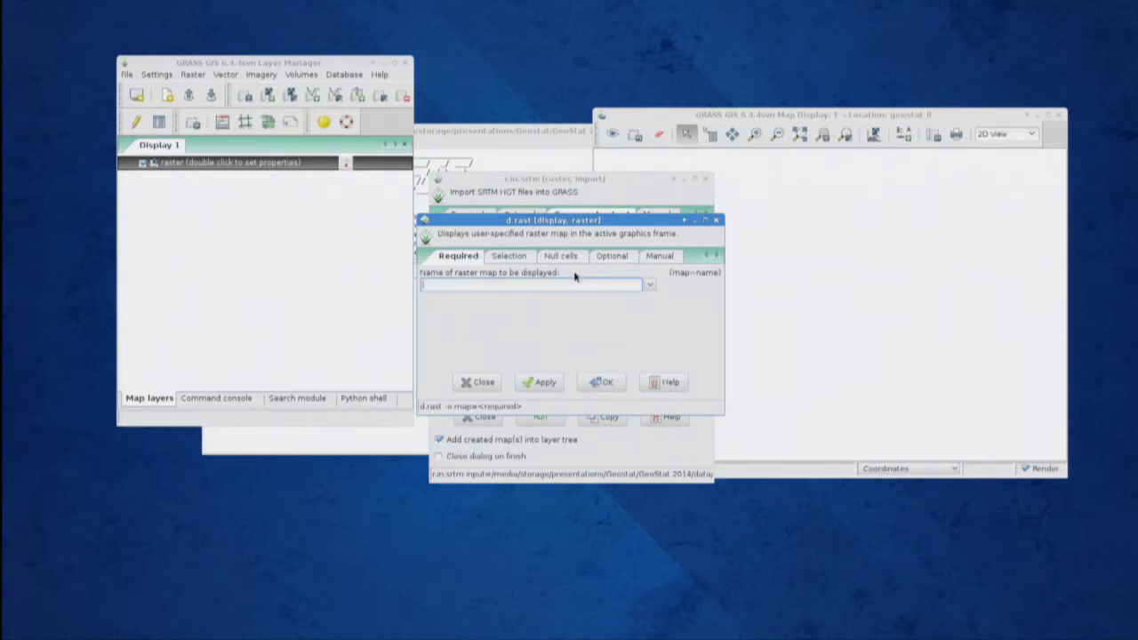
click(651, 284)
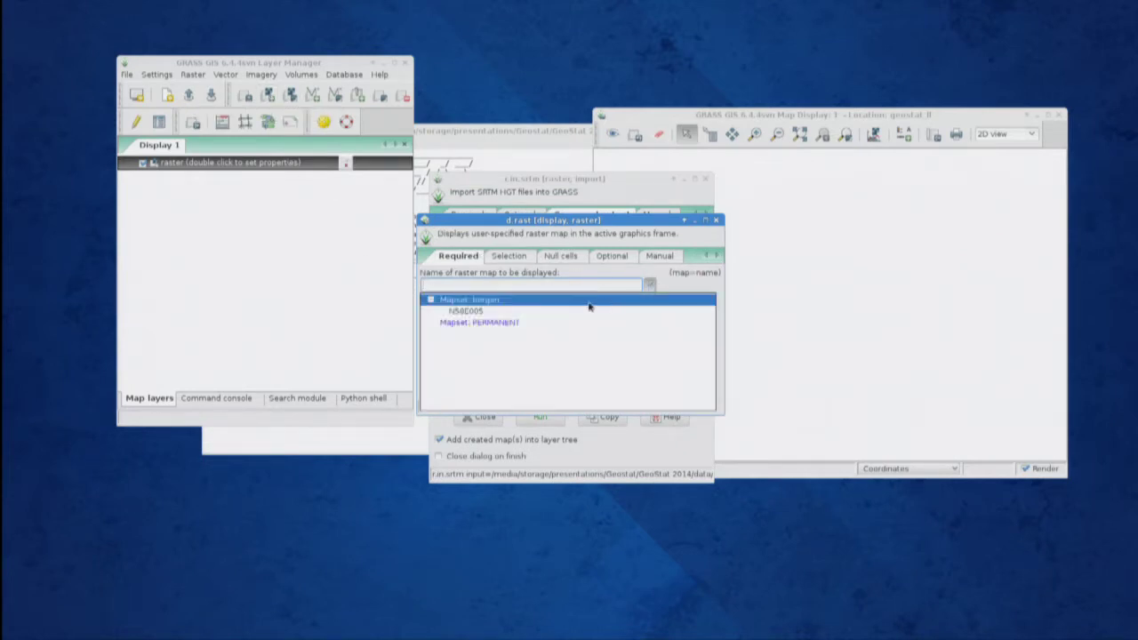
click(461, 313)
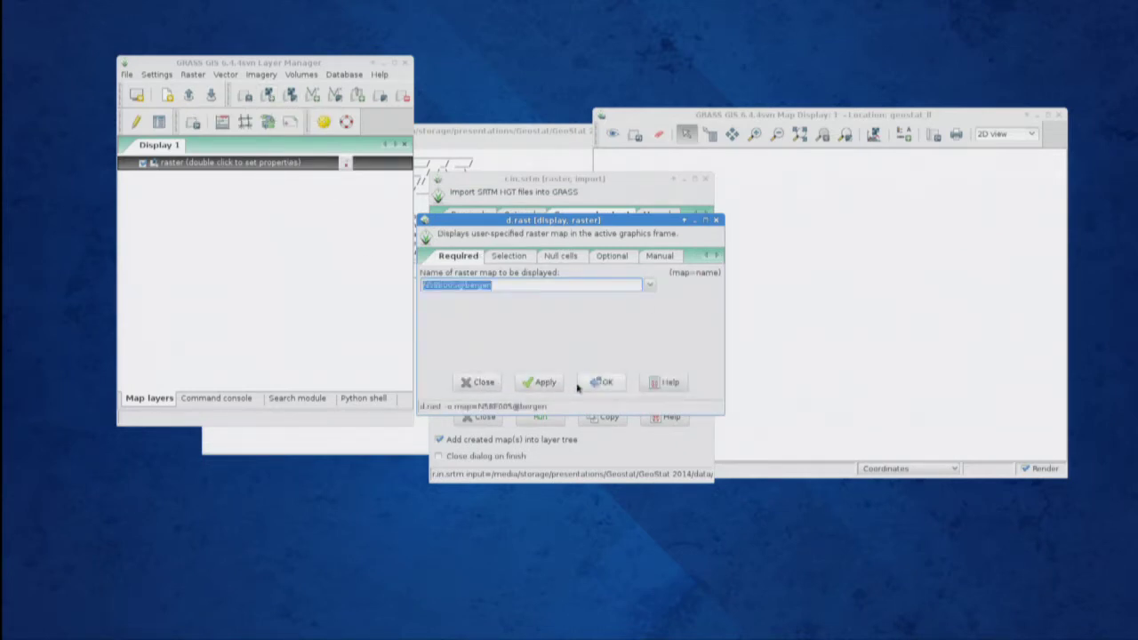
click(605, 383)
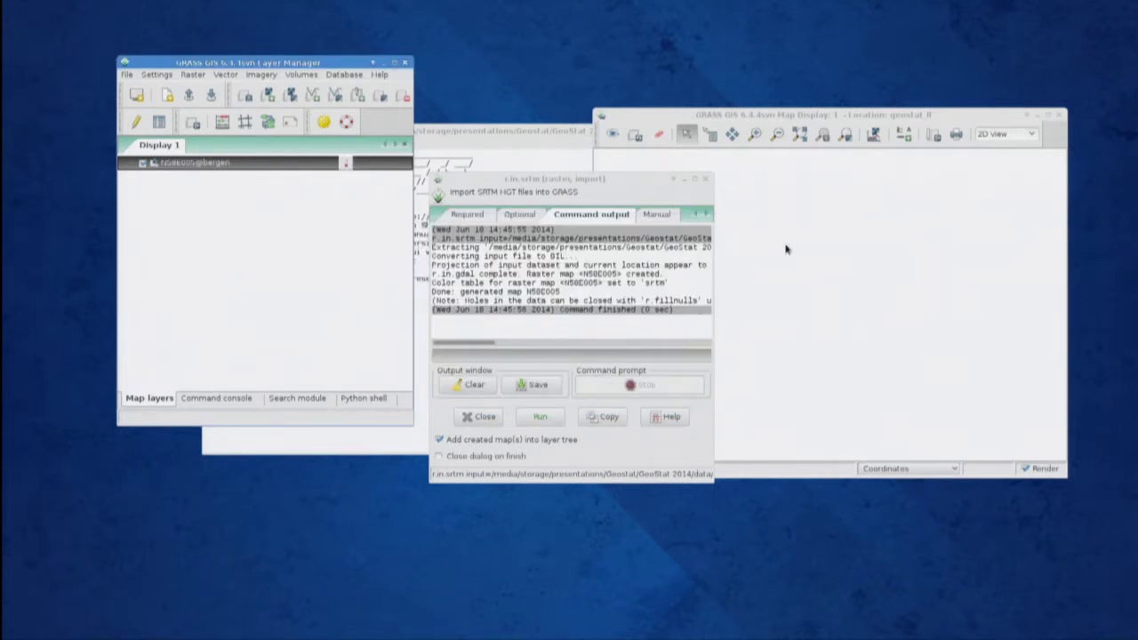
click(803, 125)
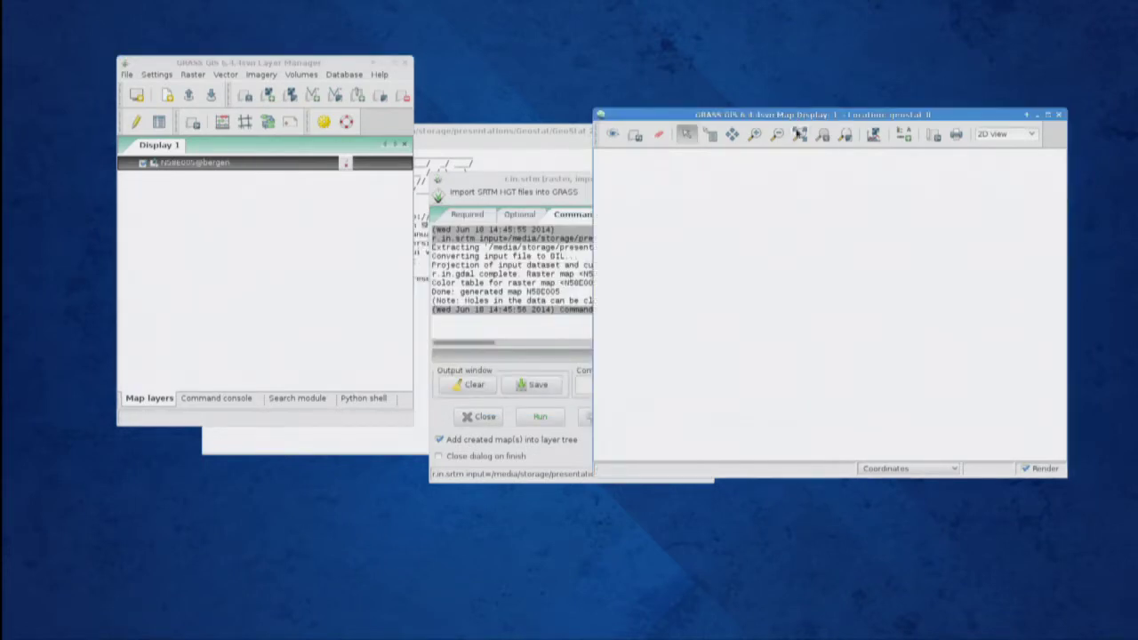
click(802, 135)
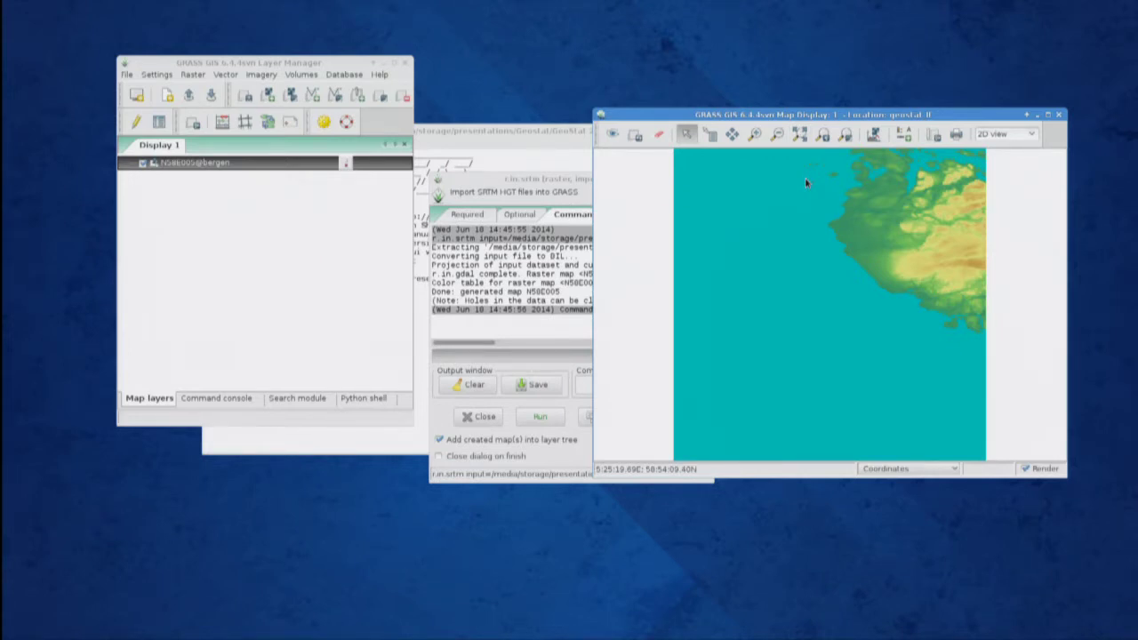
- In the GRASS terminal, list the dem folder, change into srtm_v2 and list the tile archives there with ls -l
click(531, 180)
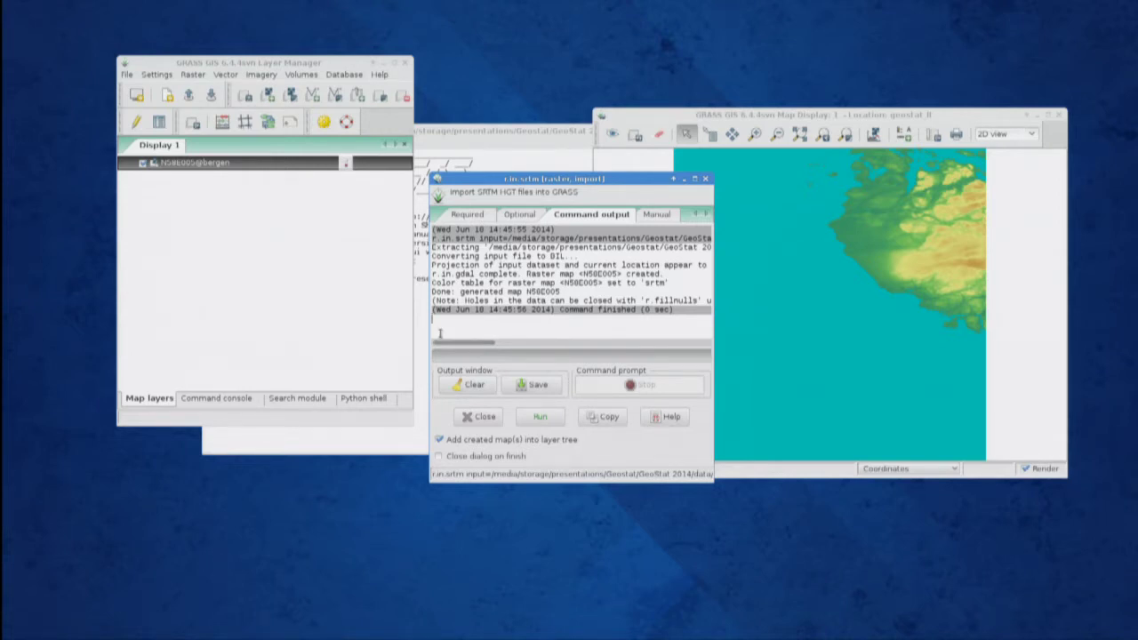
click(363, 442)
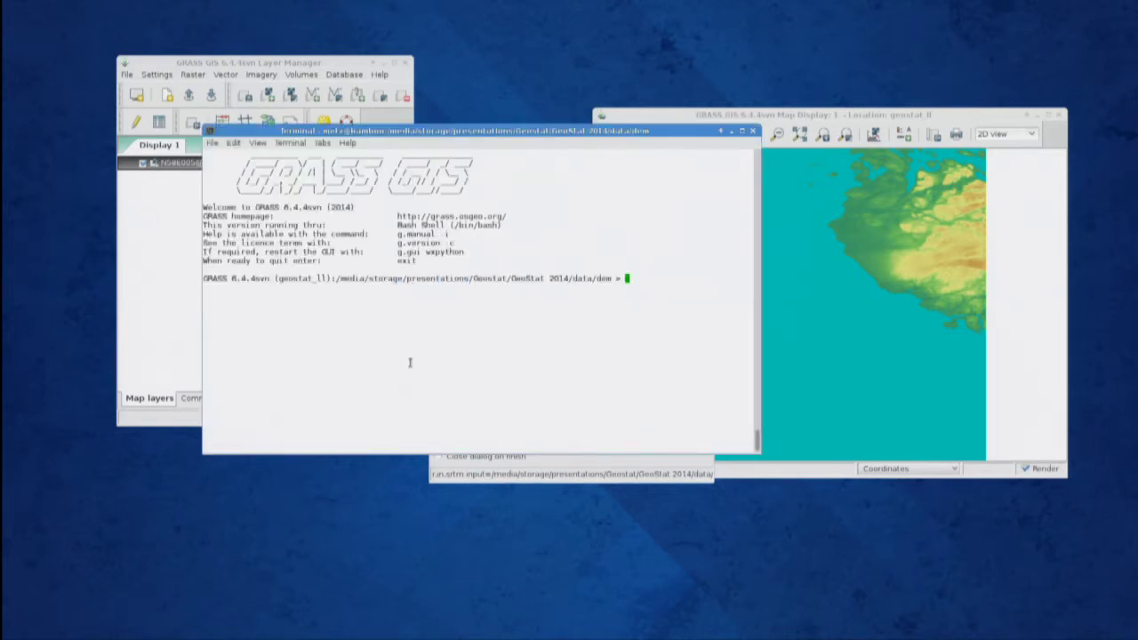
text(ls -l)
key(Return)
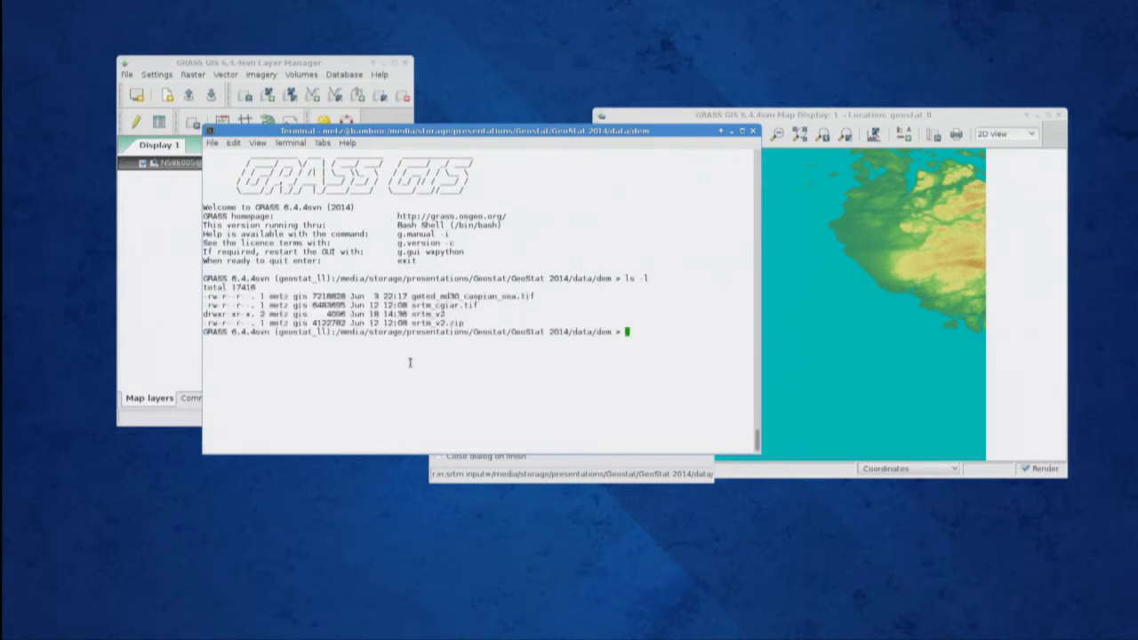
text(cd srtm_v2)
key(Return)
text(ls -)
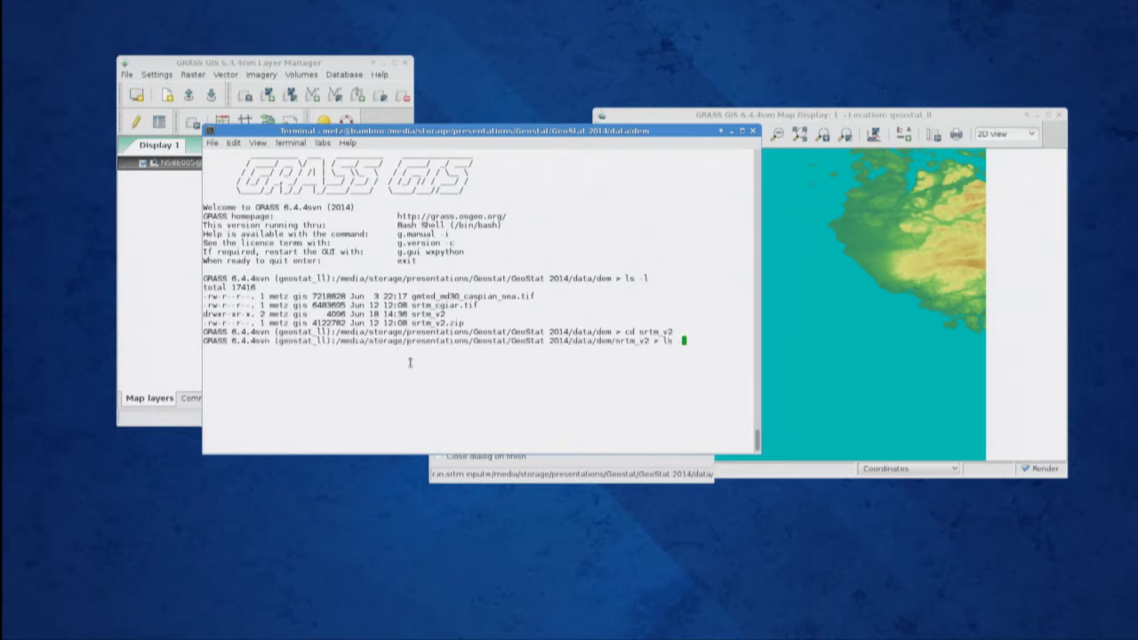
key(Return)
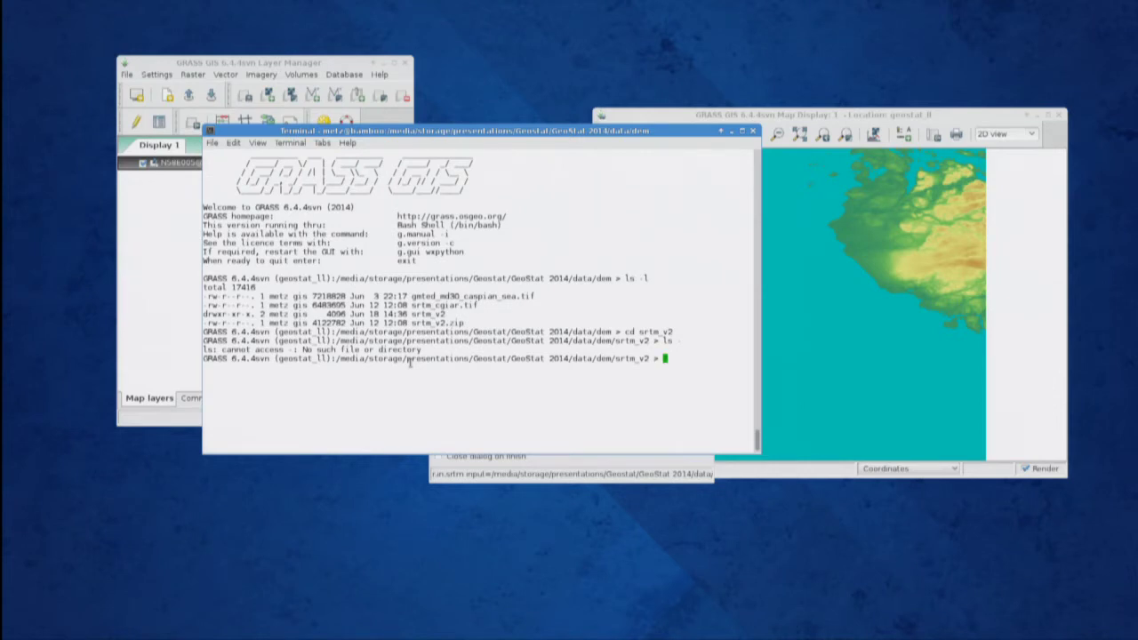
text(ls -l)
key(Return)
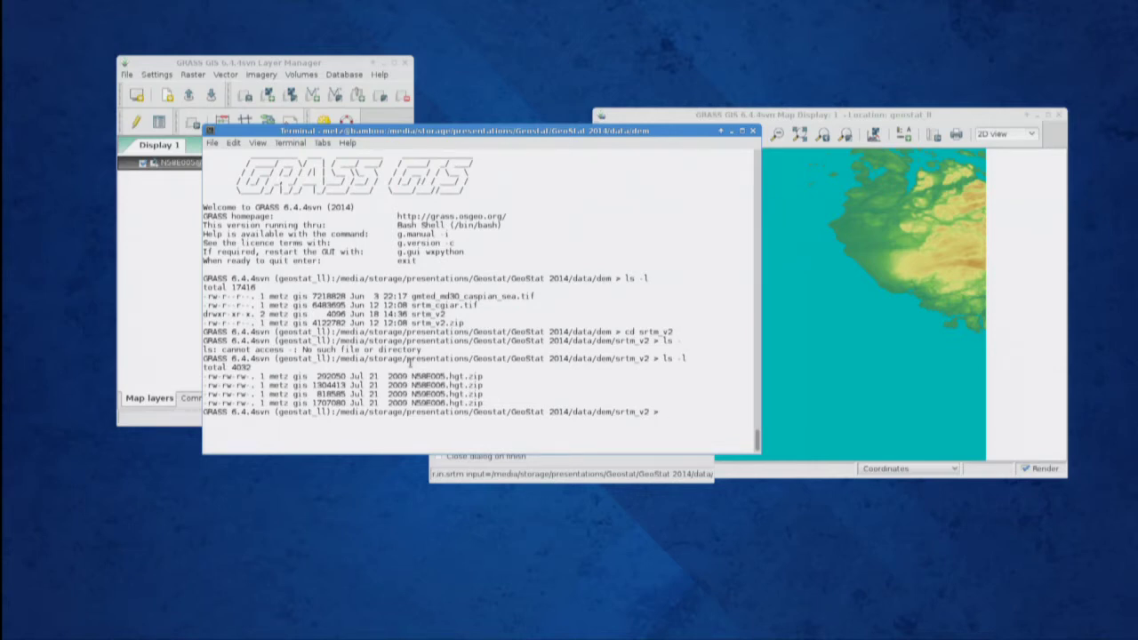
- Import all SRTM tiles, overwriting existing maps, with the loop: for tile in *.hgt.zip ; do r.in.srtm in=$tile --o ; done
text(for tile in *.hgt.zip ; do r.in.srtm)
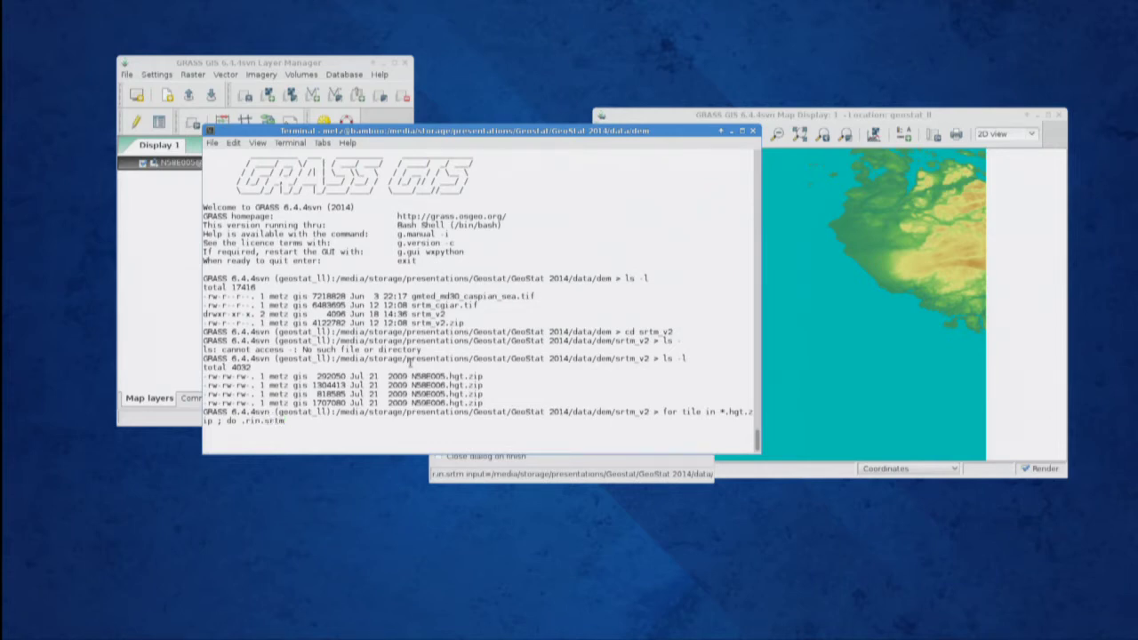
key(Left)
key(Left)
key(Left)
key(Left)
key(Left)
key(Left)
key(Left)
key(BackSpace)
text(.)
key(End)
text(in=$tile ; done)
key(Left)
key(Left)
key(Left)
key(Left)
key(Left)
key(Left)
key(Left)
text(-o)
key(Return)
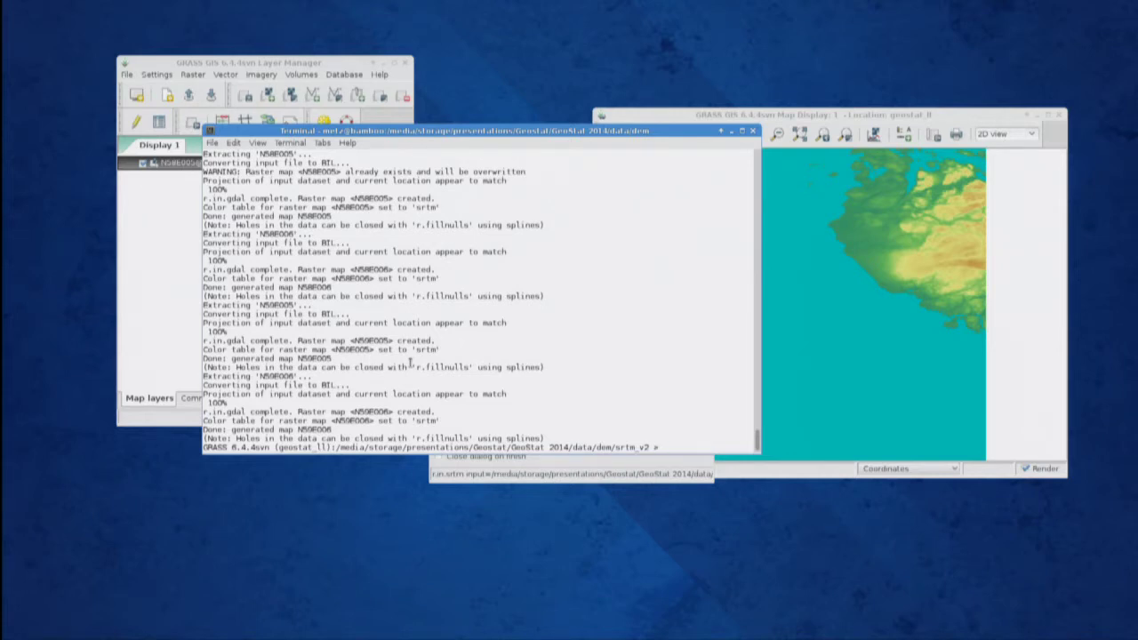
- Switch to the r.in.srtm import dialog, shift it aside and copy its current command string to the clipboard
scroll(353, 347, up, 4)
scroll(353, 347, up, 1)
key(alt+Tab)
key(alt+Tab)
key(alt+Tab)
key(alt+Tab)
key(alt+Tab)
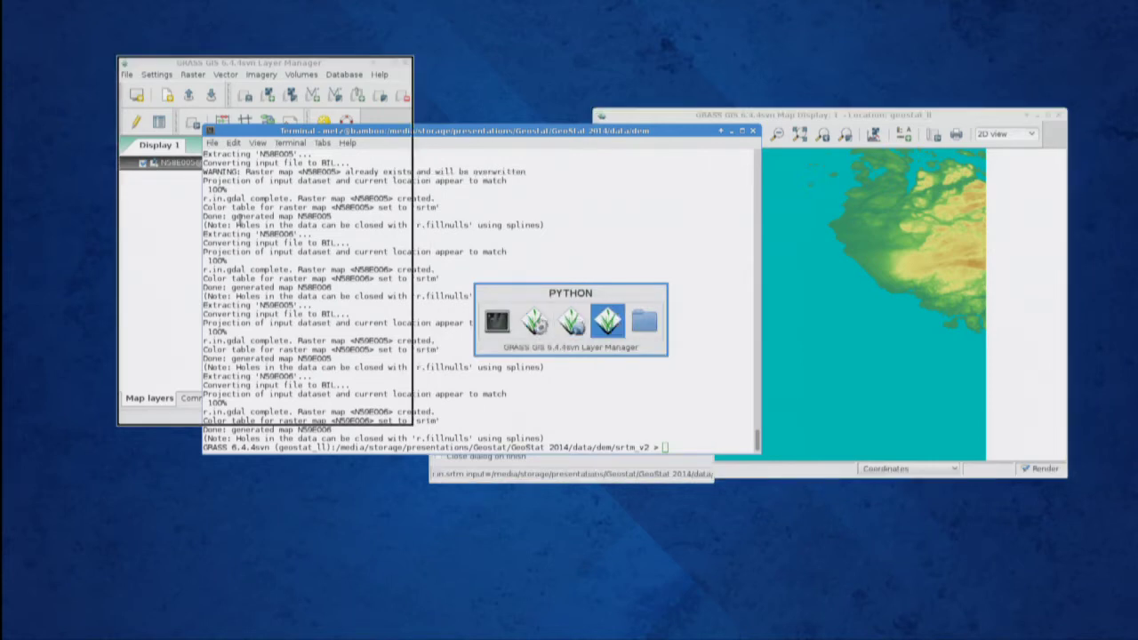
key(alt+Tab)
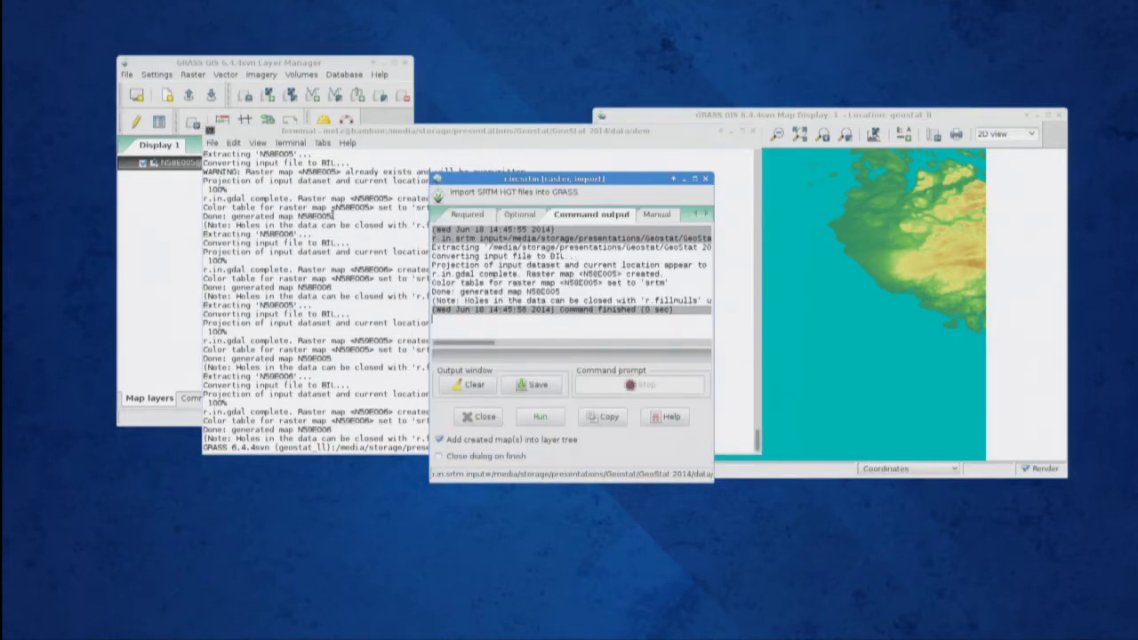
drag(527, 181, 454, 175)
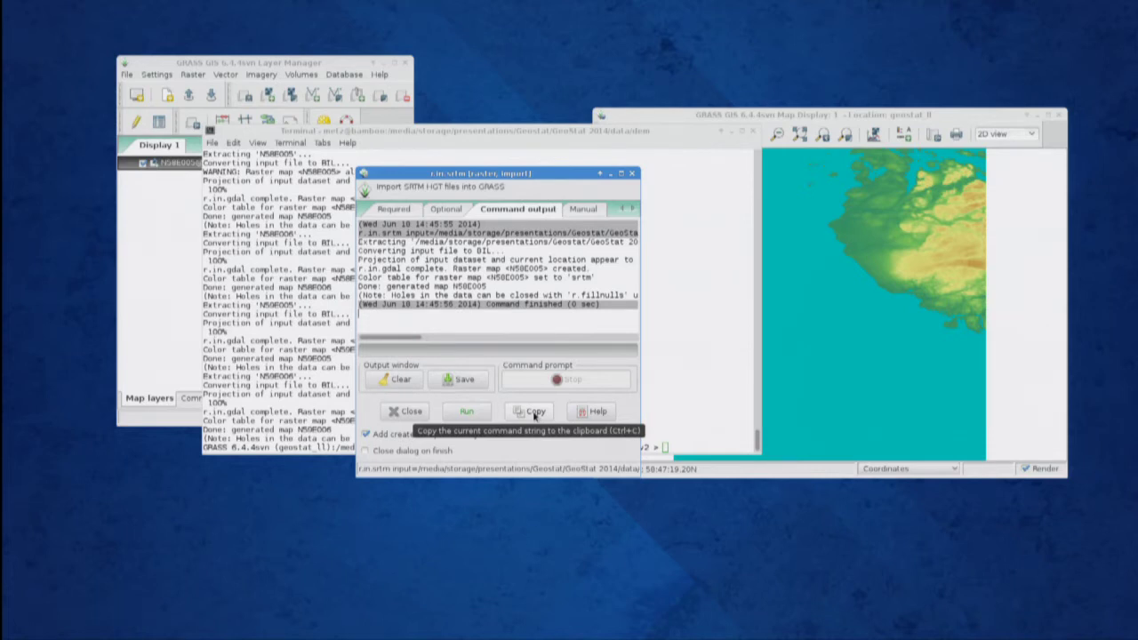
click(534, 412)
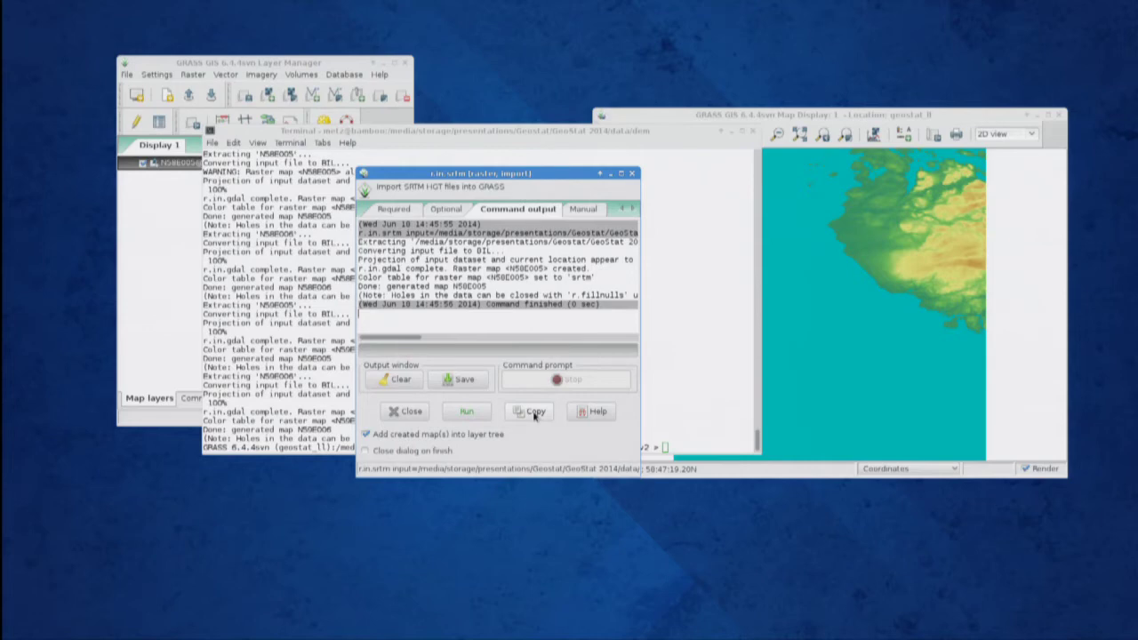
- Return to the terminal and highlight the complete for-loop import command in the earlier output
click(273, 342)
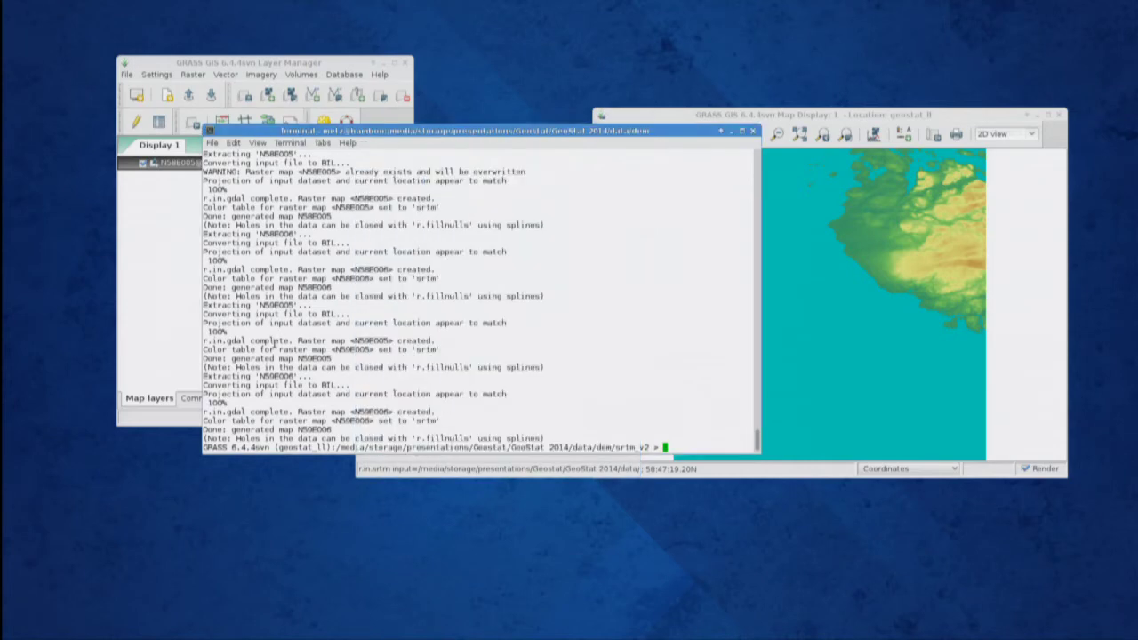
scroll(273, 342, up, 11)
scroll(342, 333, down, 3)
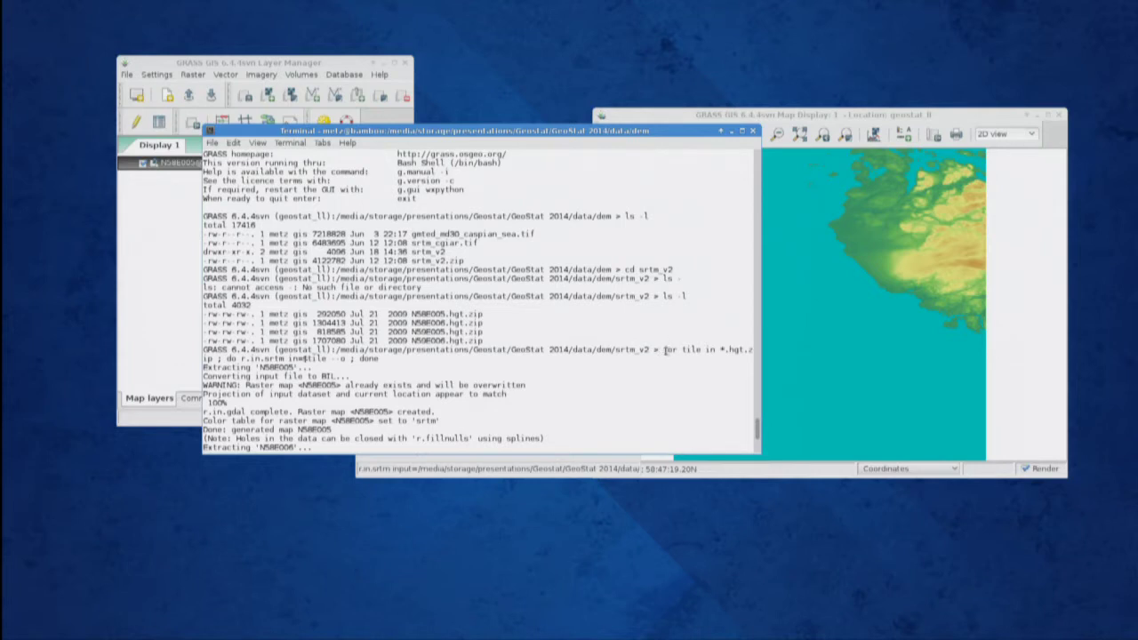
drag(664, 349, 752, 350)
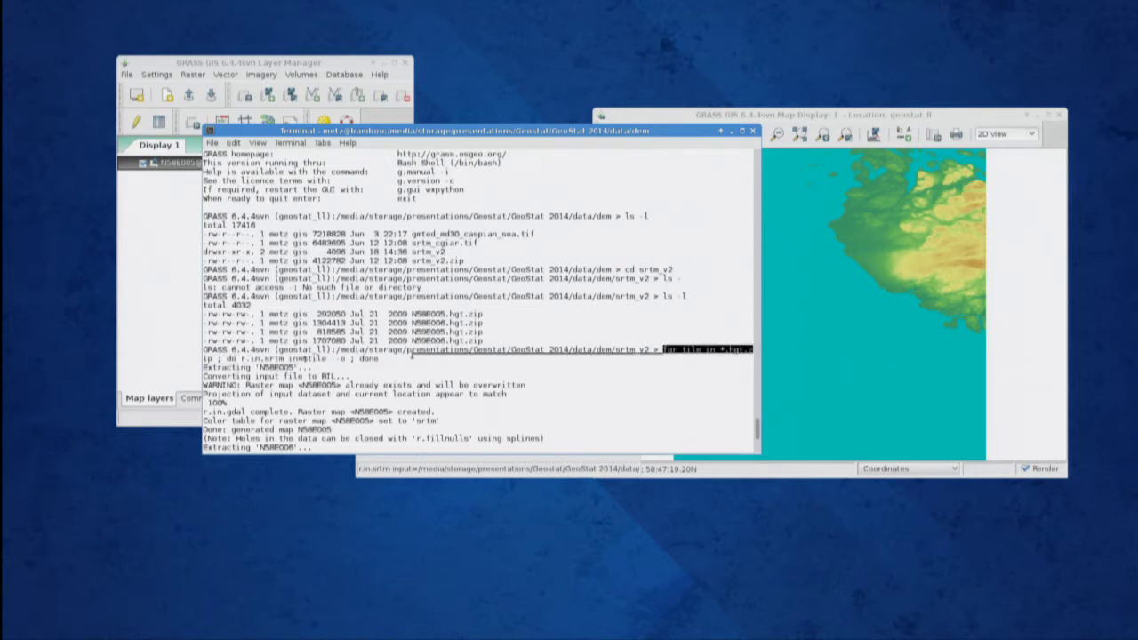
drag(412, 355, 381, 361)
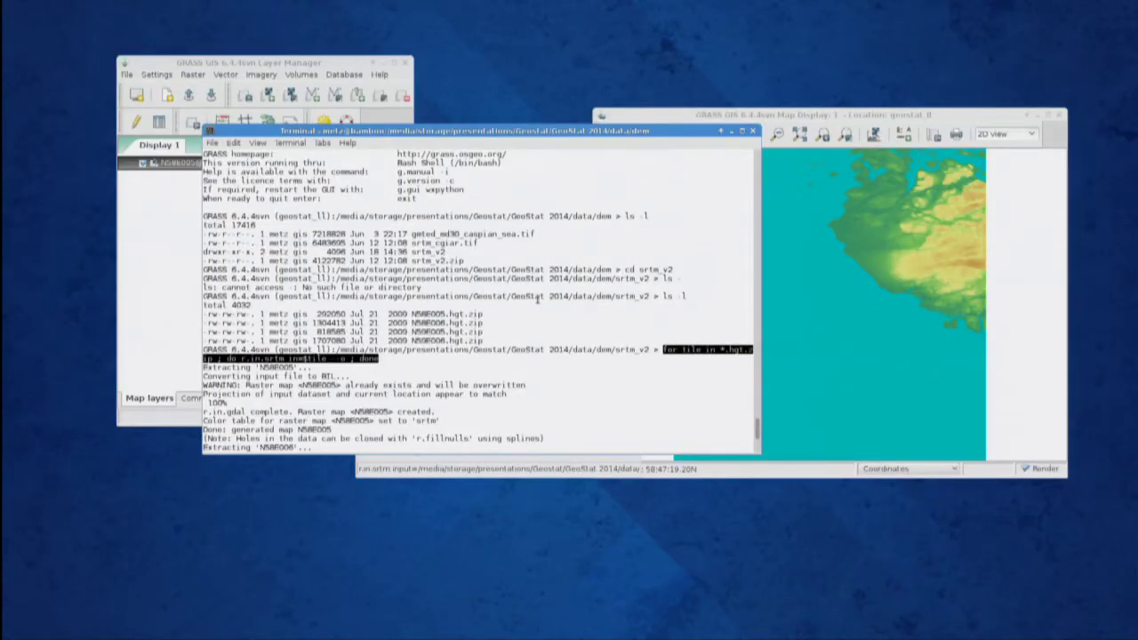
- Add the raster map N58E006 from mapset bergen as a new layer in the Layer Manager
click(156, 216)
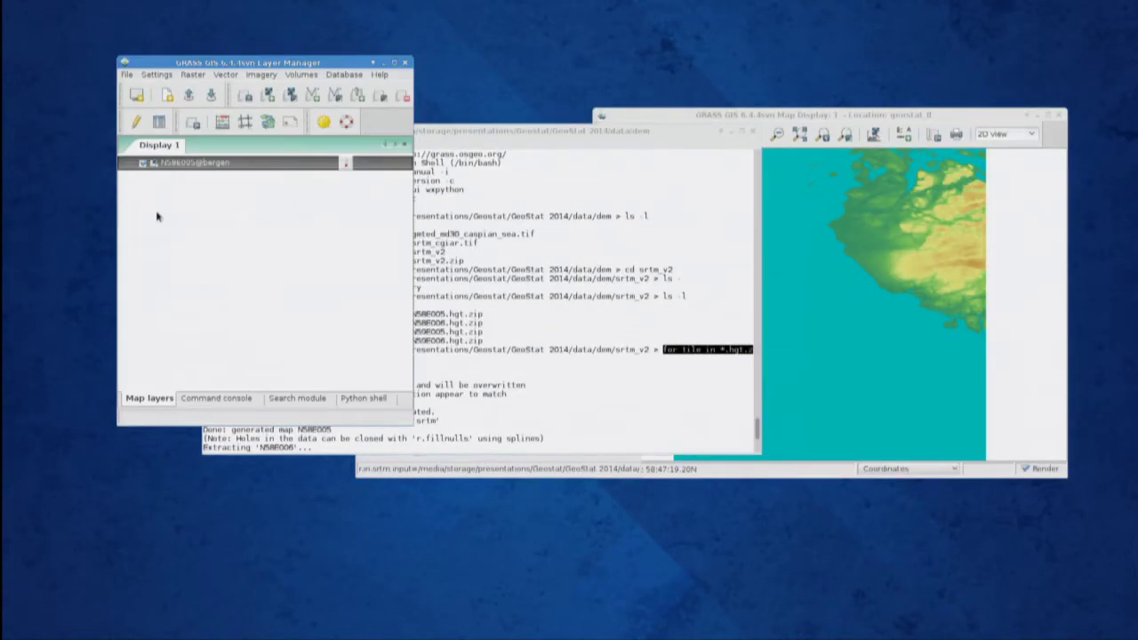
click(267, 96)
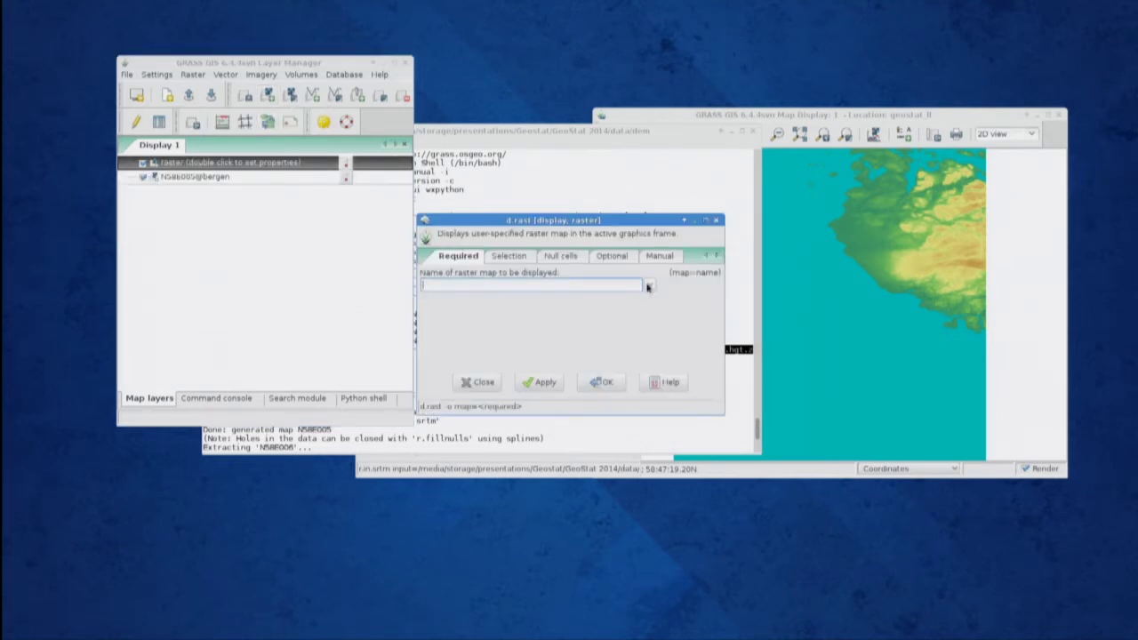
click(649, 284)
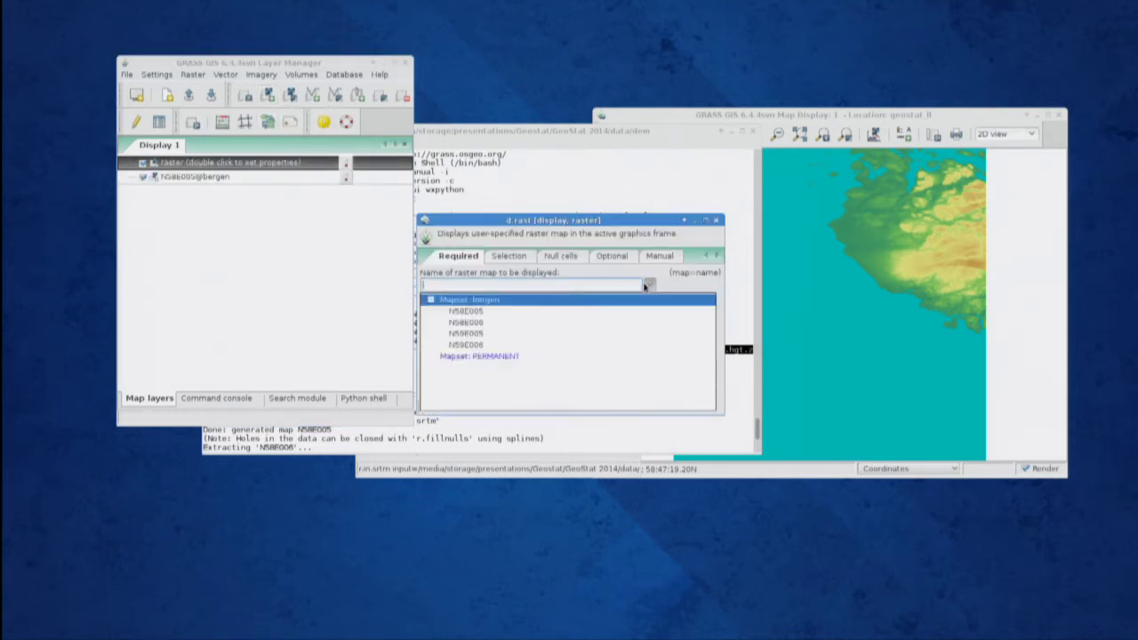
click(483, 324)
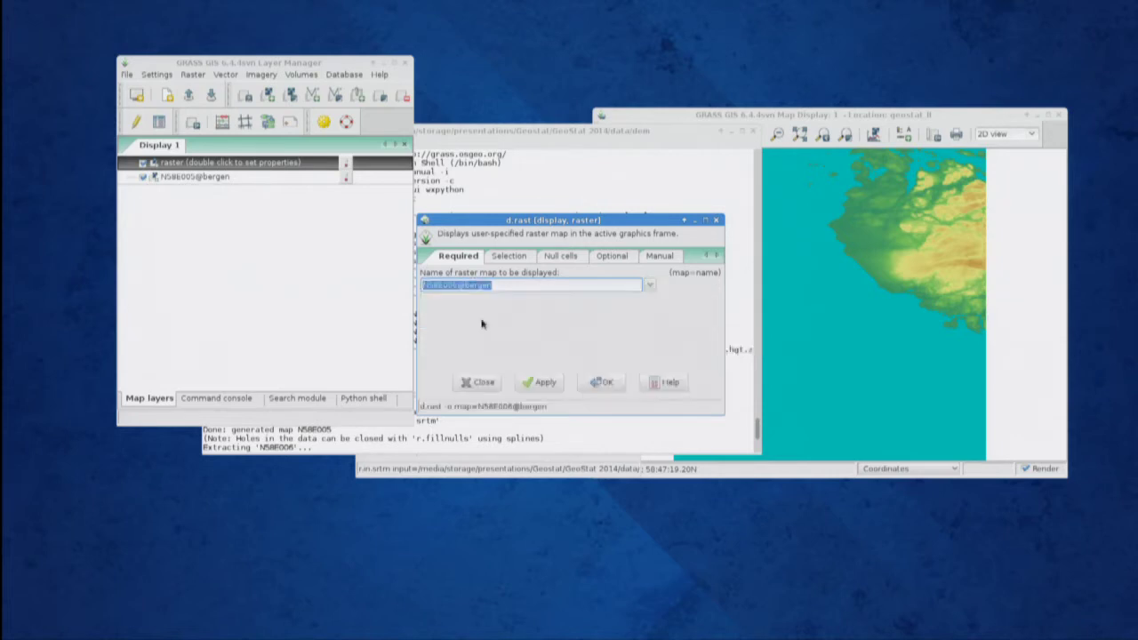
click(598, 385)
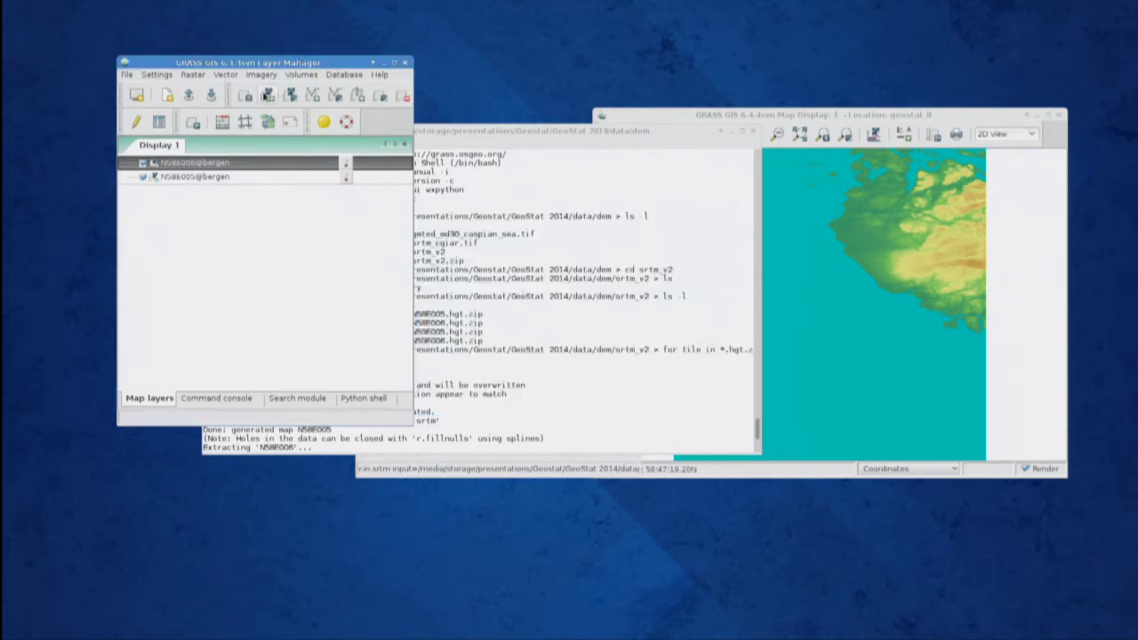
- Add the raster map N59E005 from mapset bergen as another layer
click(268, 95)
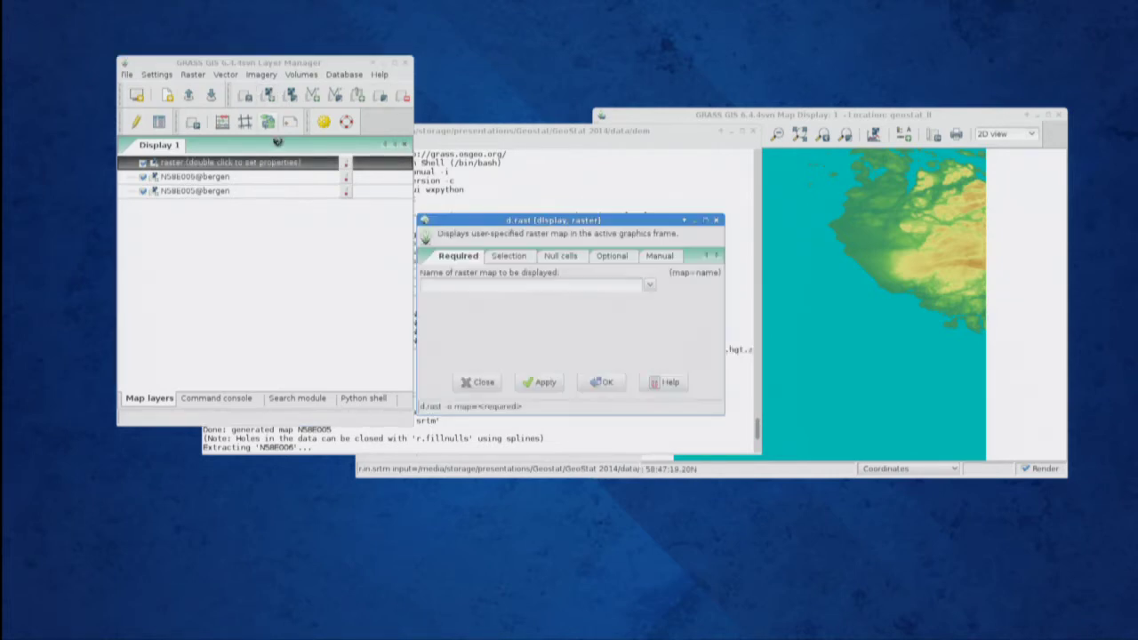
click(651, 284)
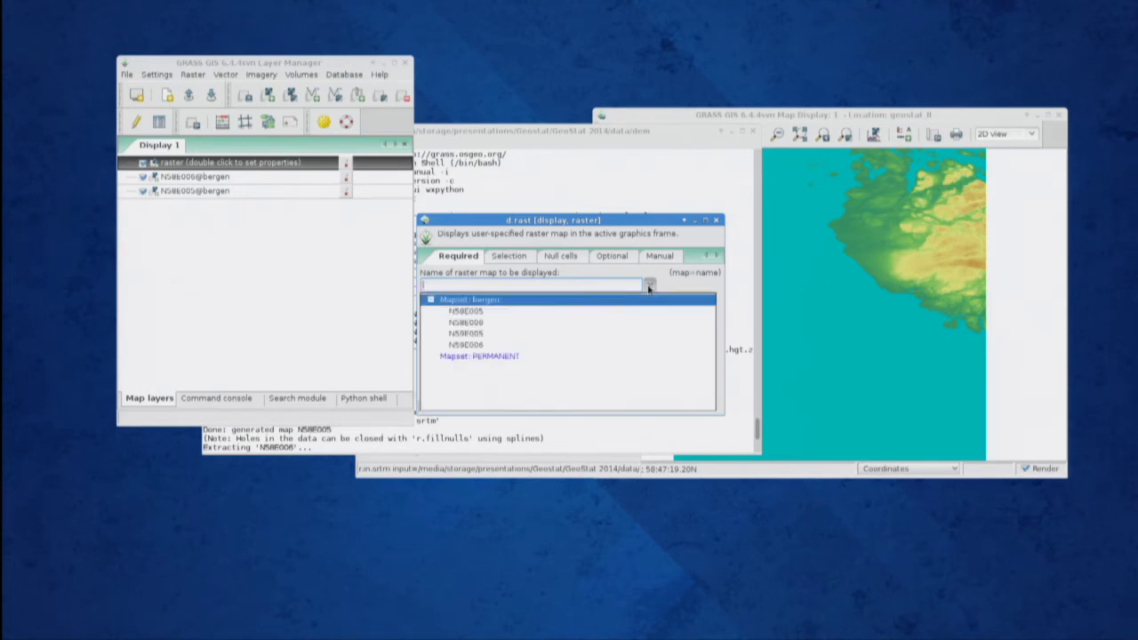
click(471, 311)
click(600, 382)
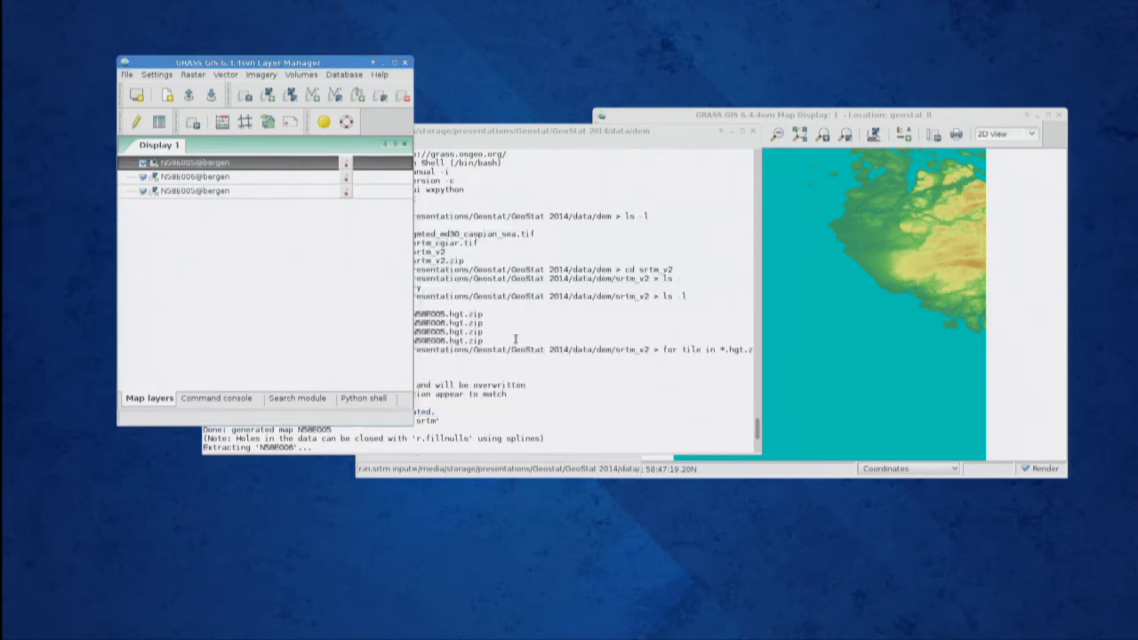
- Add the raster map N59E006 from mapset bergen as the fourth tile layer
click(247, 95)
click(649, 284)
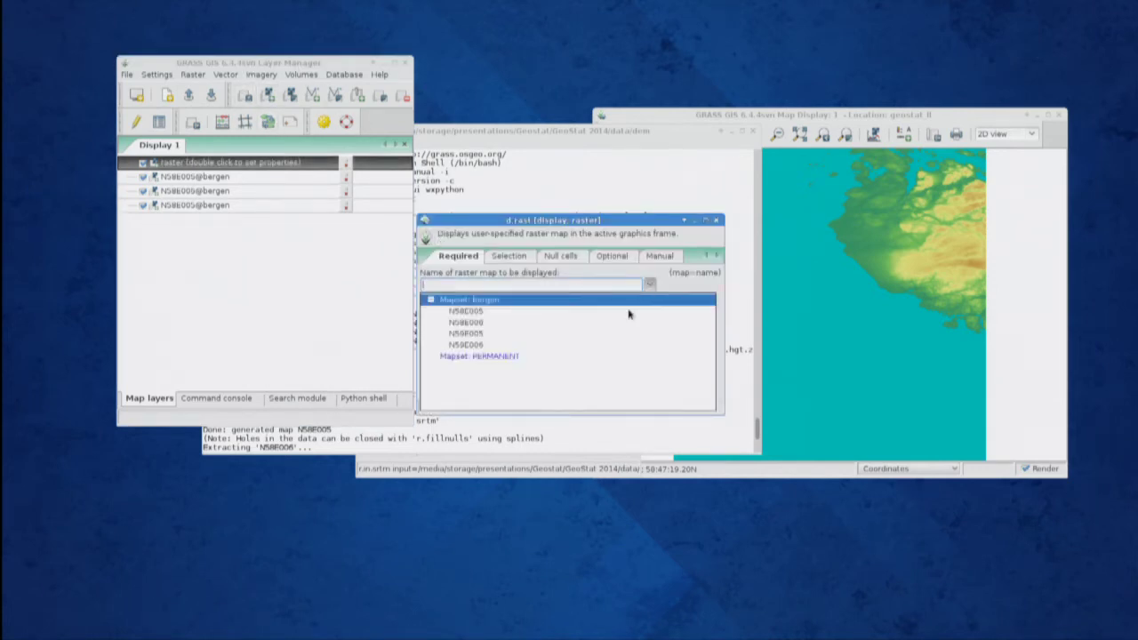
click(484, 345)
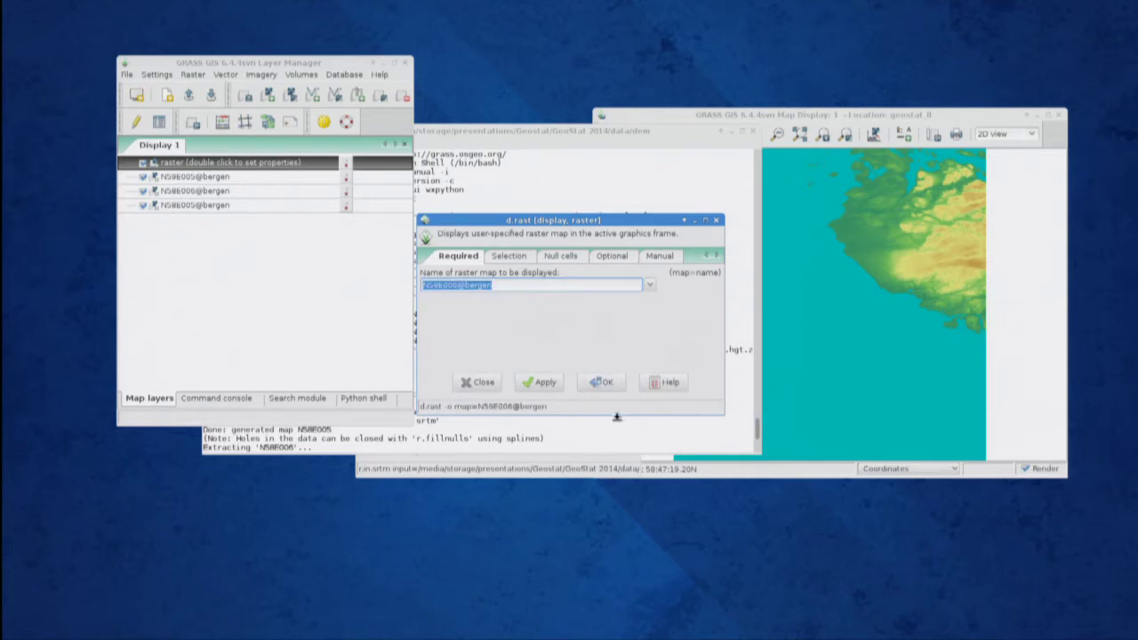
click(603, 382)
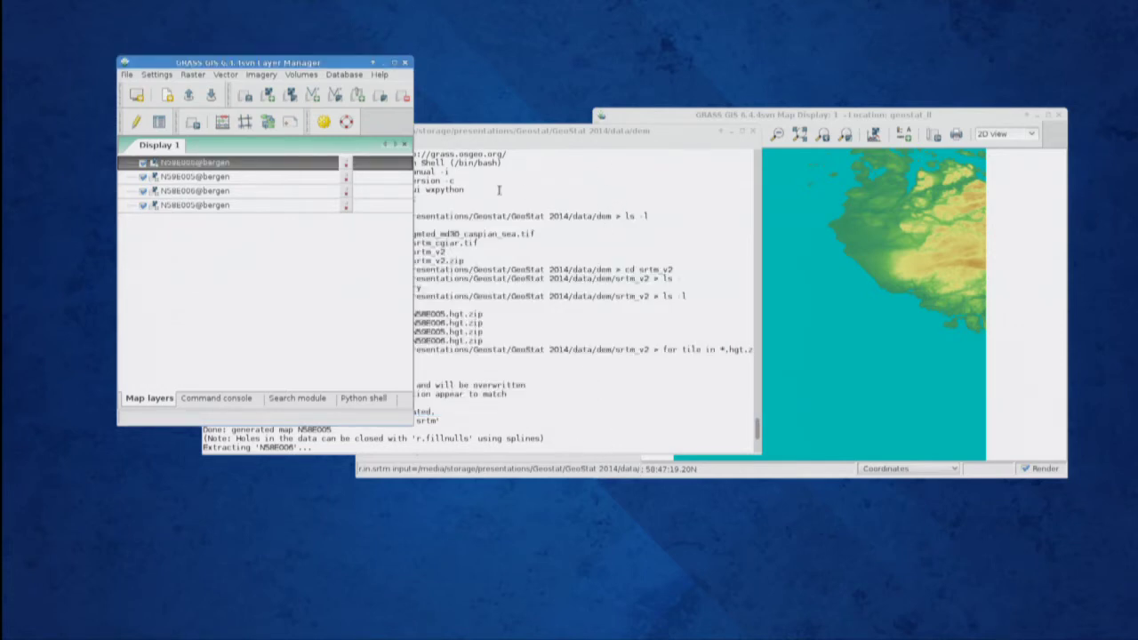
- Select all four SRTM tile layers together in the Layer Manager
shift+click(206, 205)
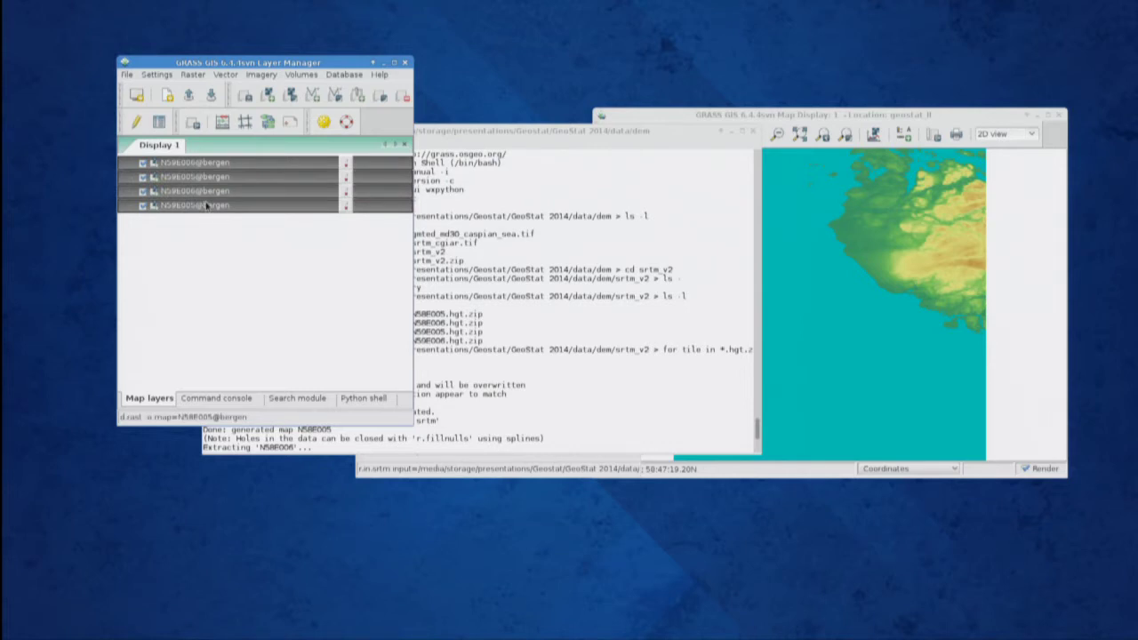
click(201, 163)
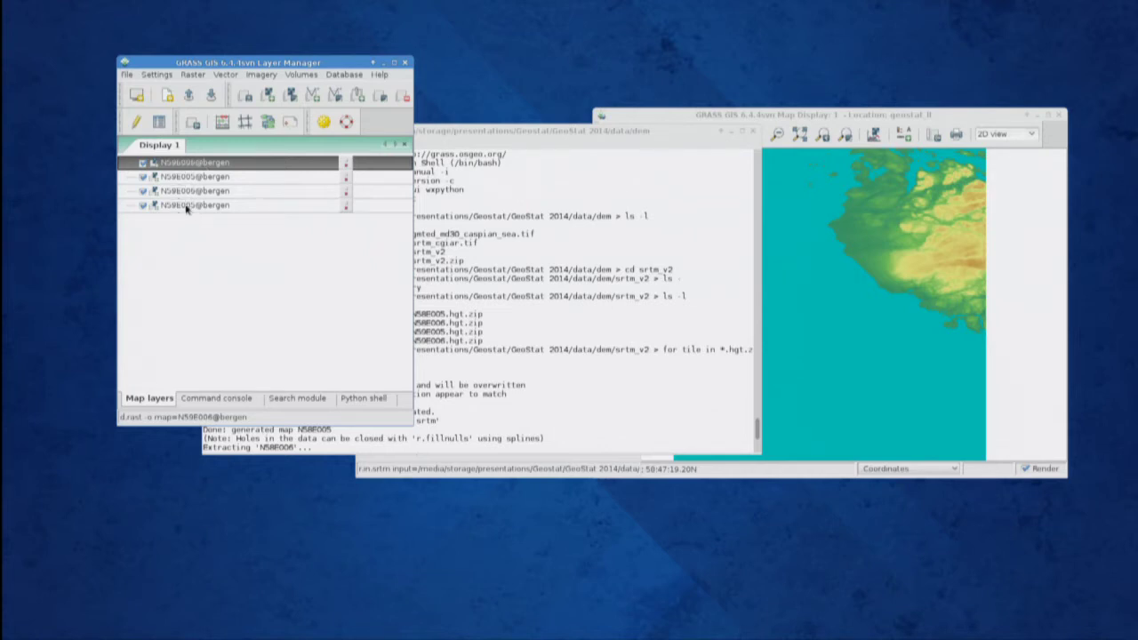
shift+click(187, 206)
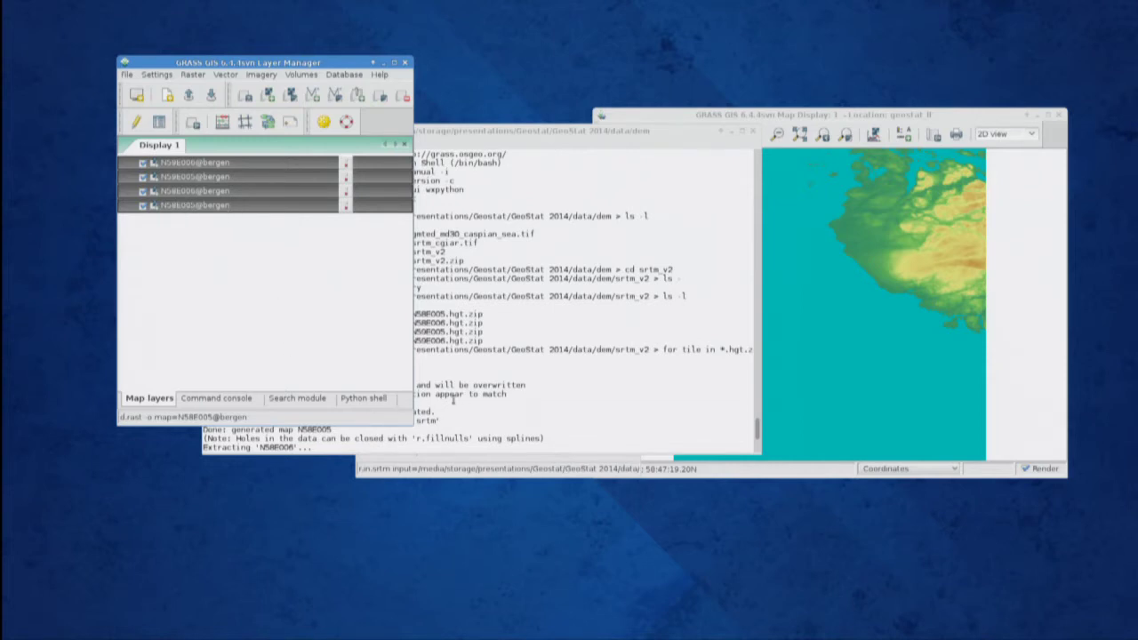
- Highlight the closing "done" of the for-loop import command in the terminal and return to the Layer Manager
click(525, 398)
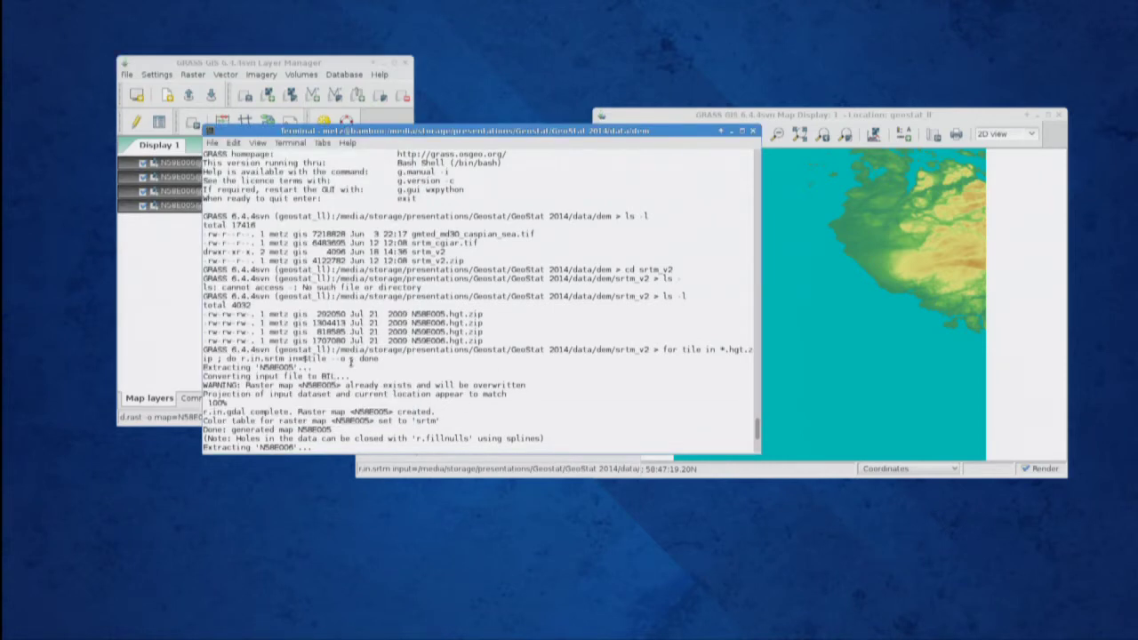
drag(351, 360, 380, 360)
click(393, 354)
click(142, 267)
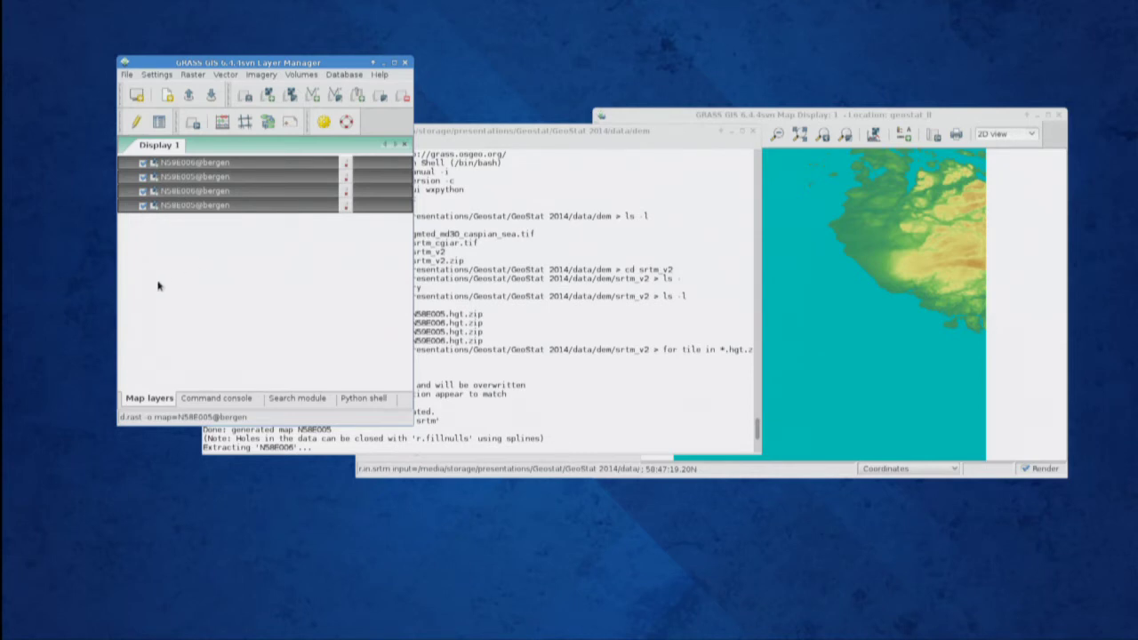
- Set the computational region from all four selected tile layers, N58E005 through N59E006
click(191, 163)
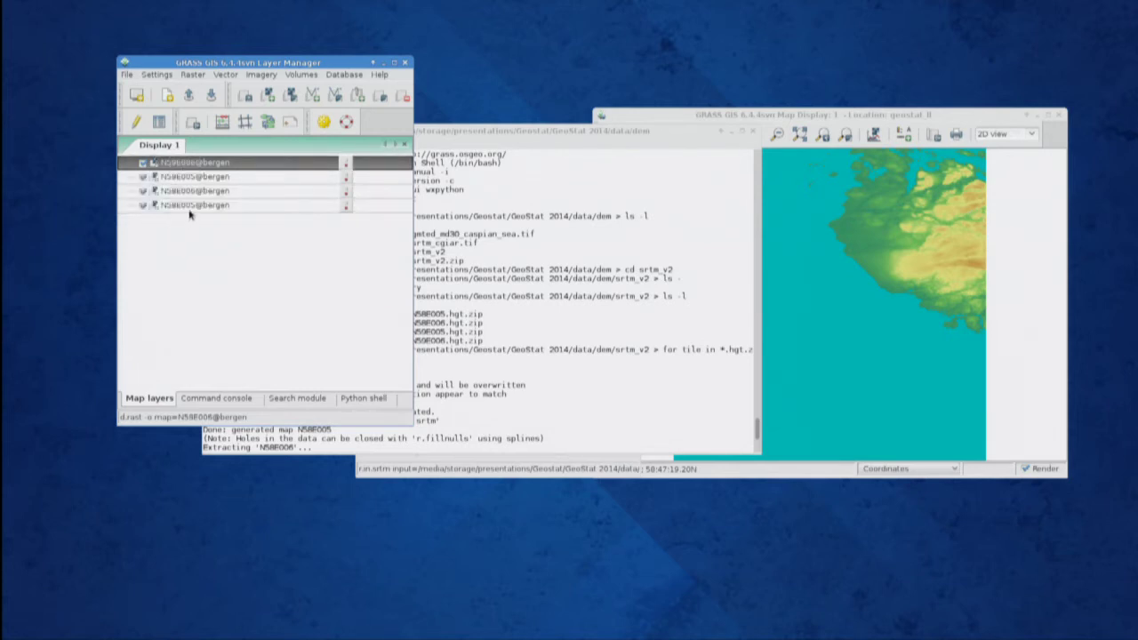
shift+click(191, 207)
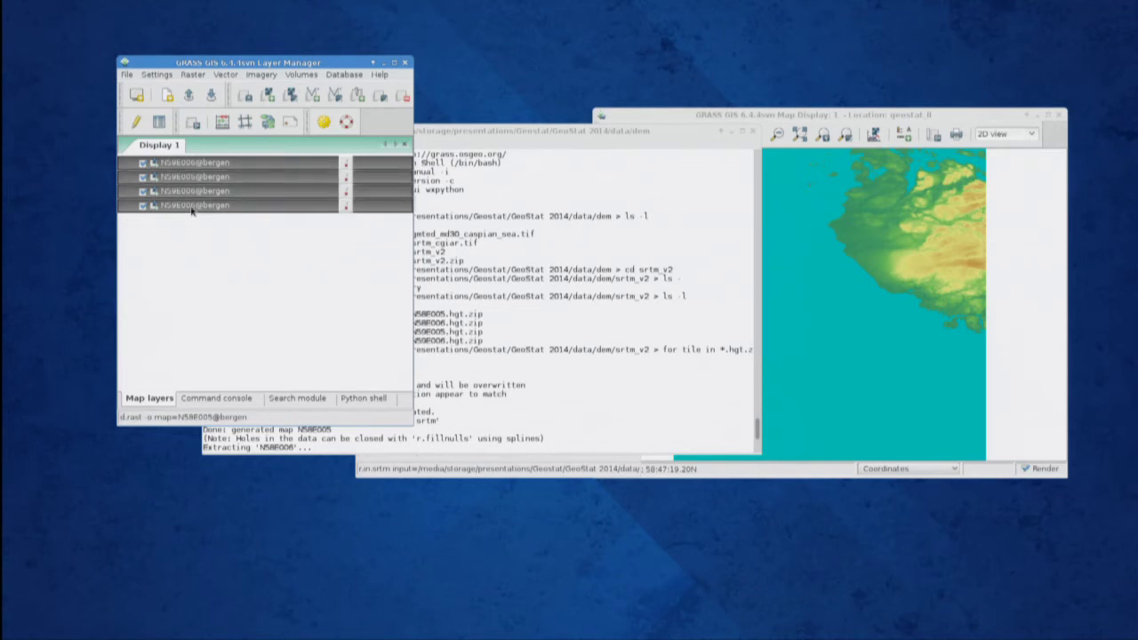
right_click(191, 210)
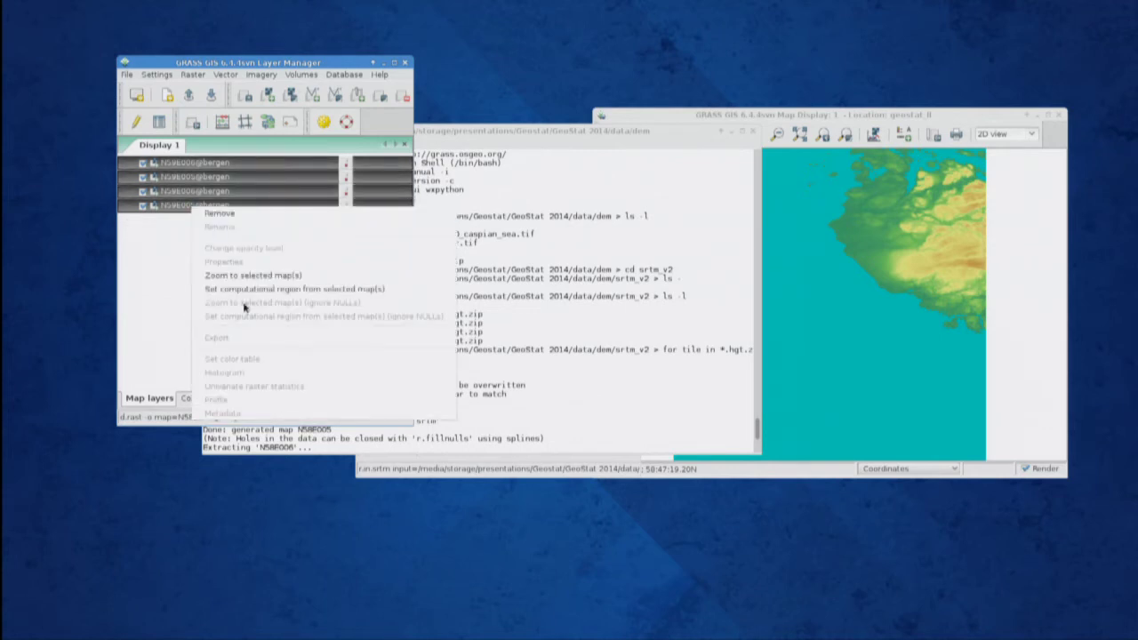
click(351, 293)
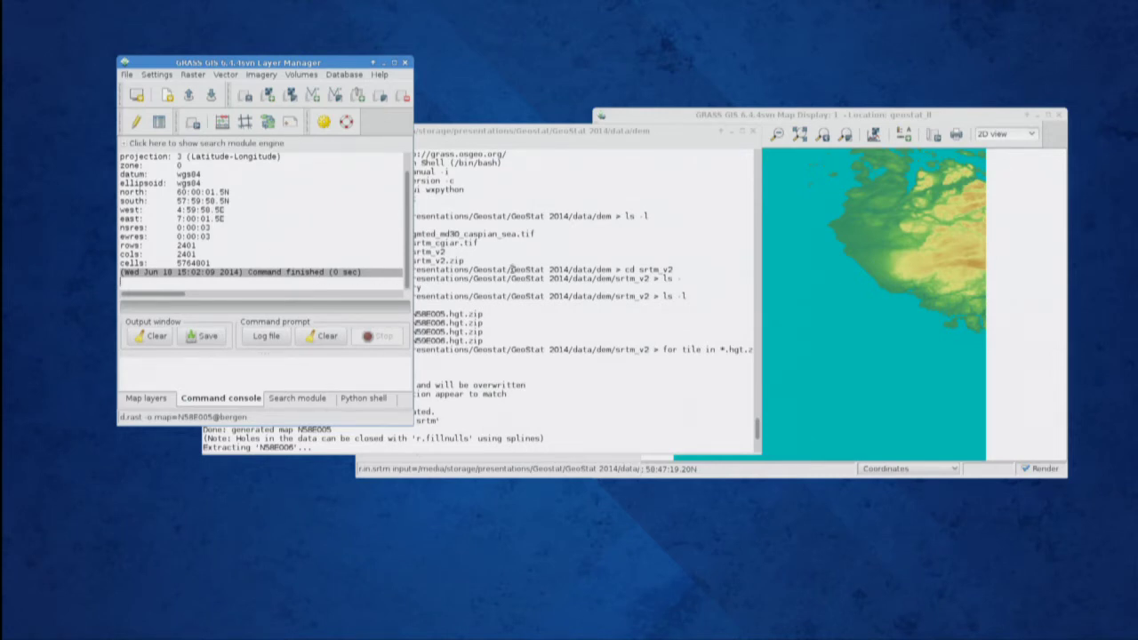
- Zoom the Map Display to the computational region
click(885, 115)
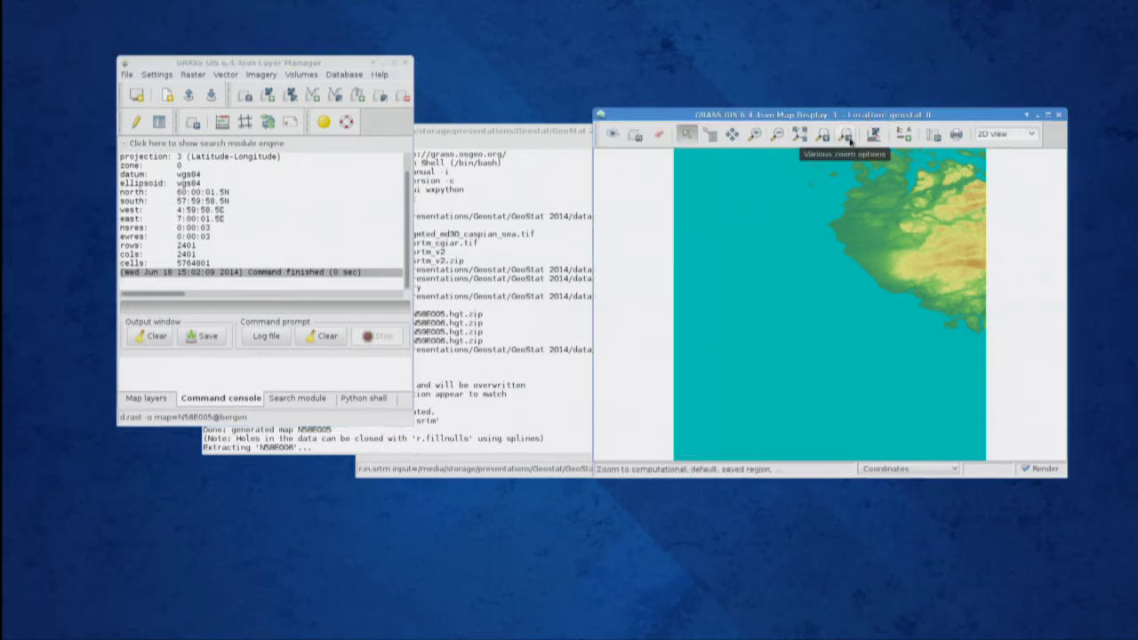
click(850, 140)
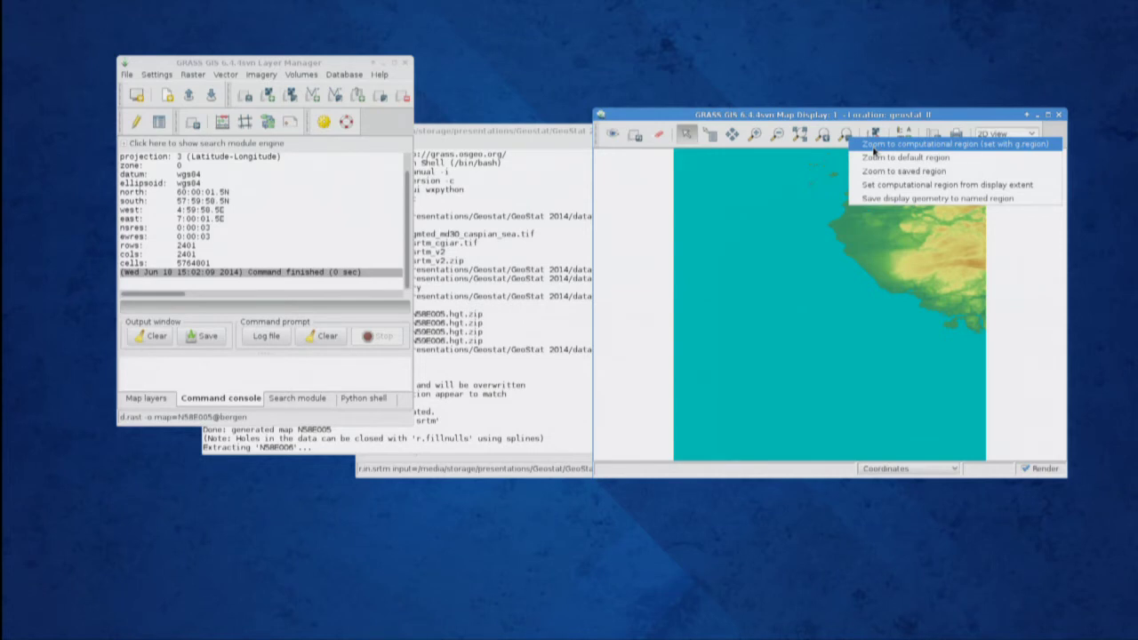
click(874, 145)
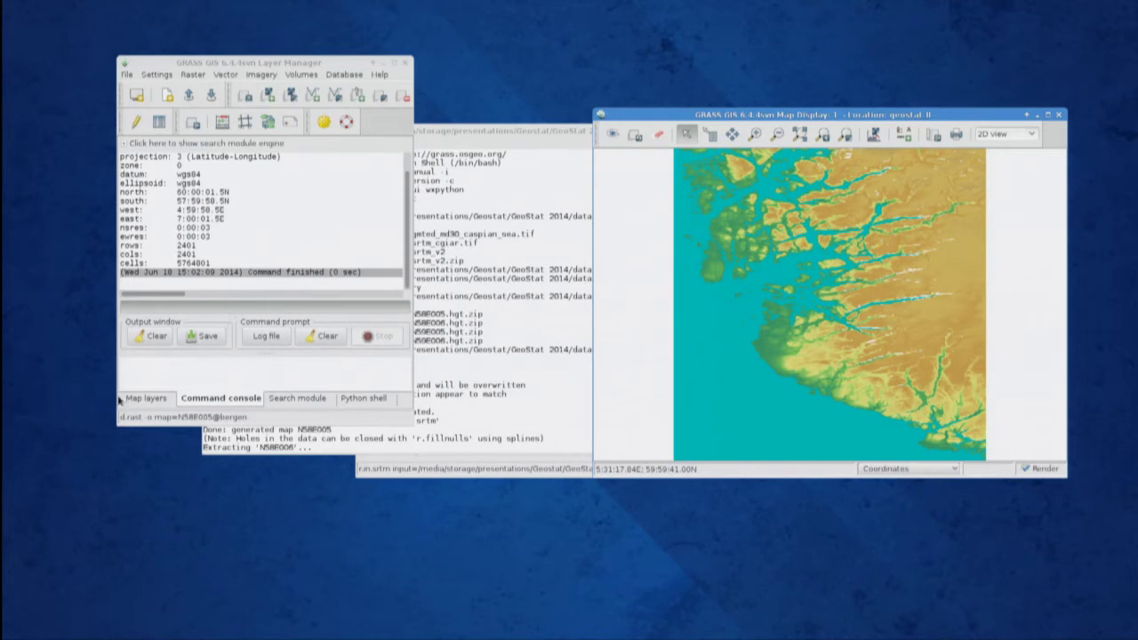
- Return to the map layers, select only N58E006, and open the g.region dialog for setting the region
click(145, 399)
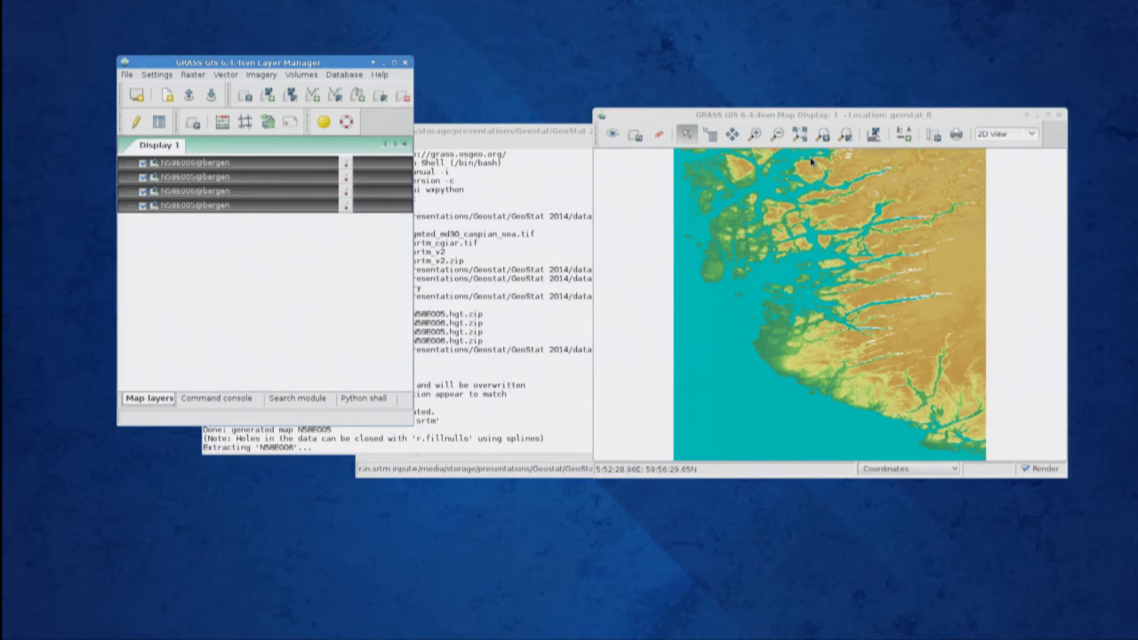
click(198, 191)
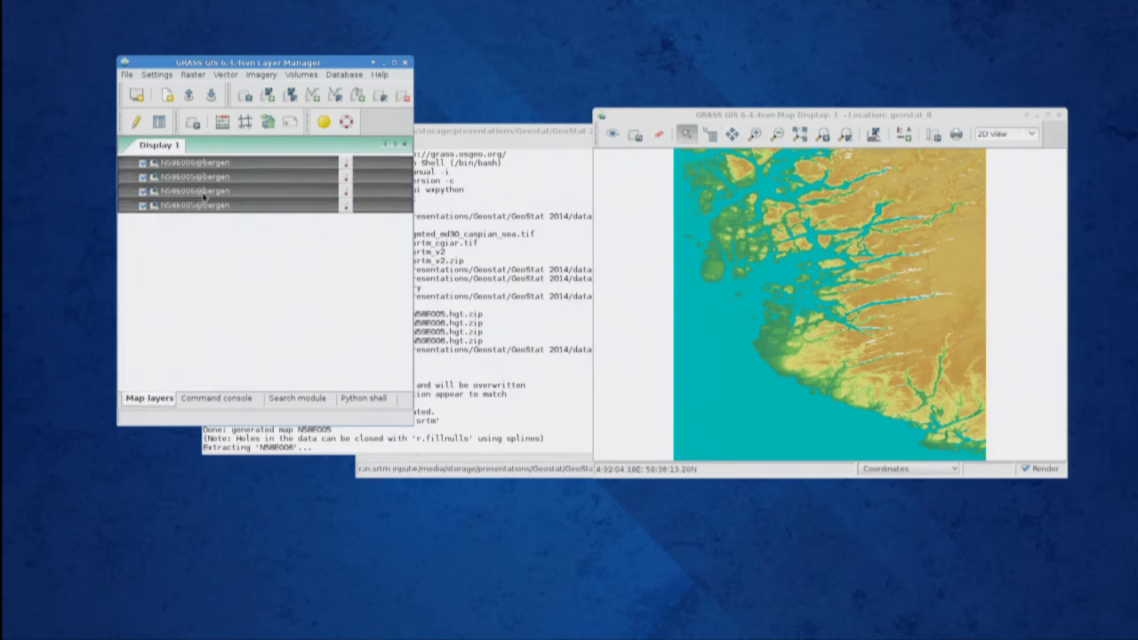
click(155, 74)
mouse_move(169, 89)
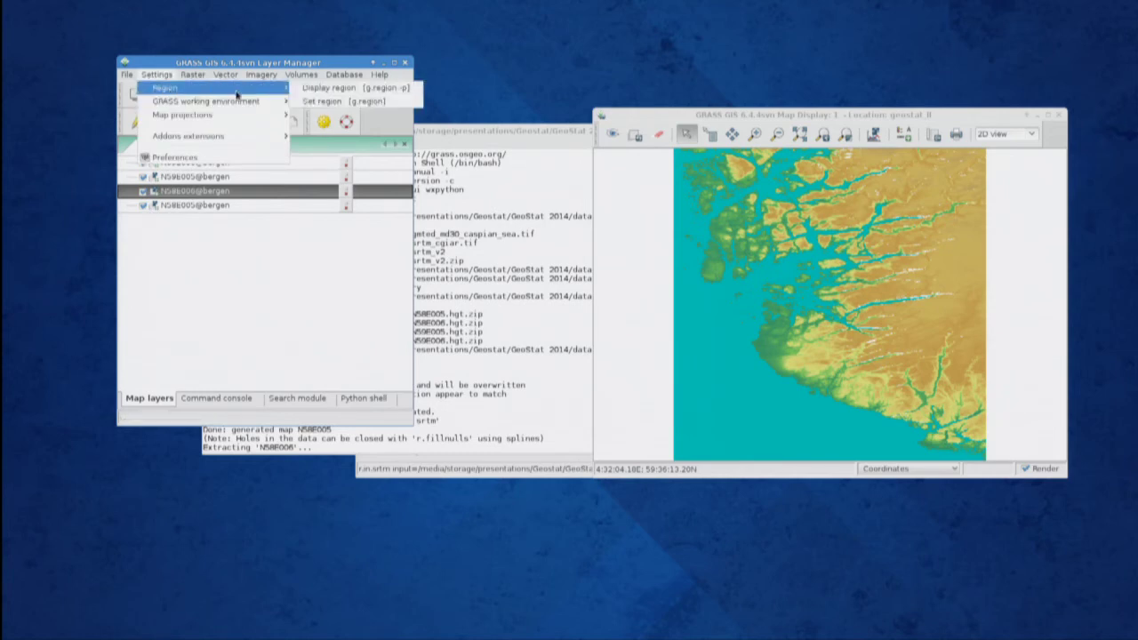
click(331, 104)
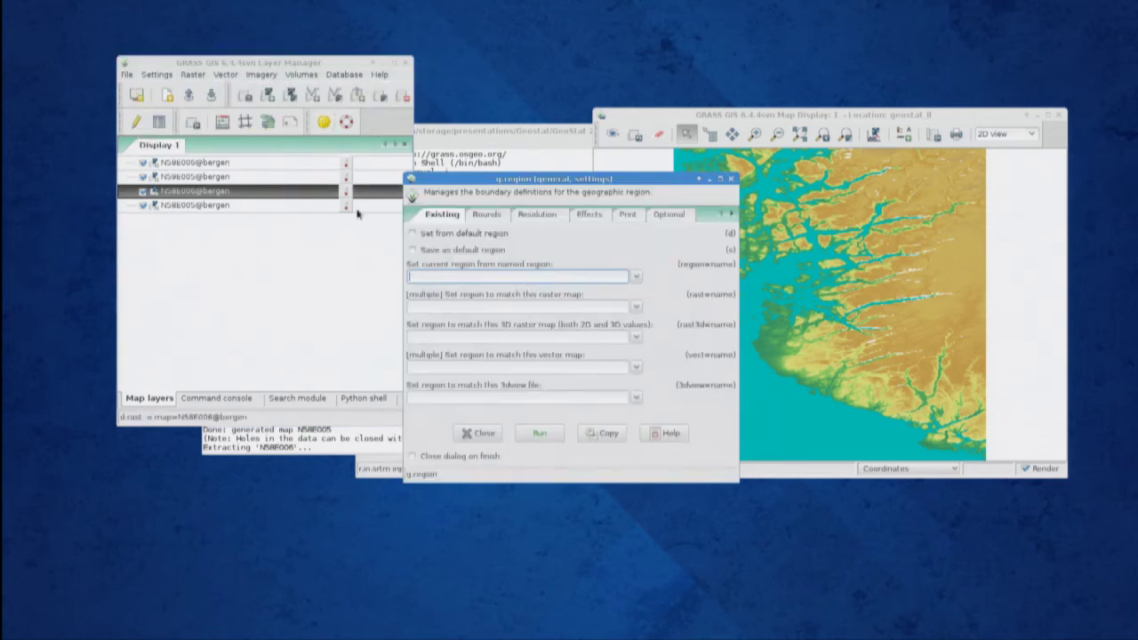
- Run g.region to match raster maps N58E005, N58E006, N59E005 and N59E006 from mapset bergen, with the current region printed
click(635, 307)
click(480, 335)
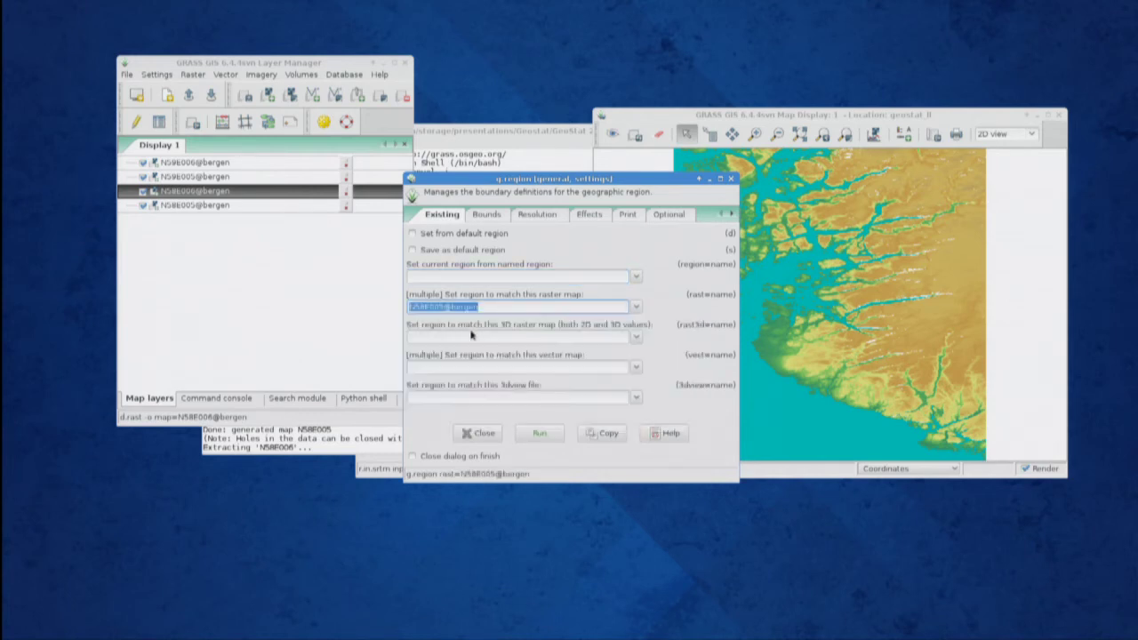
click(635, 306)
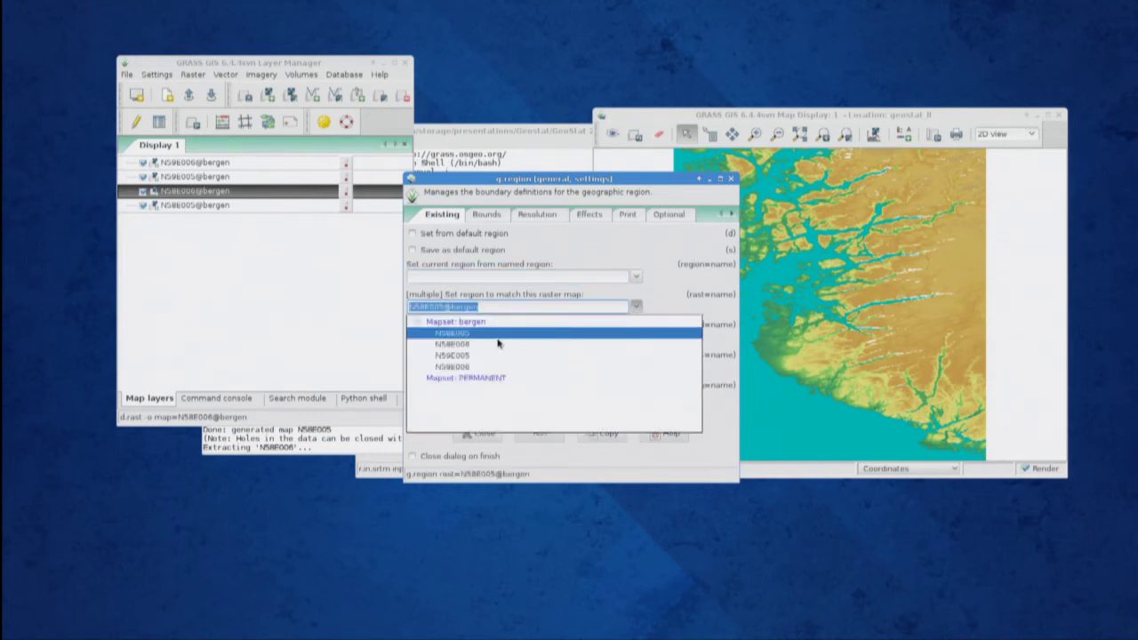
click(459, 348)
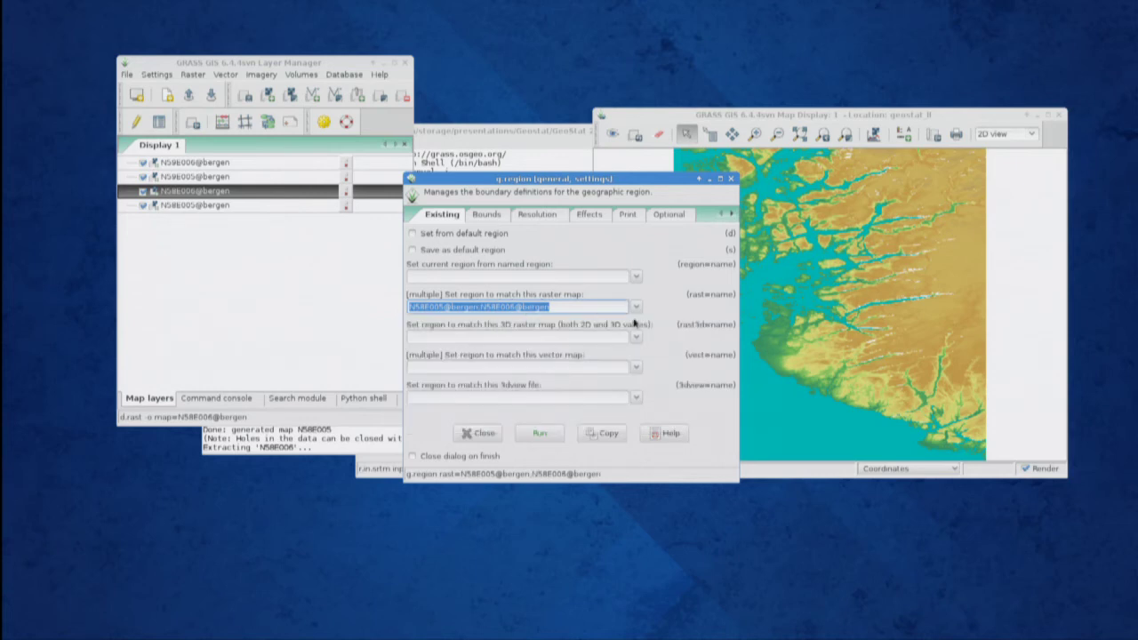
click(635, 306)
click(506, 356)
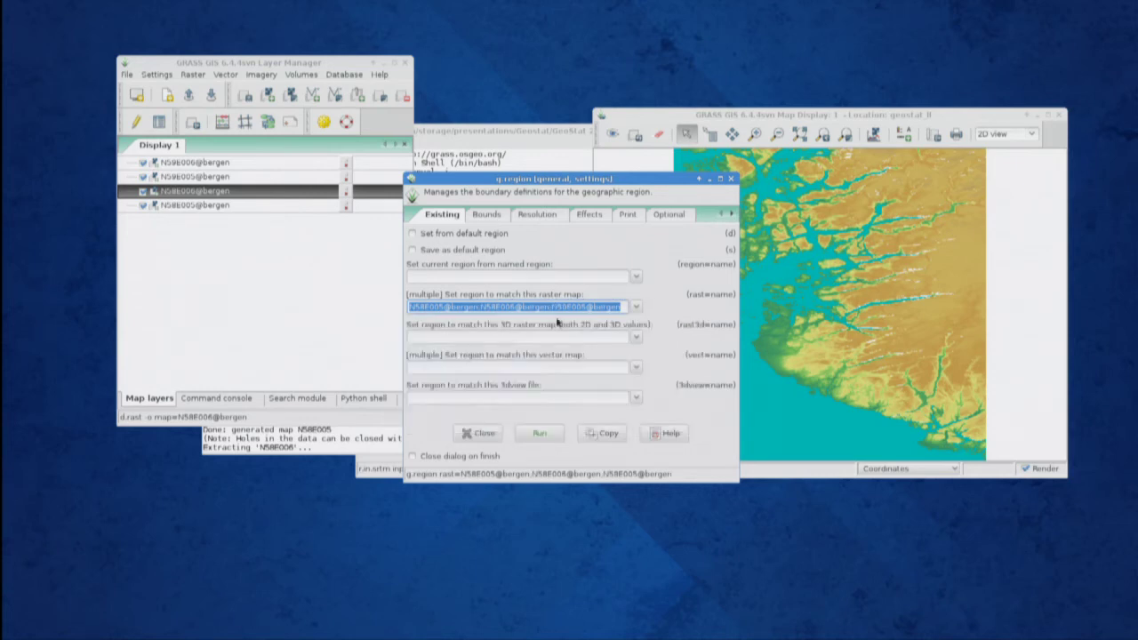
click(635, 307)
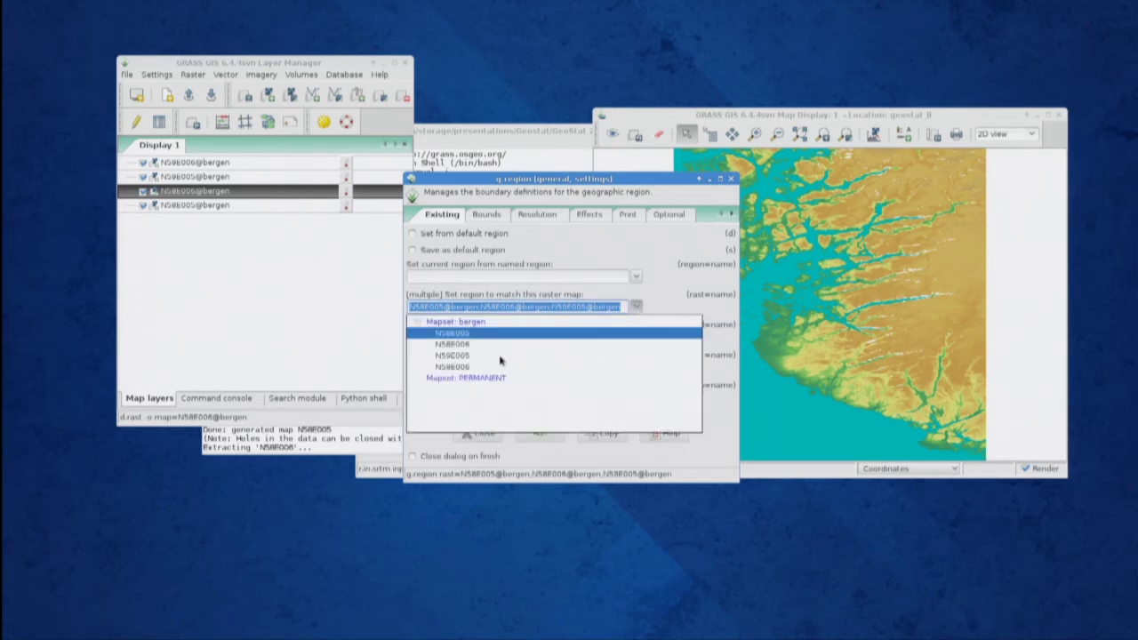
click(480, 368)
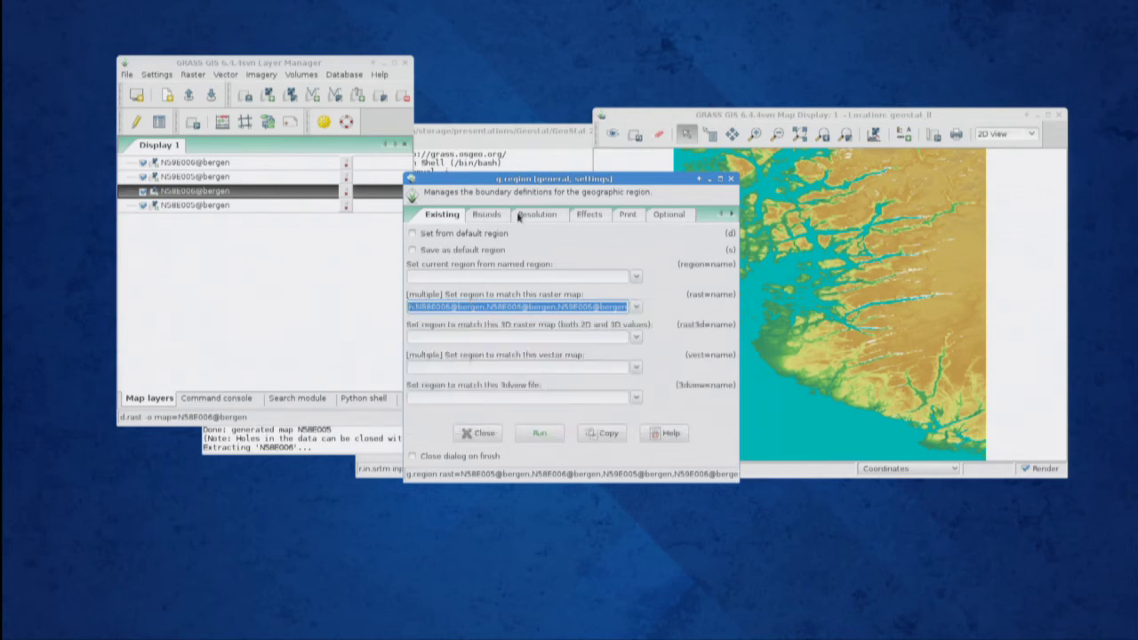
click(628, 216)
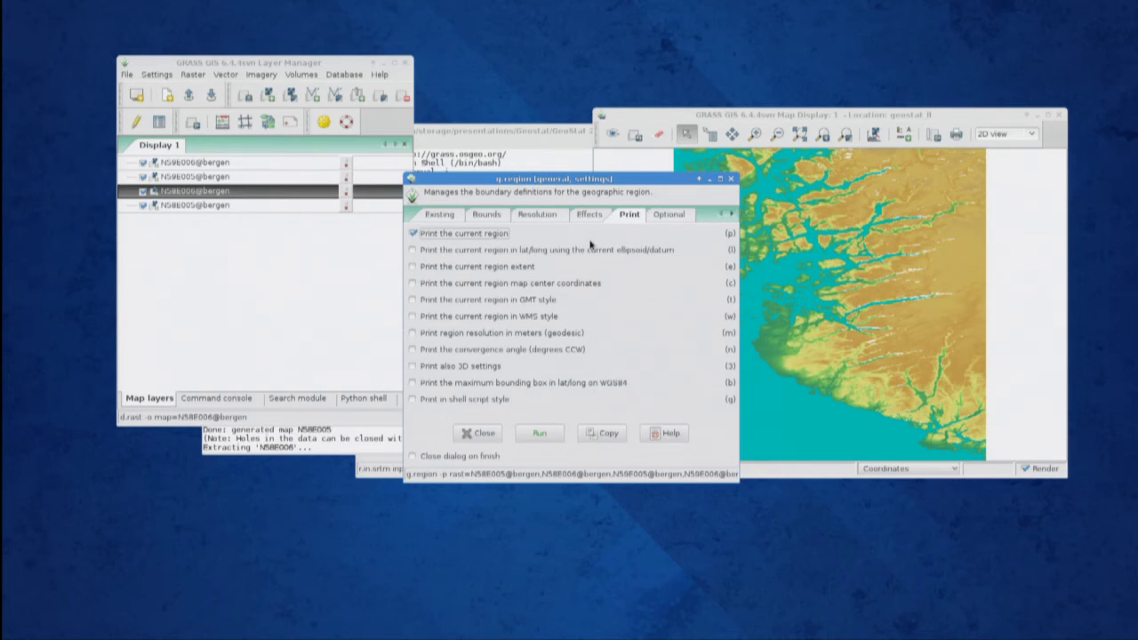
click(543, 434)
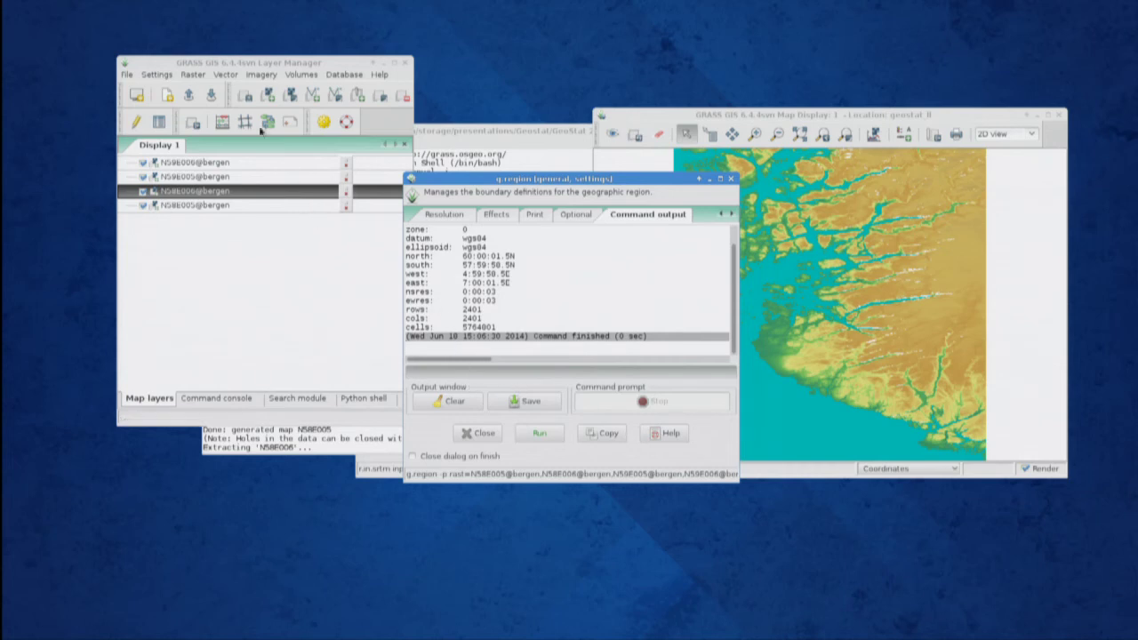
click(127, 76)
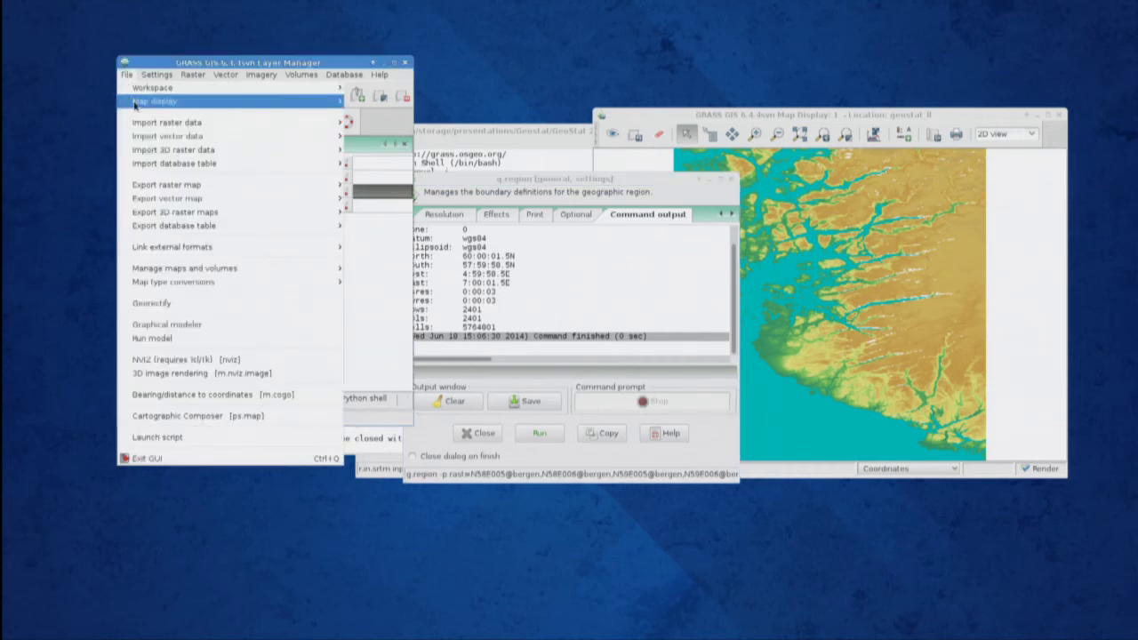
mouse_move(143, 104)
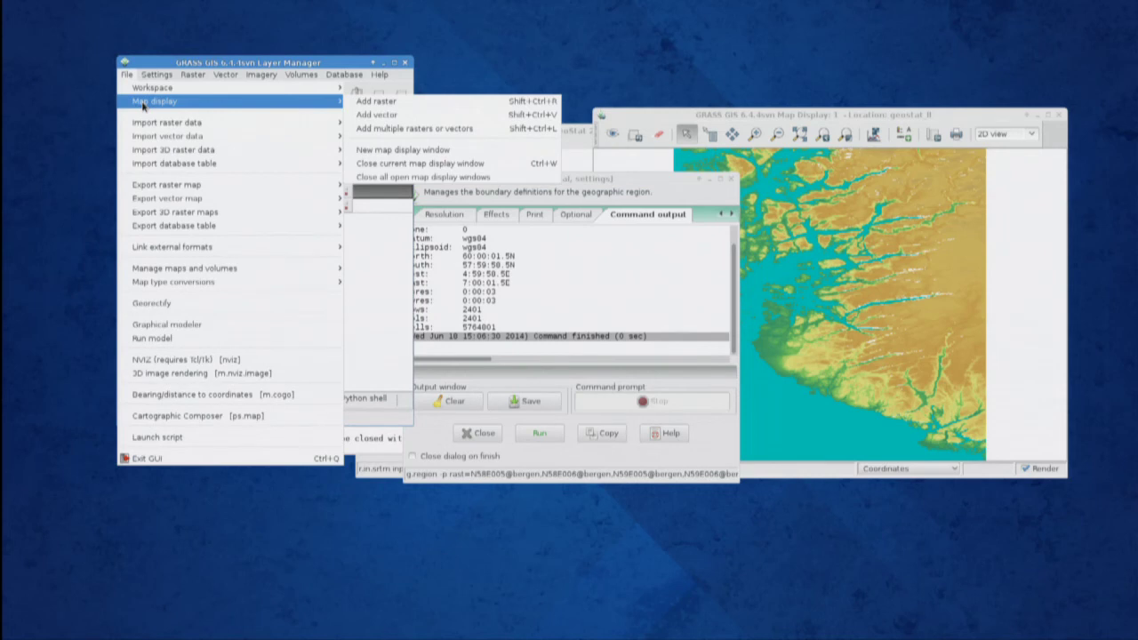
click(403, 131)
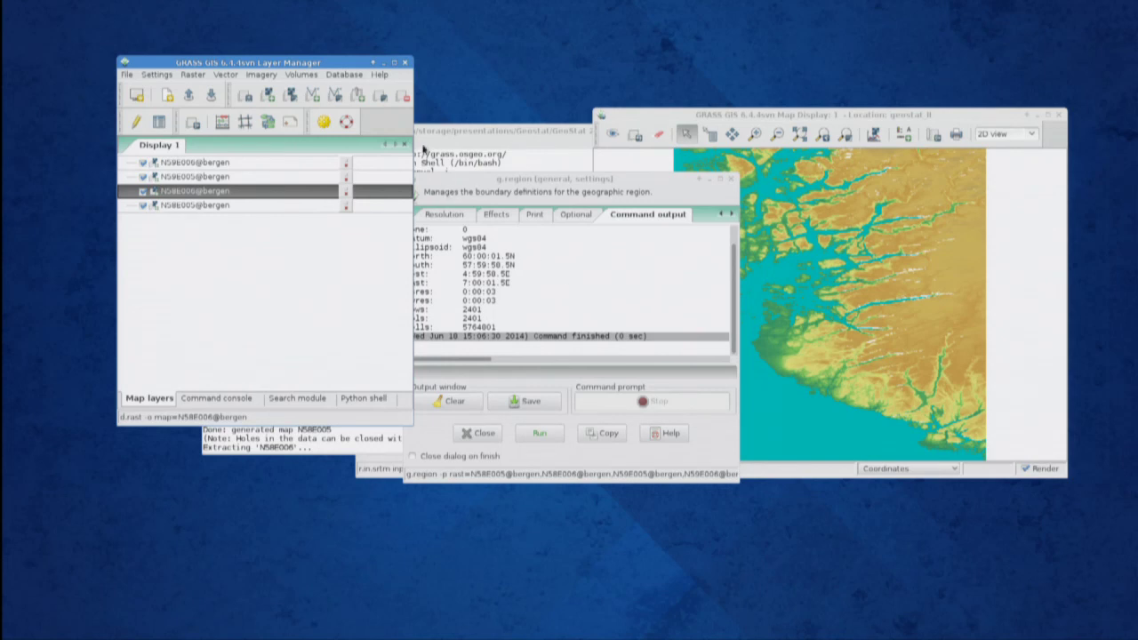
click(683, 119)
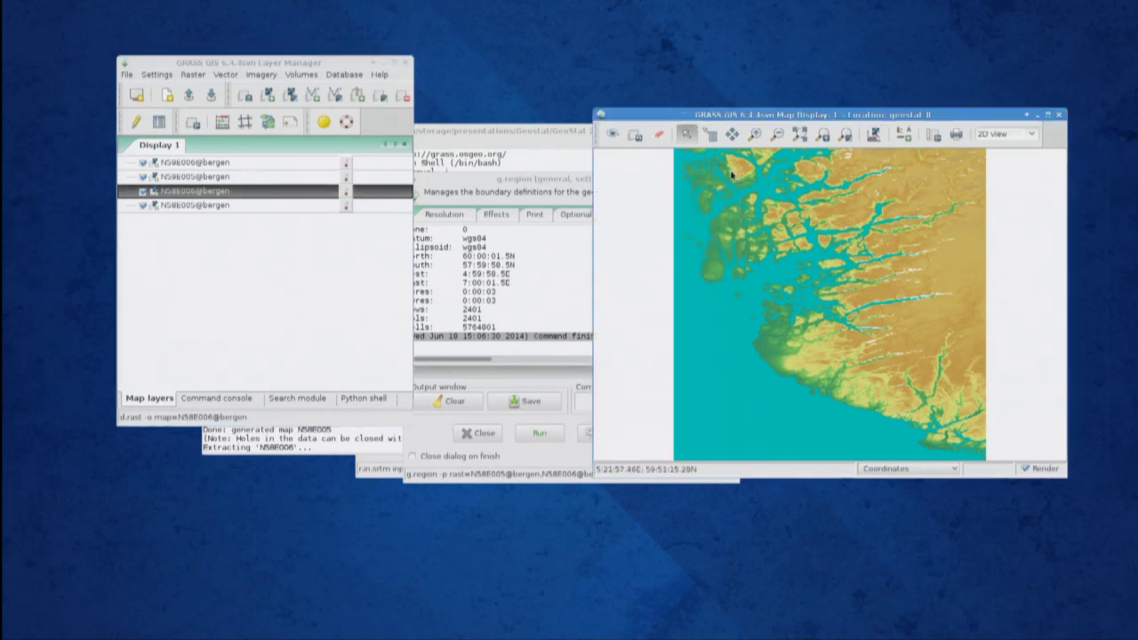